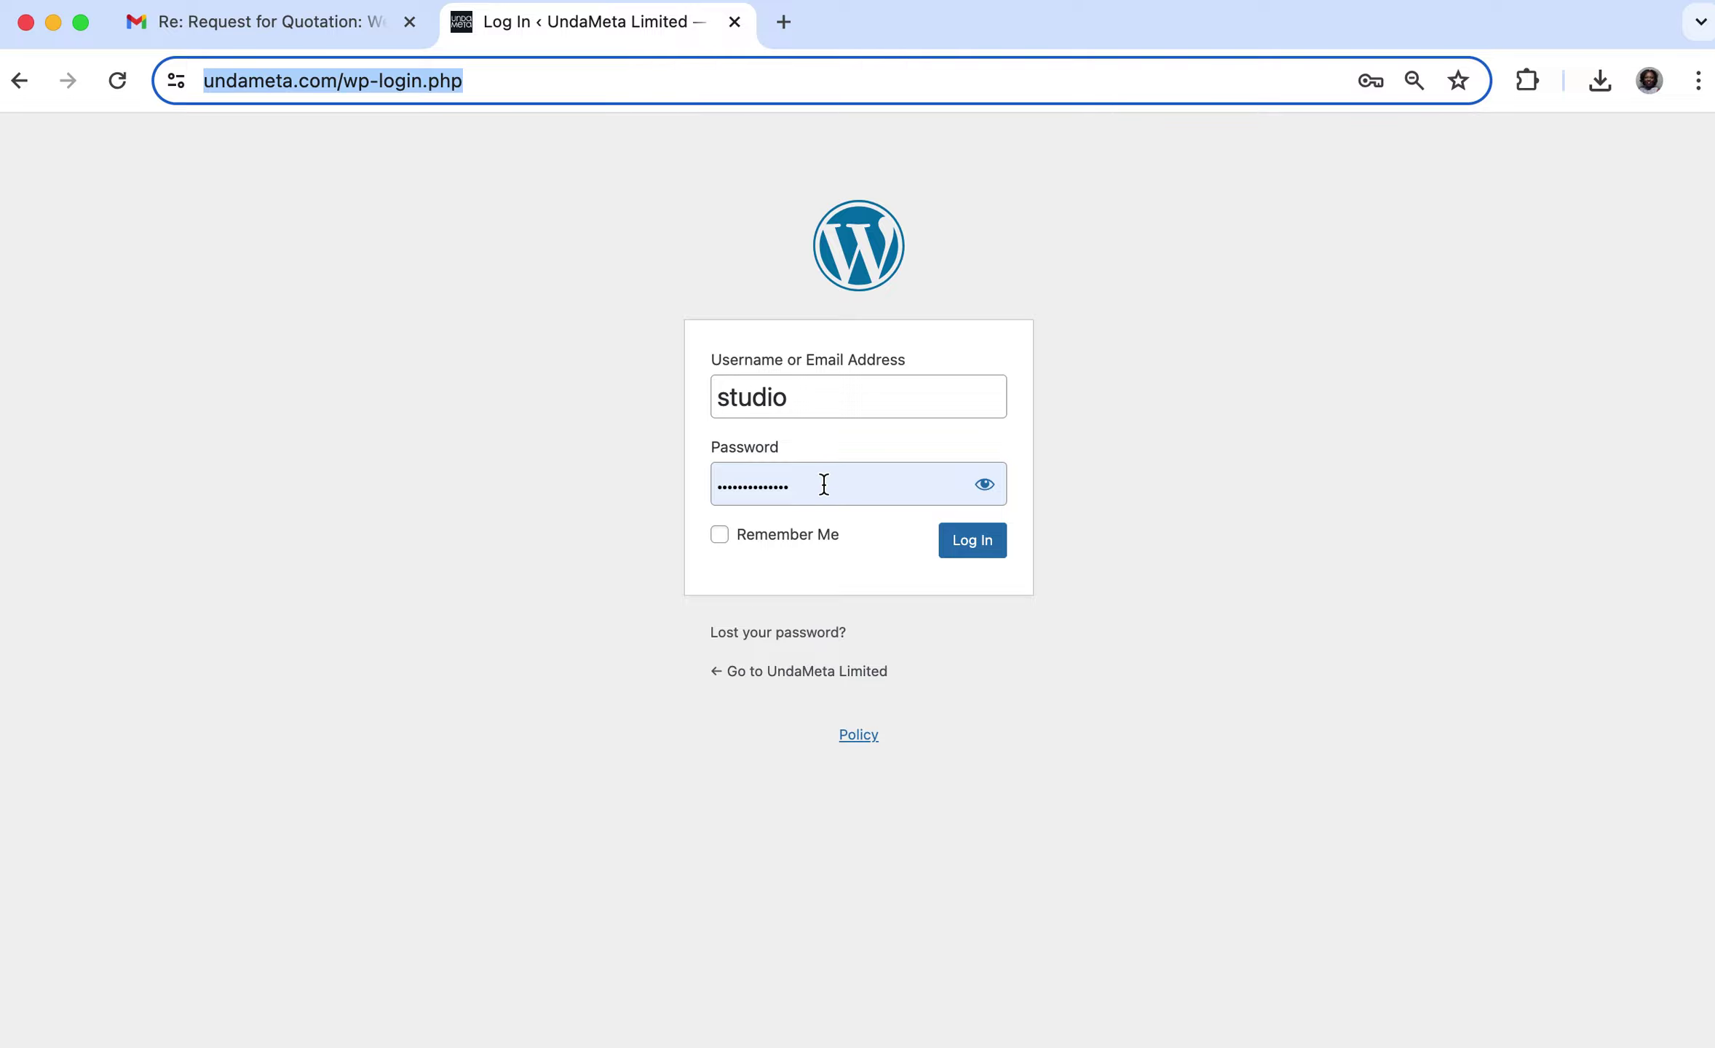
Log in to the UndaMeta vendor account and look over the Profile page's personal and contact fields.
{"action": "left_click", "coordinate": [973, 541]}
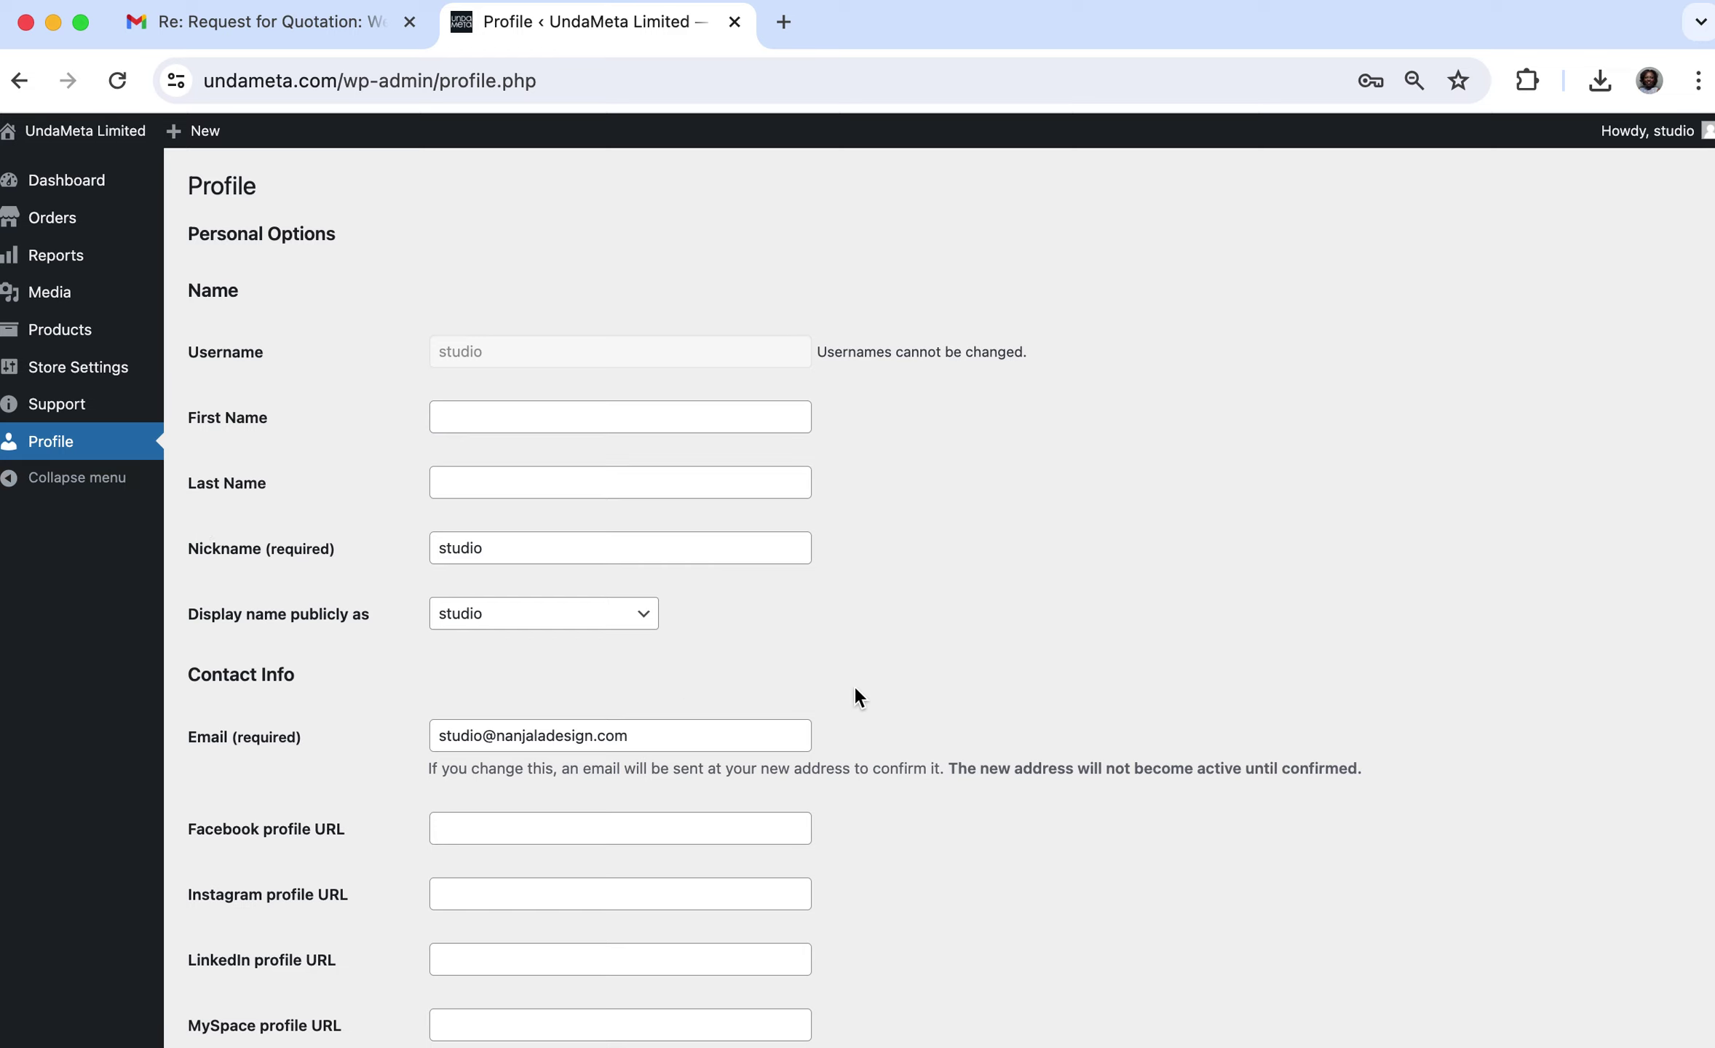
{"action": "scroll", "coordinate": [800, 649], "scroll_direction": "down", "scroll_amount": 2}
{"action": "scroll", "coordinate": [800, 650], "scroll_direction": "up", "scroll_amount": 2}
{"action": "scroll", "coordinate": [640, 607], "scroll_direction": "down", "scroll_amount": 3}
{"action": "scroll", "coordinate": [639, 605], "scroll_direction": "up", "scroll_amount": 3}
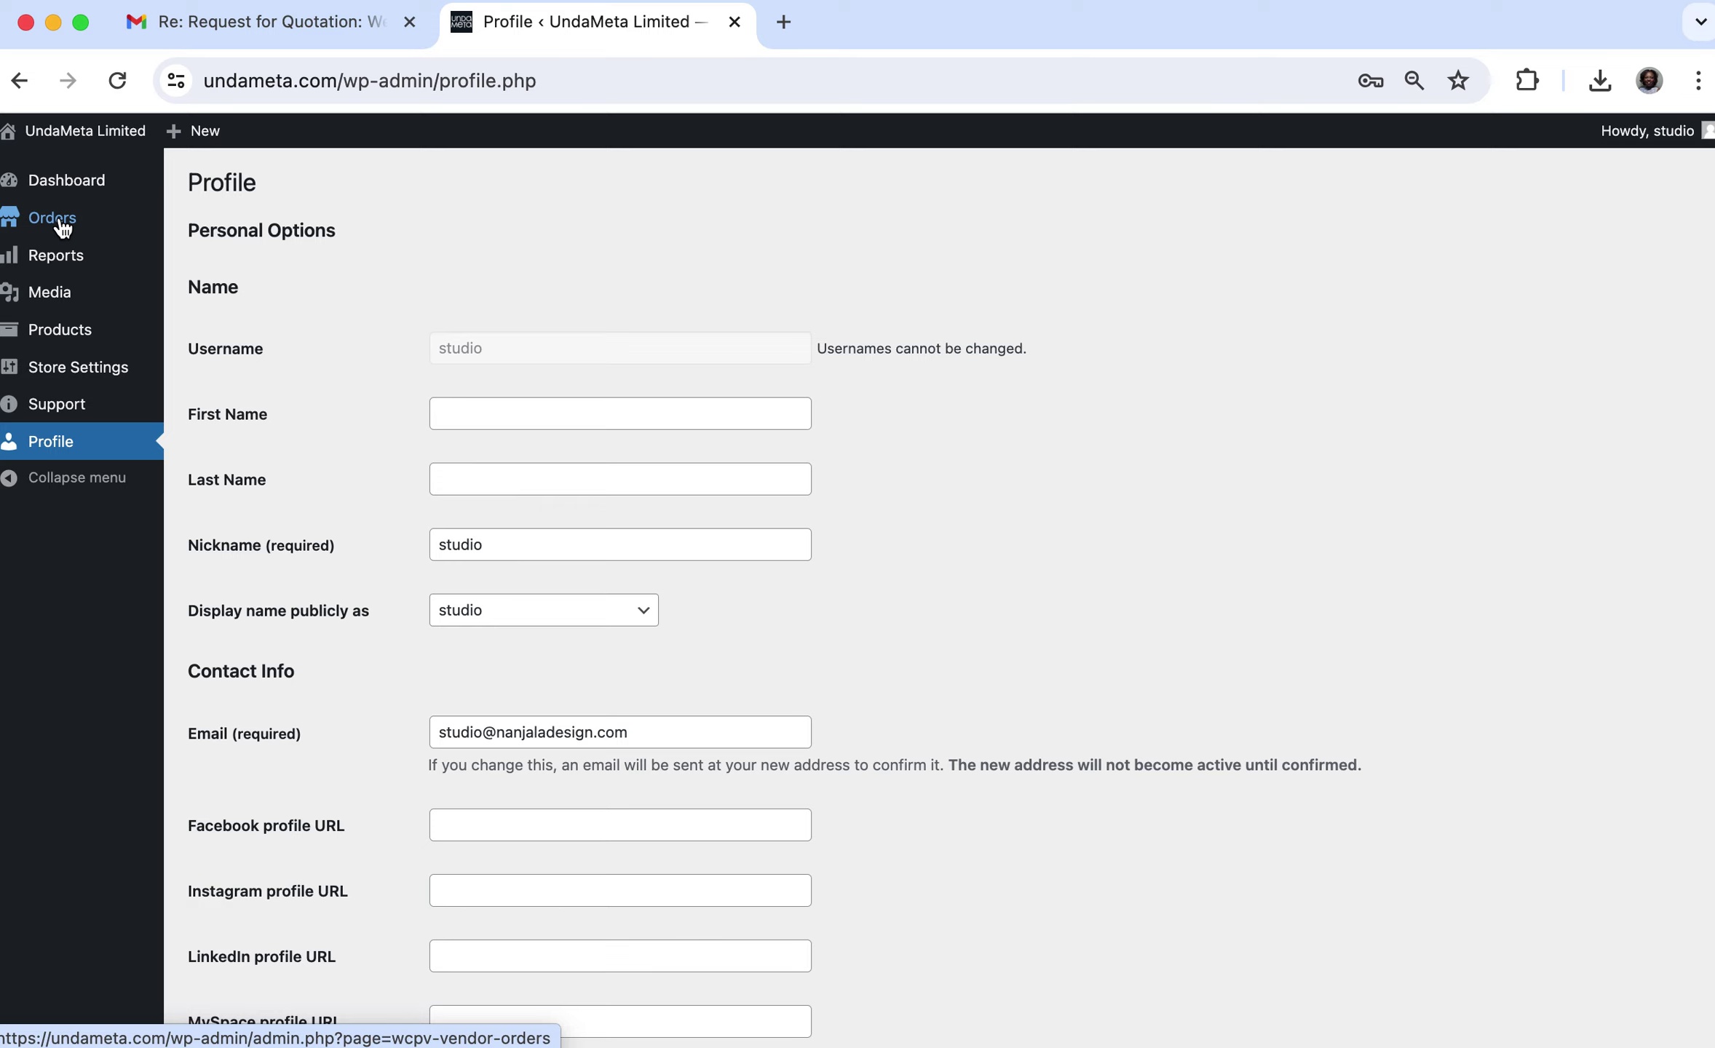
Look through the vendor account's Dashboard, Orders, Reports, Media Library, Products and Store Settings pages.
{"action": "left_click", "coordinate": [68, 195]}
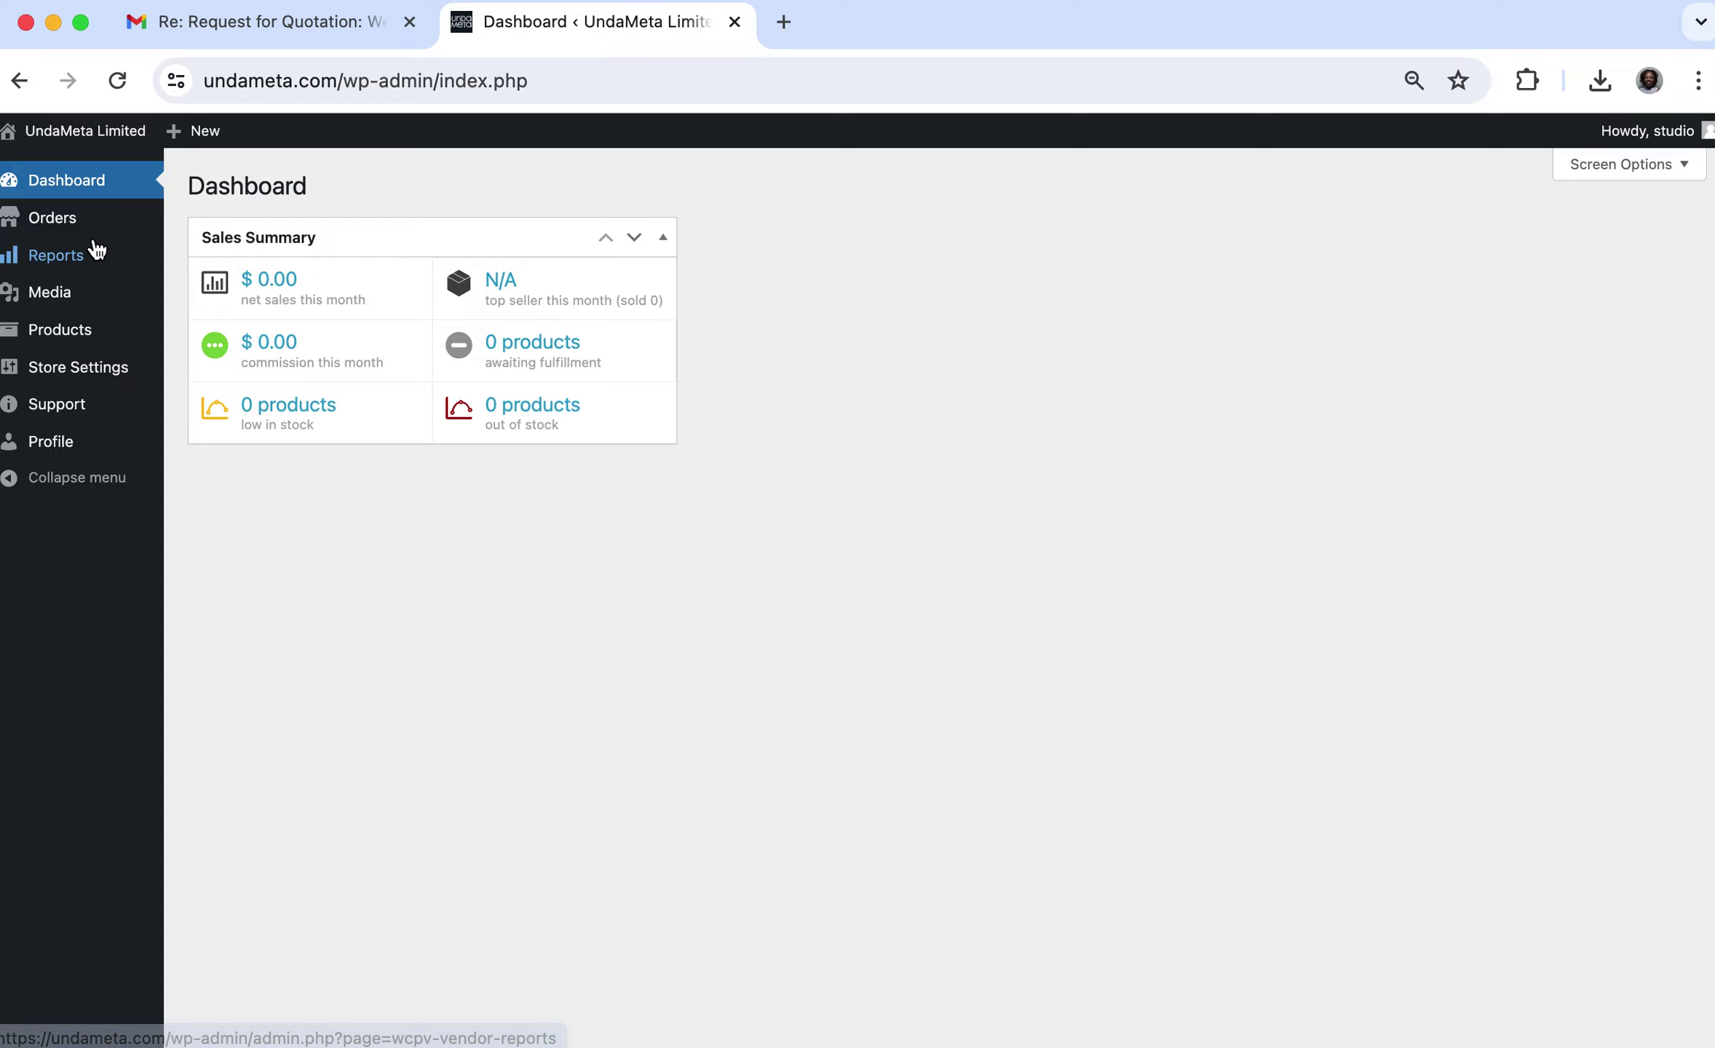
{"action": "left_click", "coordinate": [58, 231]}
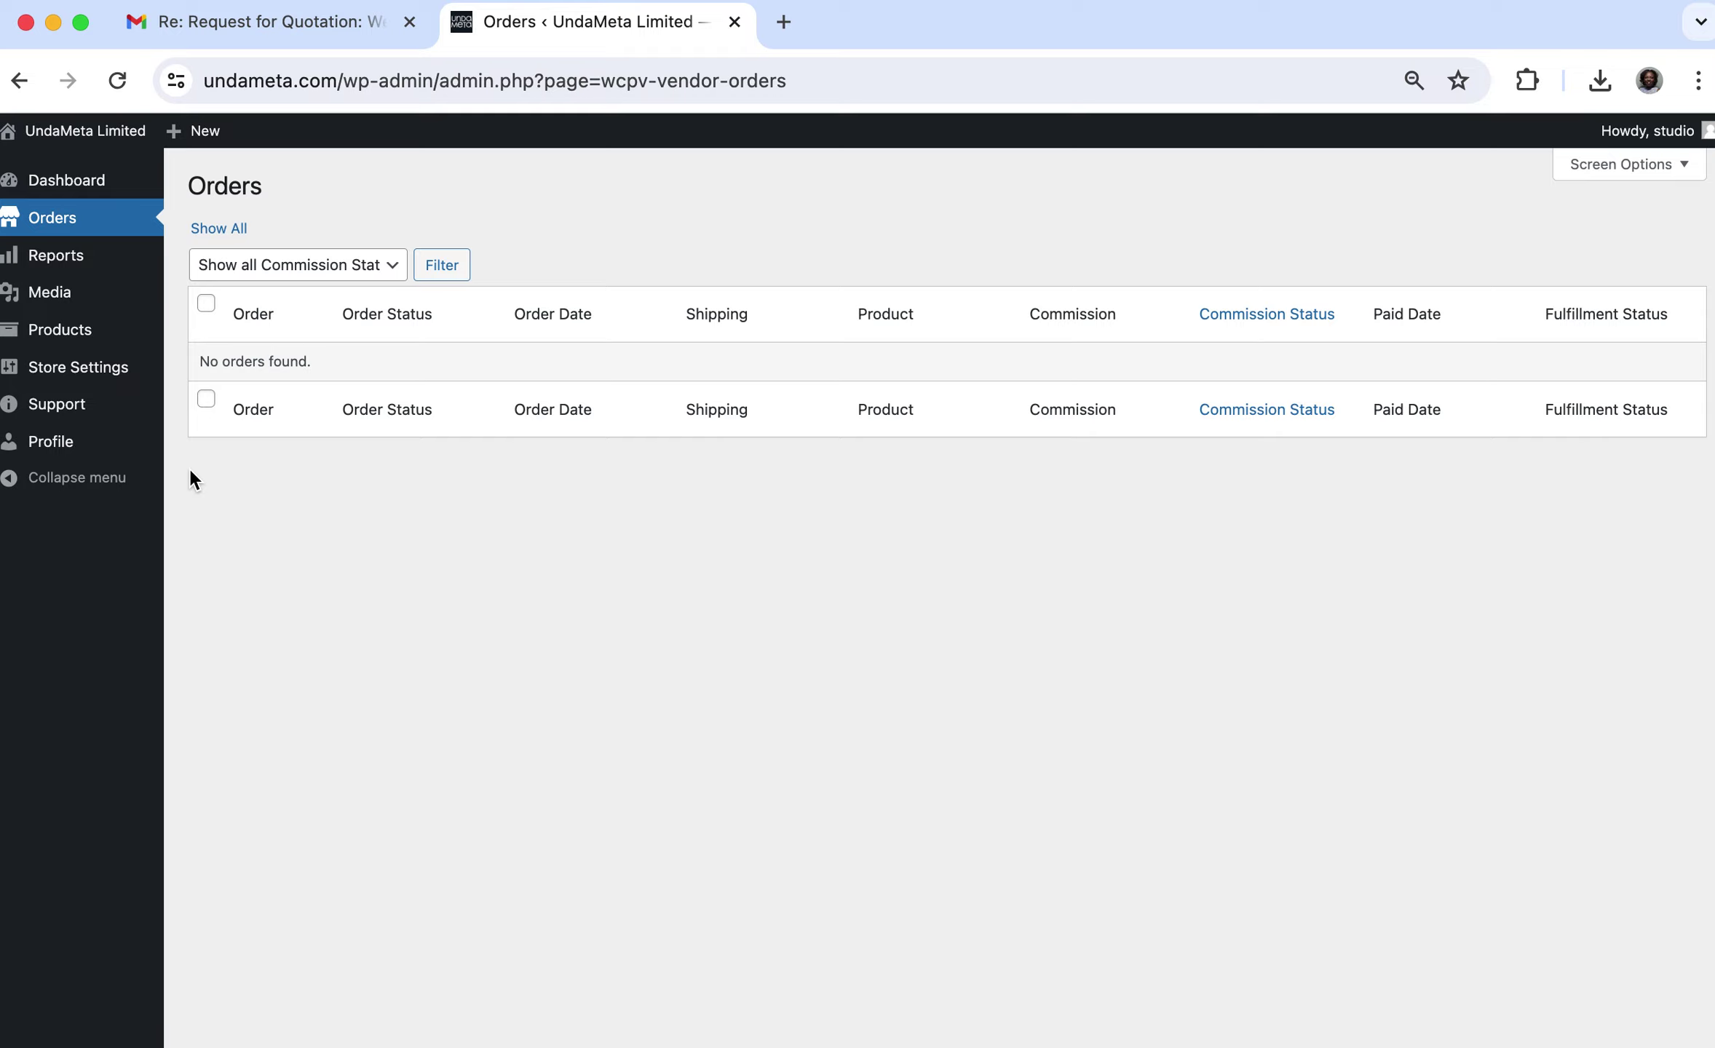
{"action": "left_click", "coordinate": [45, 263]}
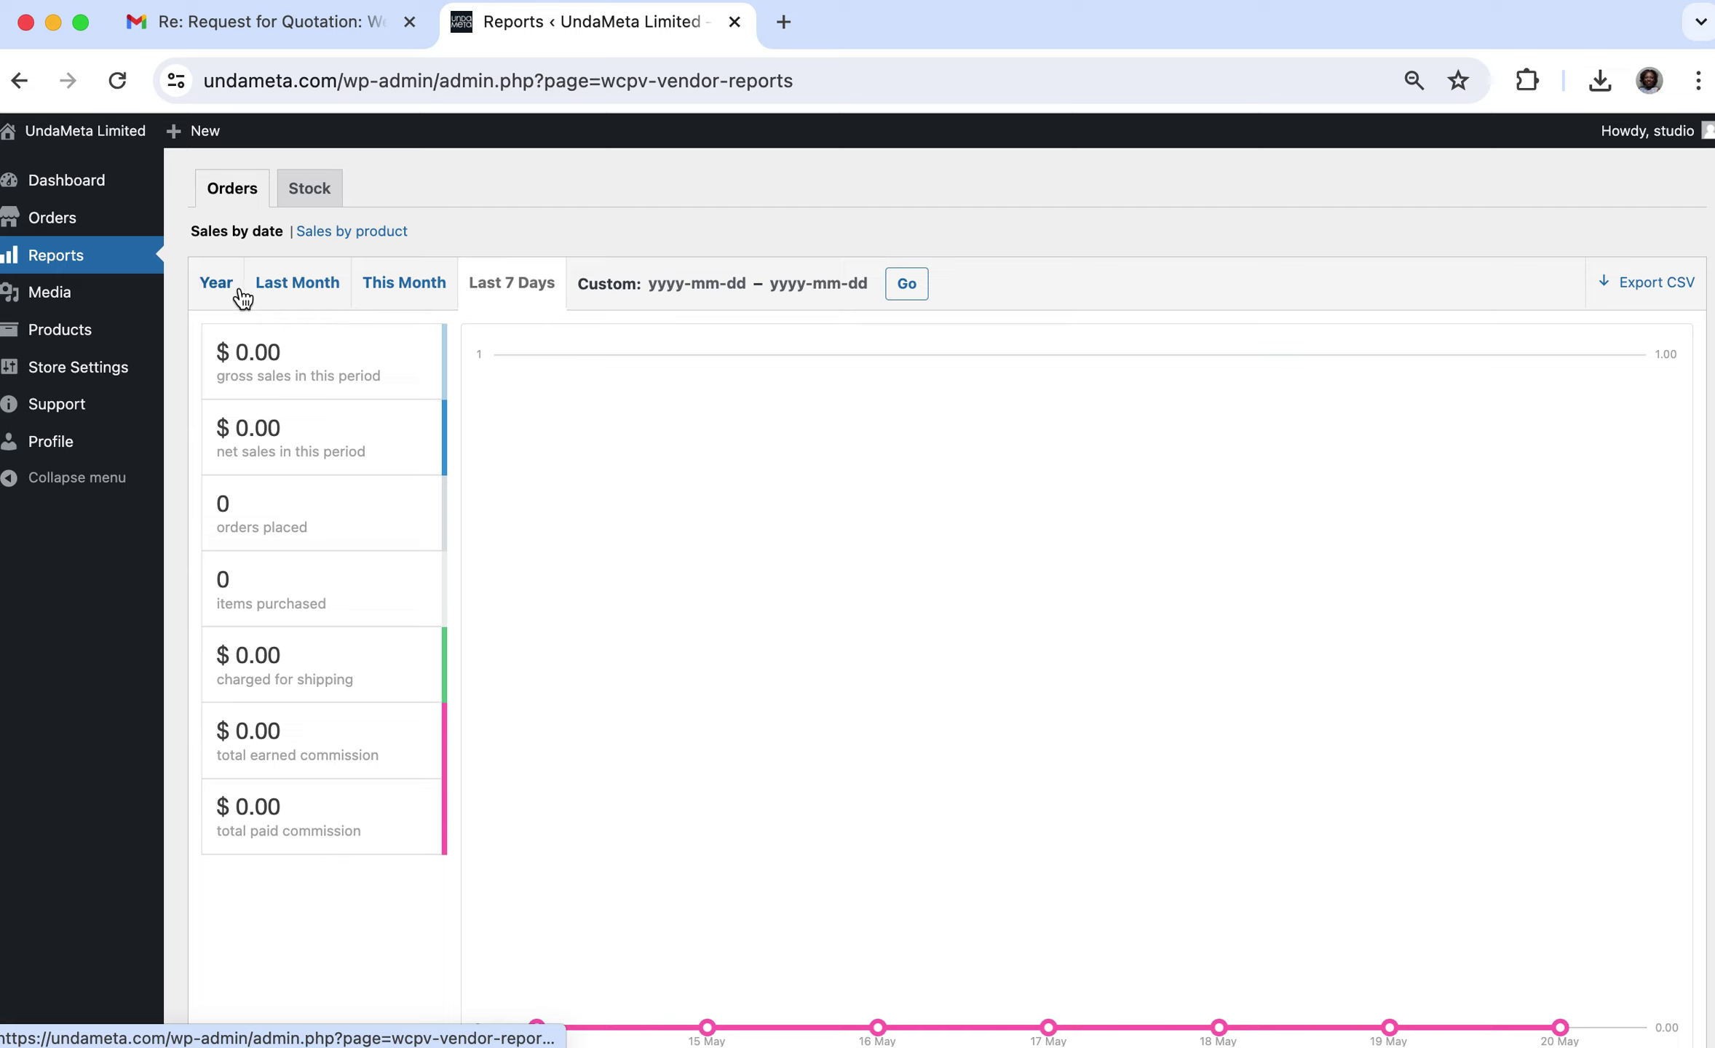
{"action": "left_click", "coordinate": [97, 303]}
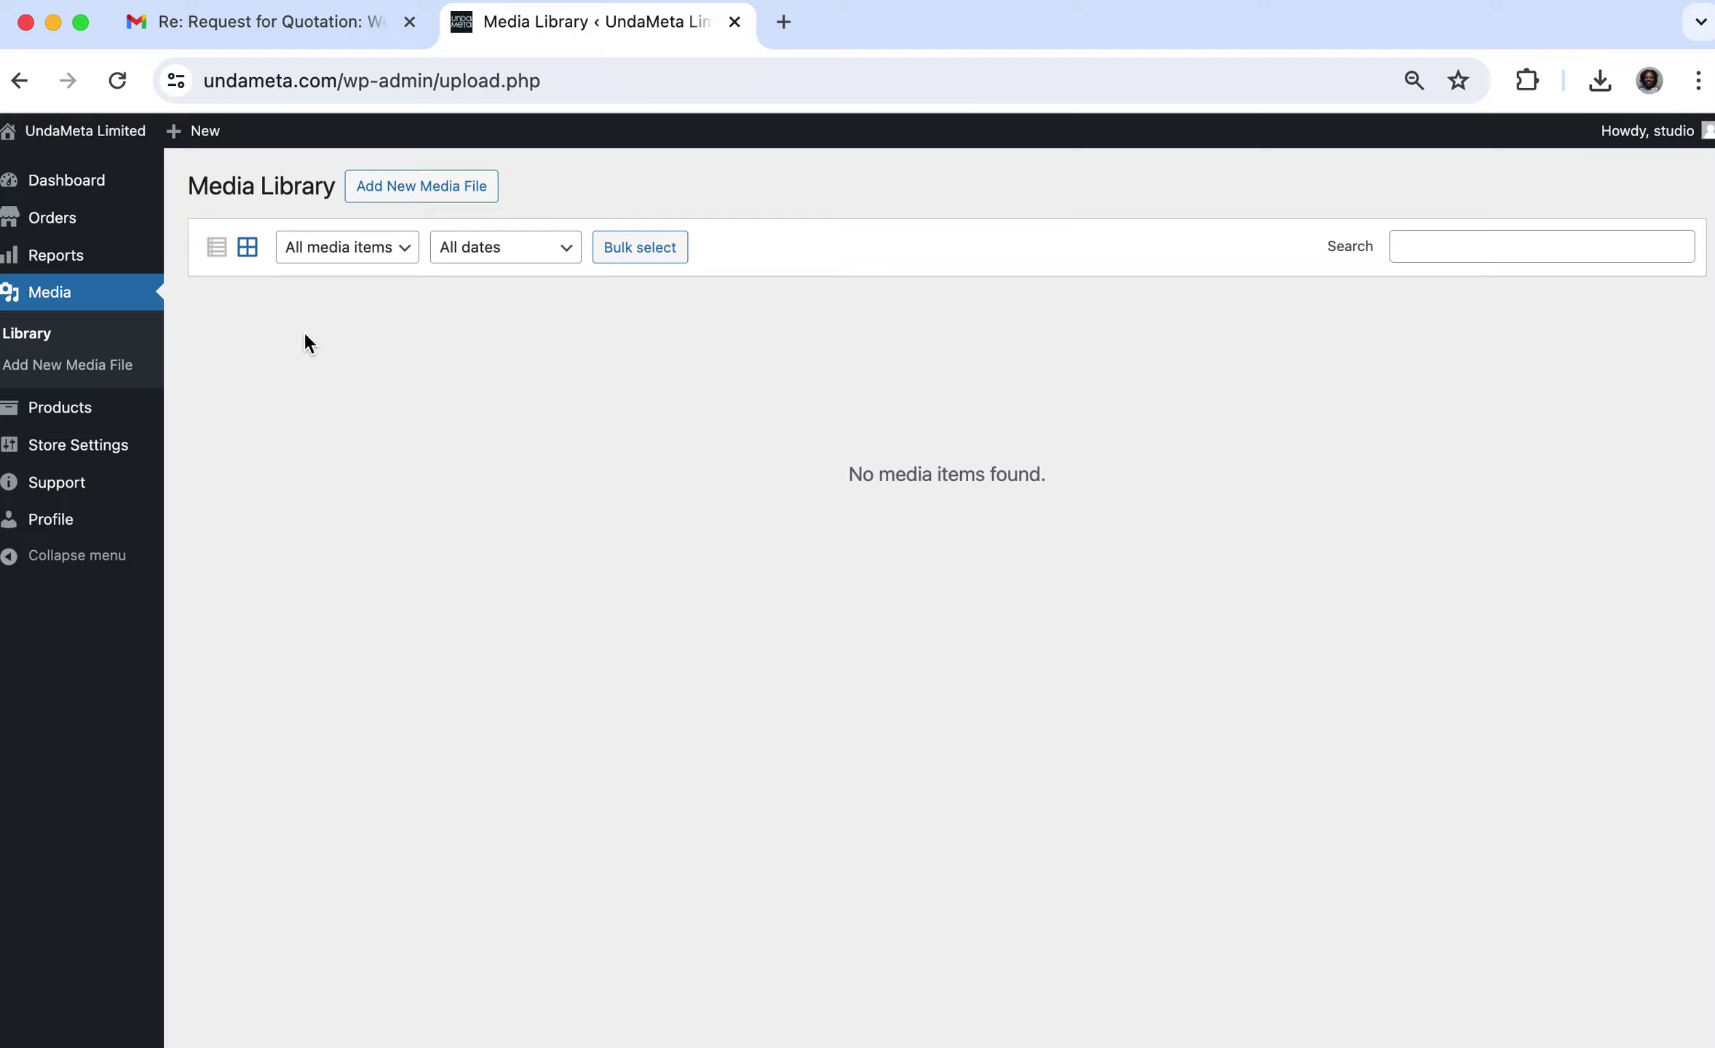
{"action": "left_click", "coordinate": [80, 415]}
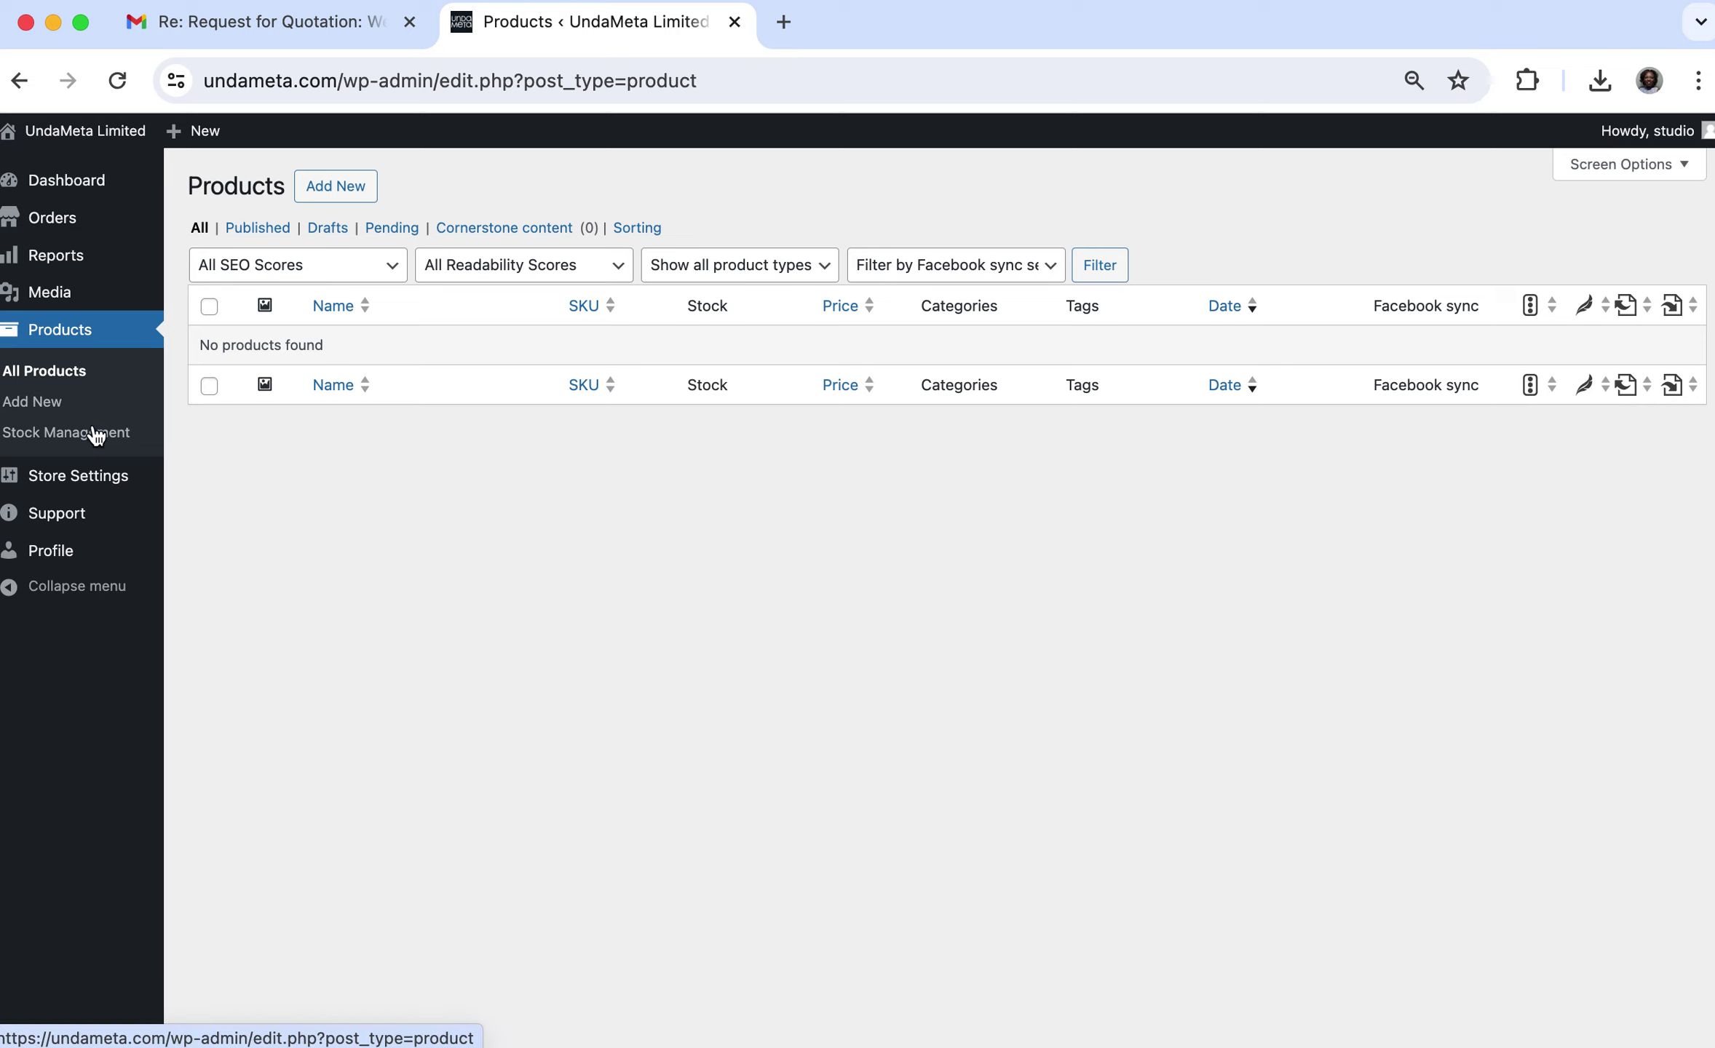
{"action": "left_click", "coordinate": [118, 486]}
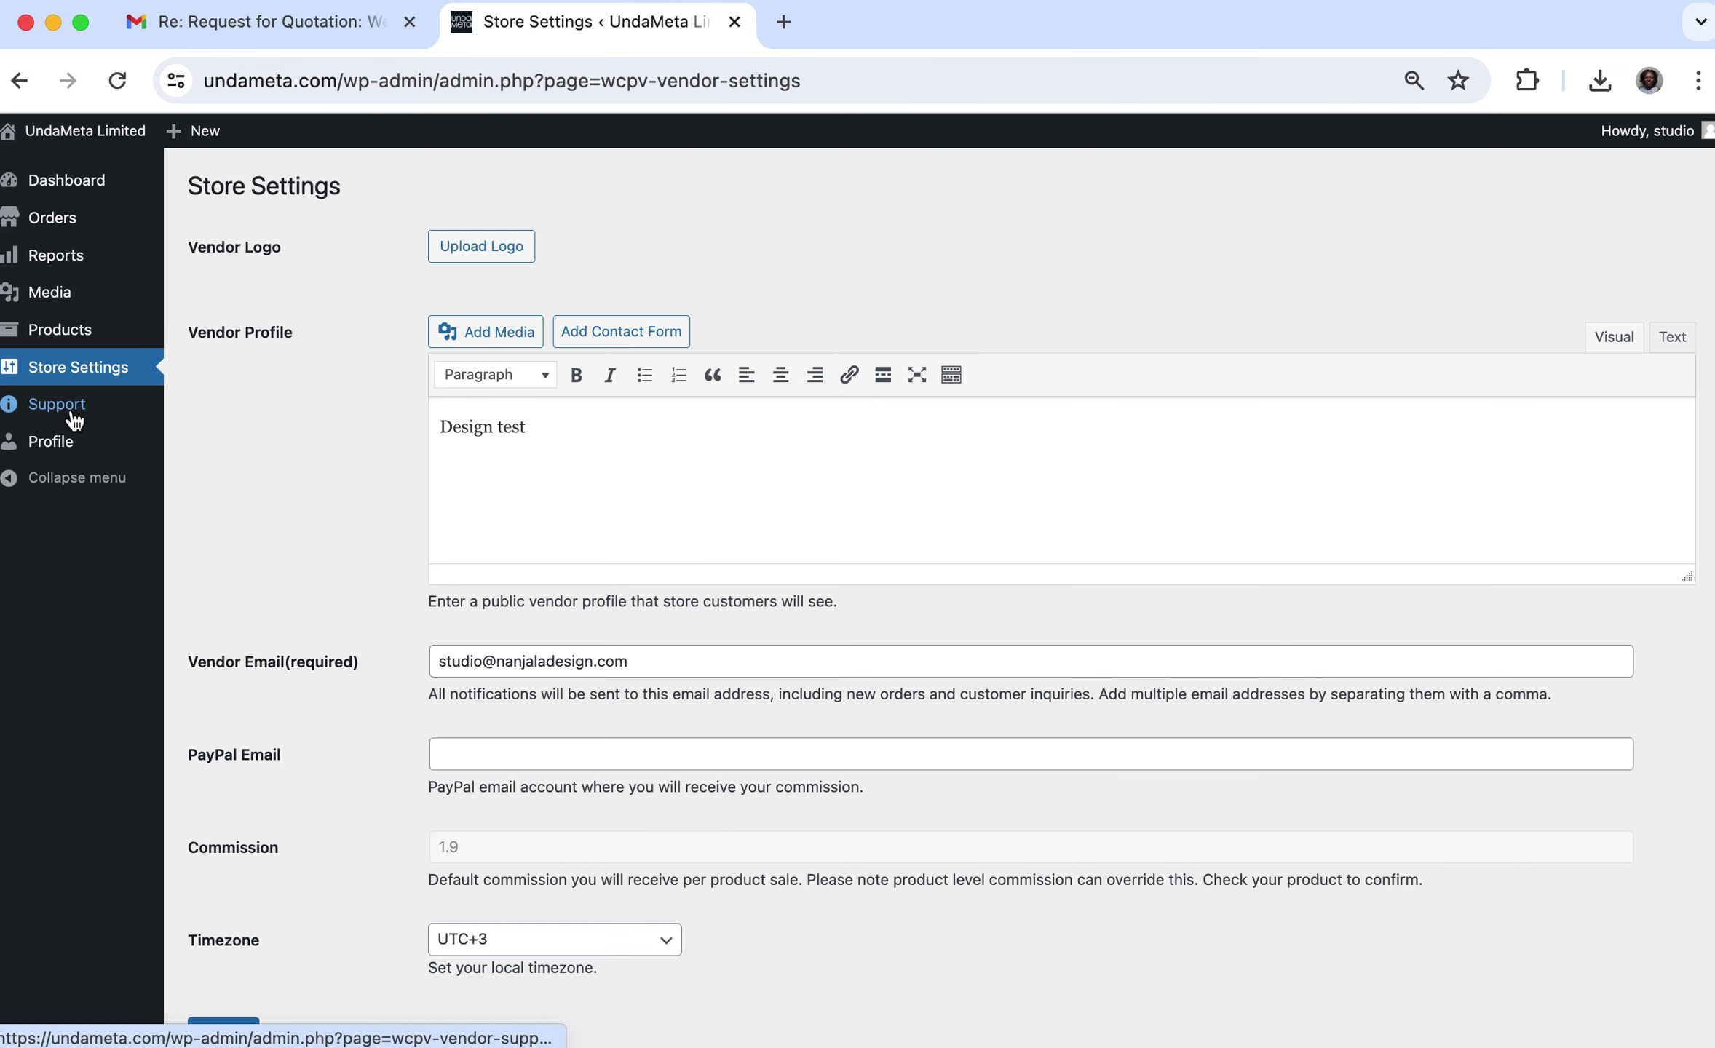
Start a new product in the Products section and name it "Schinus Rusty".
{"action": "left_click", "coordinate": [56, 332]}
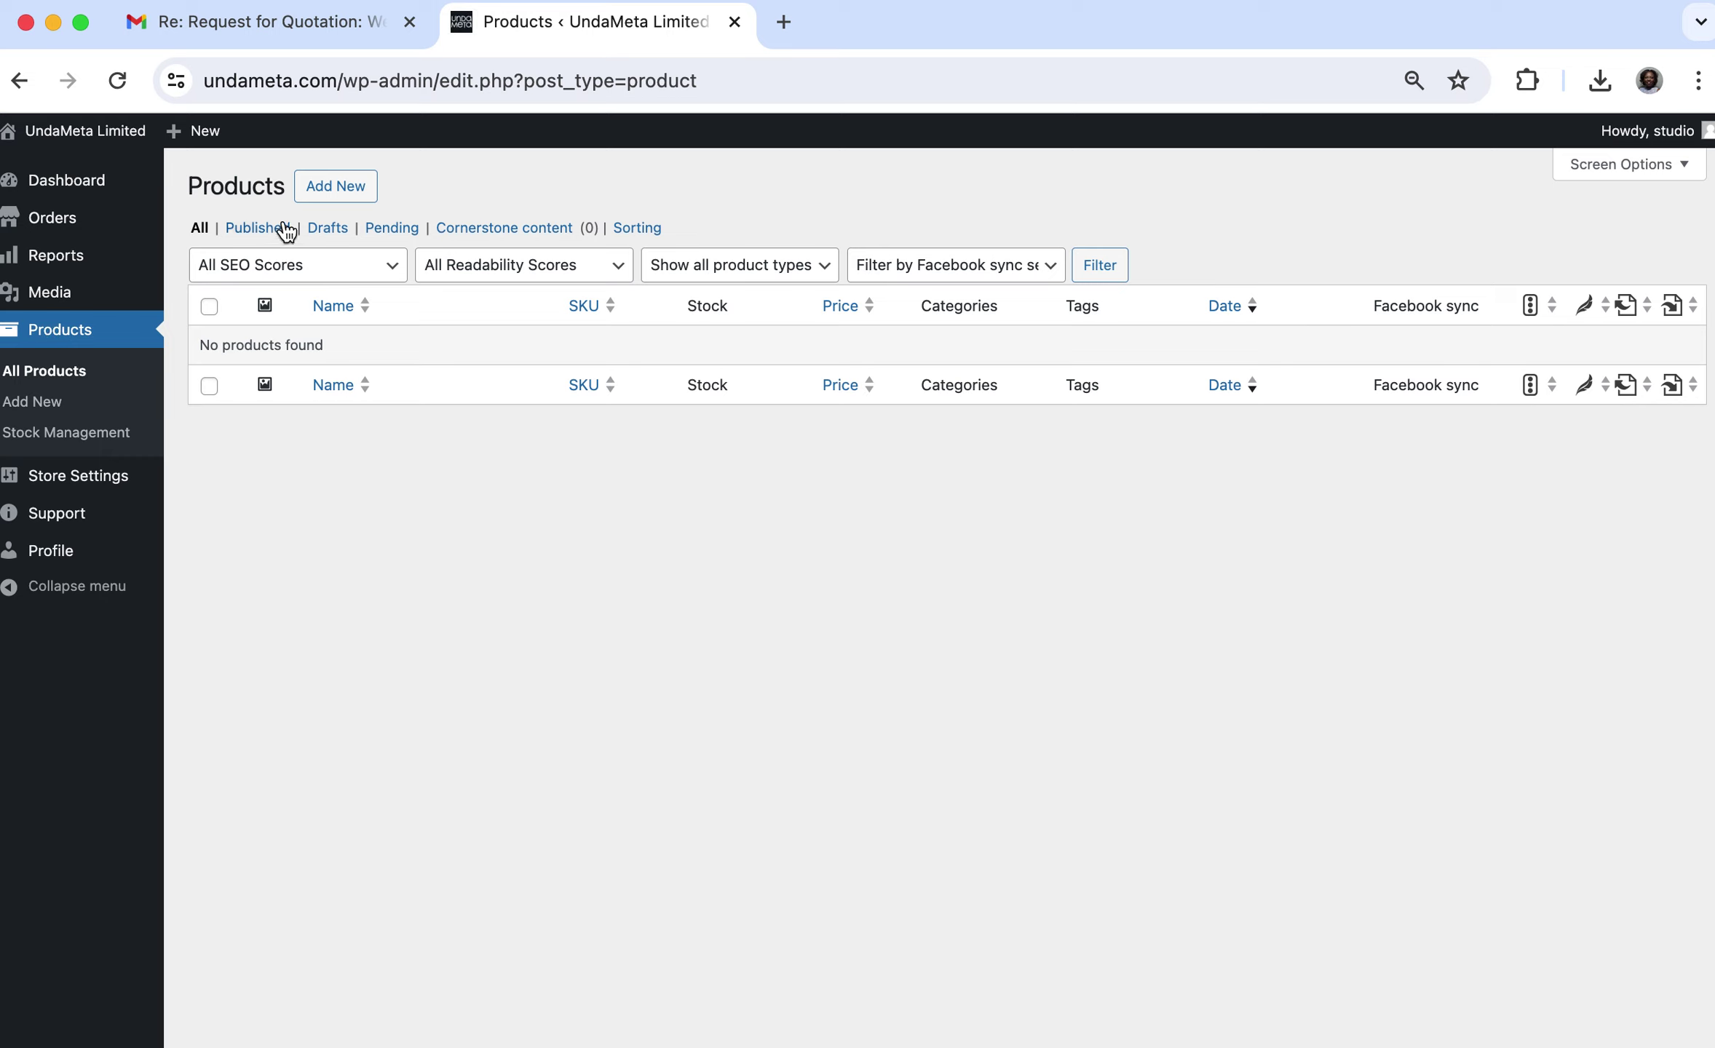
{"action": "left_click", "coordinate": [353, 192]}
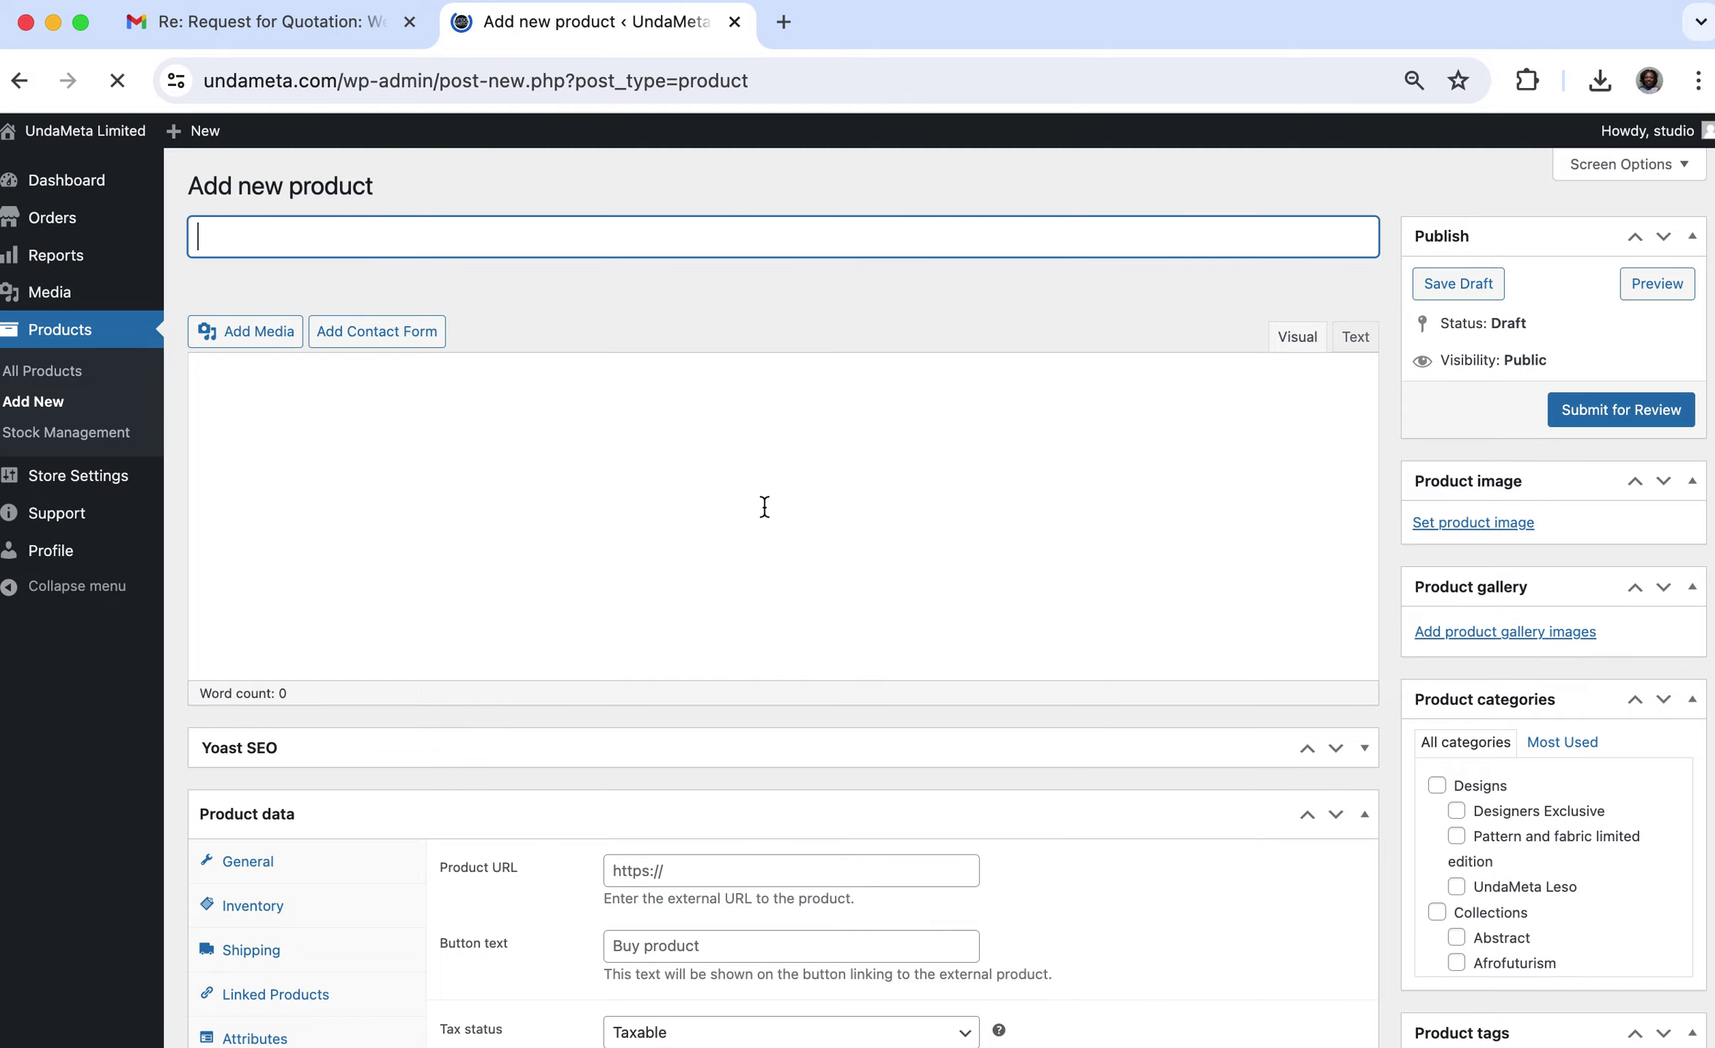
{"action": "scroll", "coordinate": [764, 506], "scroll_direction": "down", "scroll_amount": 5}
{"action": "scroll", "coordinate": [765, 506], "scroll_direction": "down", "scroll_amount": 7}
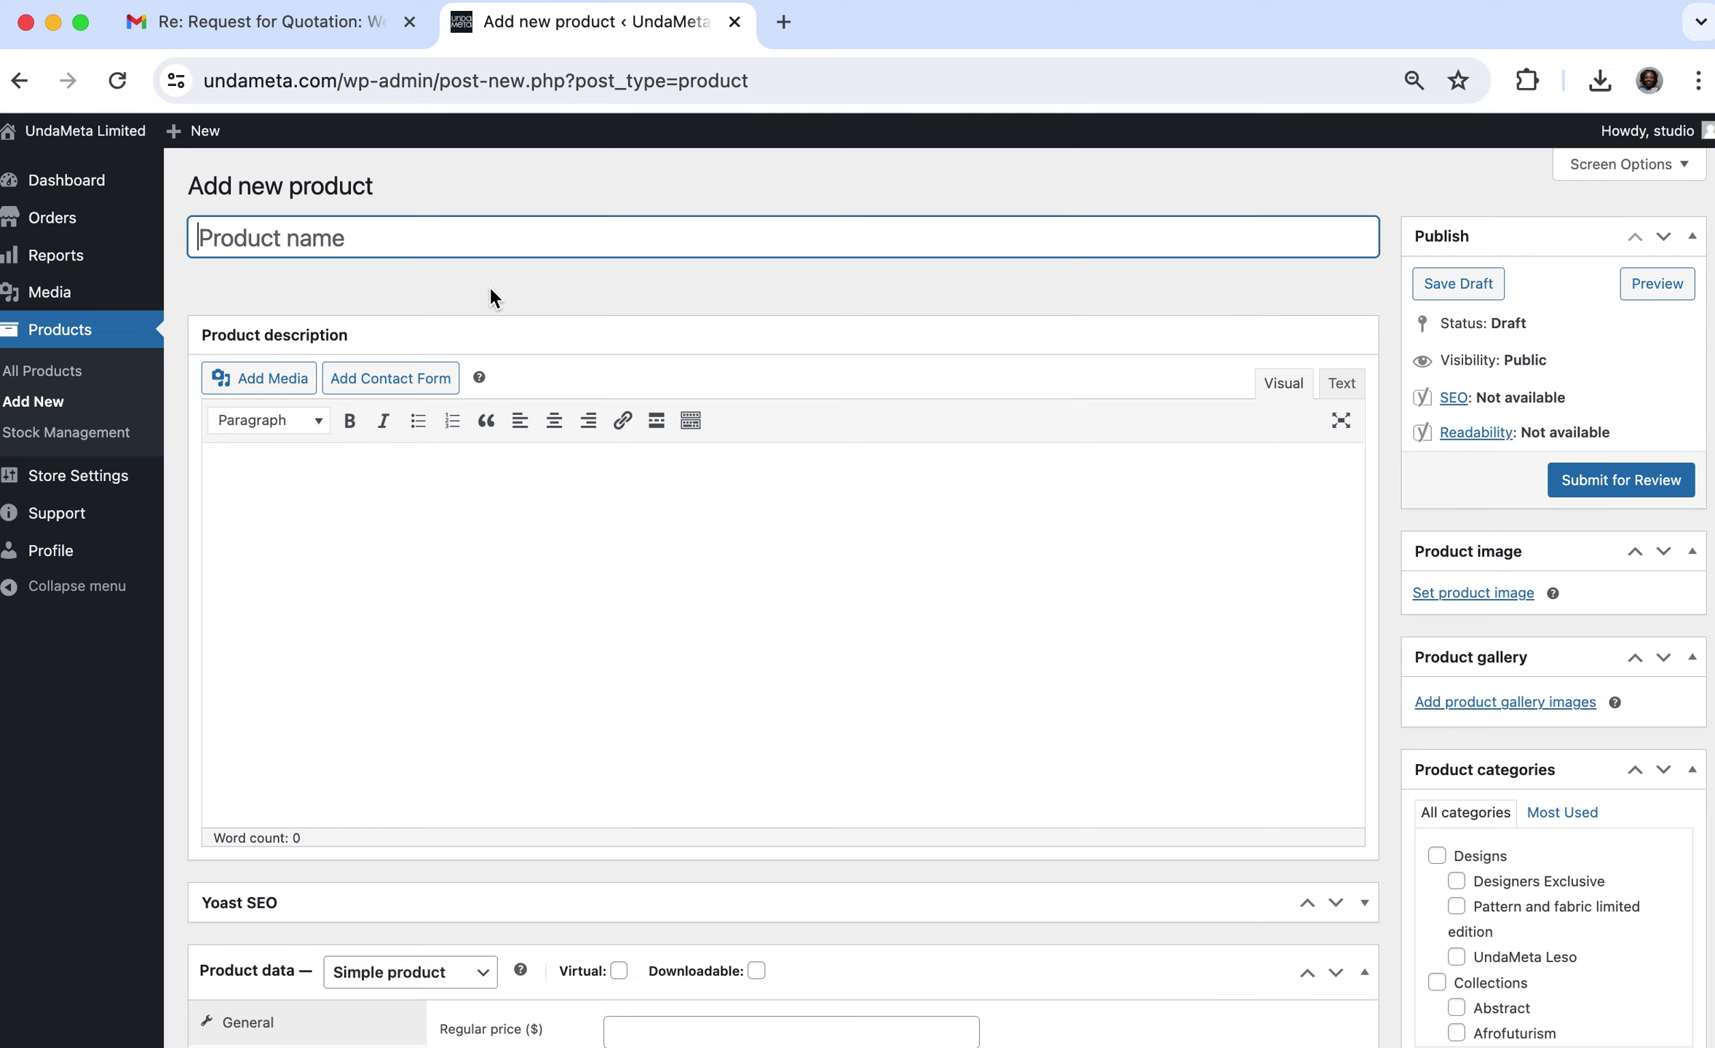
{"action": "type", "text": "Schinus "}
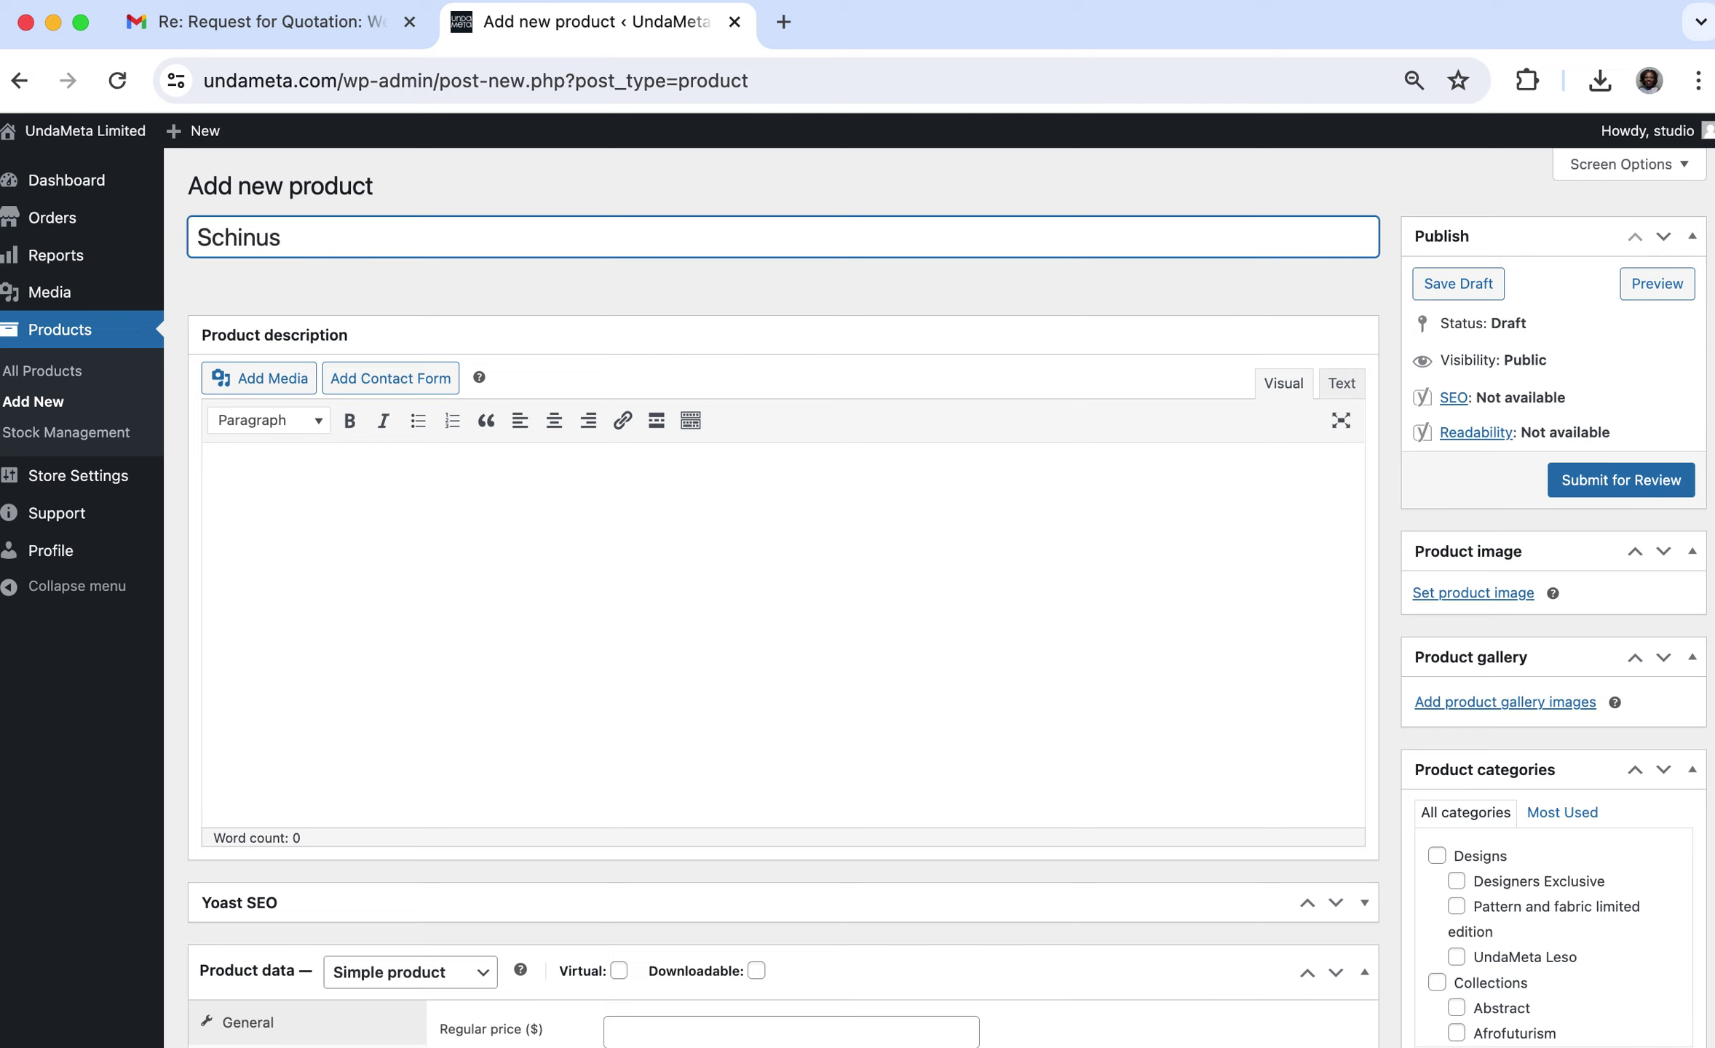
{"action": "type", "text": "Rusty"}
Set the new product's type to Variable product in its product data.
{"action": "scroll", "coordinate": [440, 641], "scroll_direction": "down", "scroll_amount": 3}
{"action": "scroll", "coordinate": [440, 641], "scroll_direction": "down", "scroll_amount": 8}
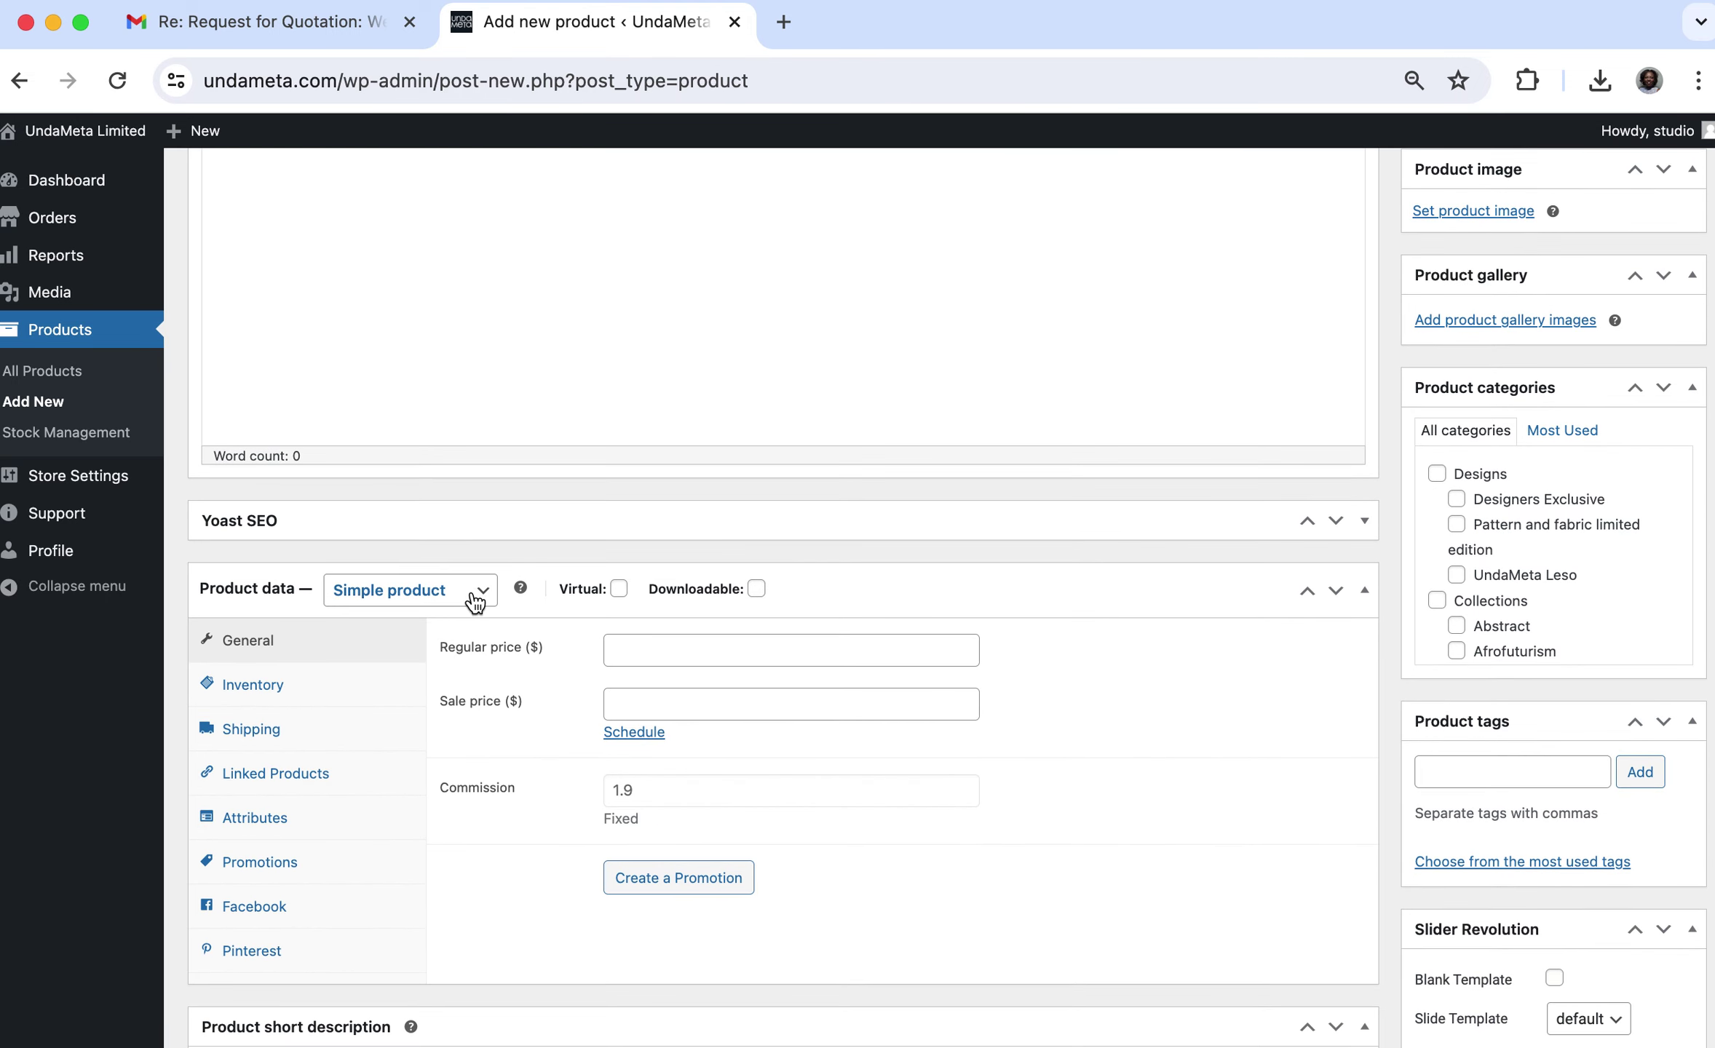
{"action": "scroll", "coordinate": [435, 597], "scroll_direction": "down", "scroll_amount": 4}
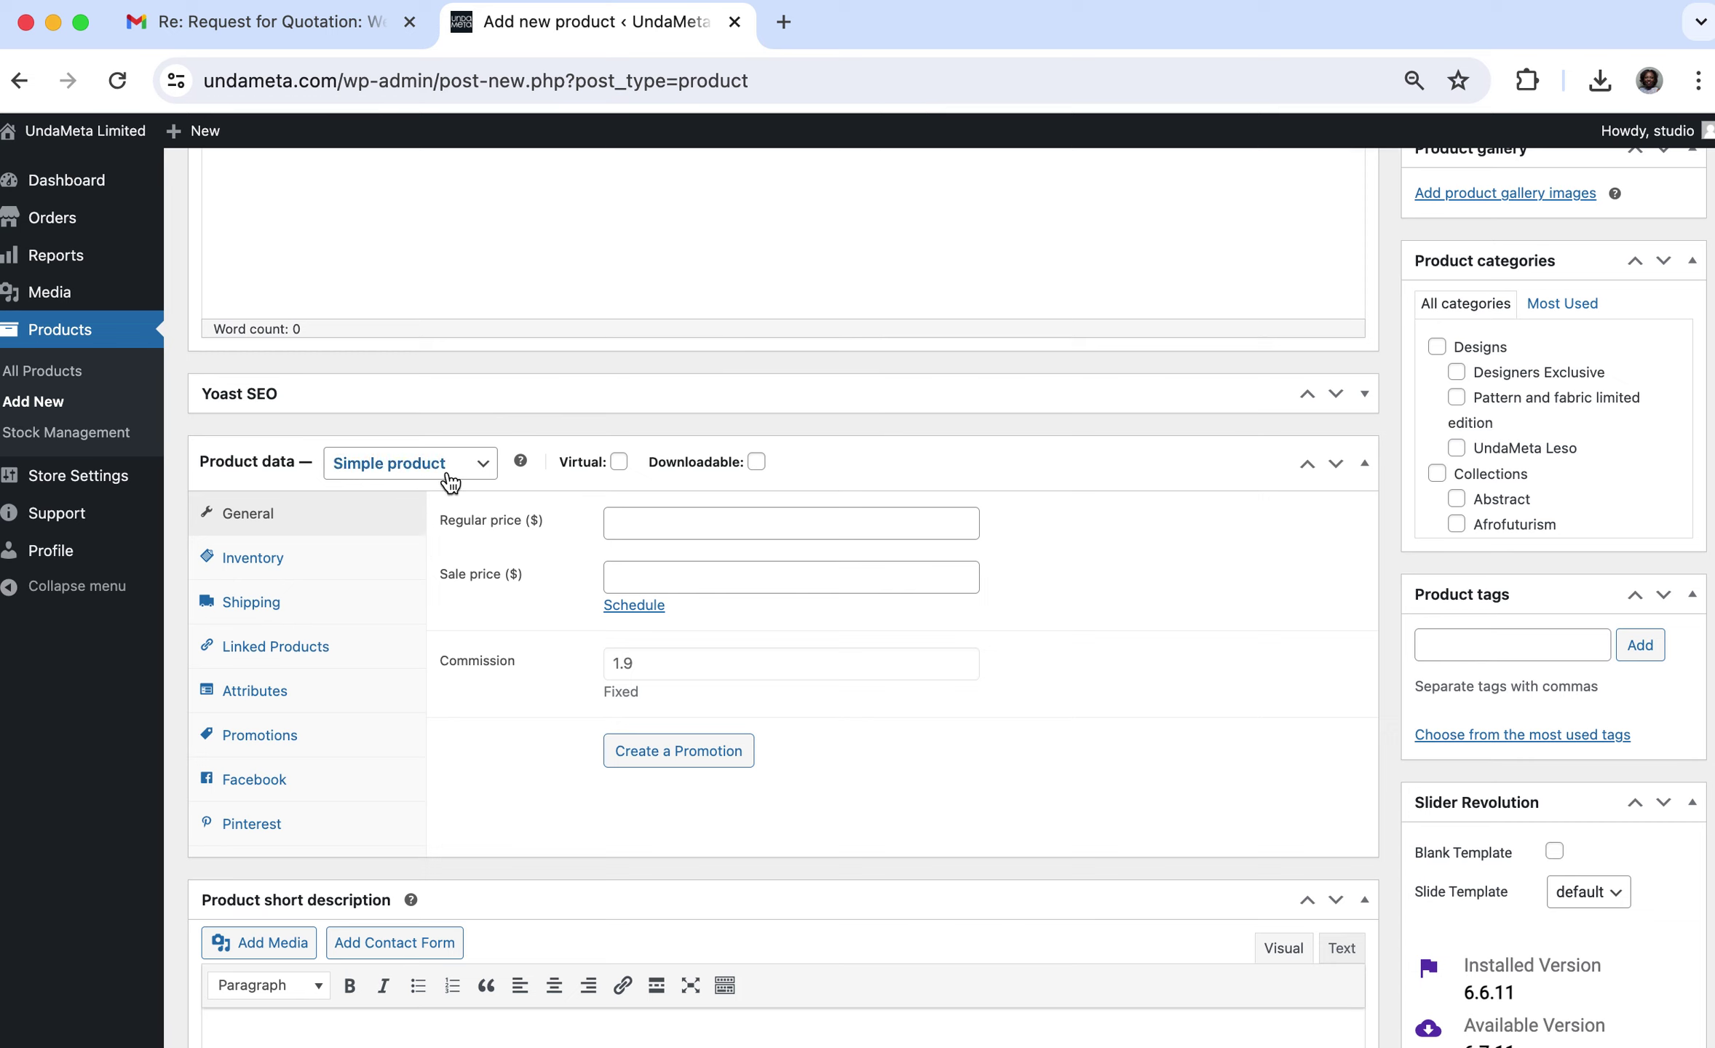
{"action": "left_click", "coordinate": [483, 464]}
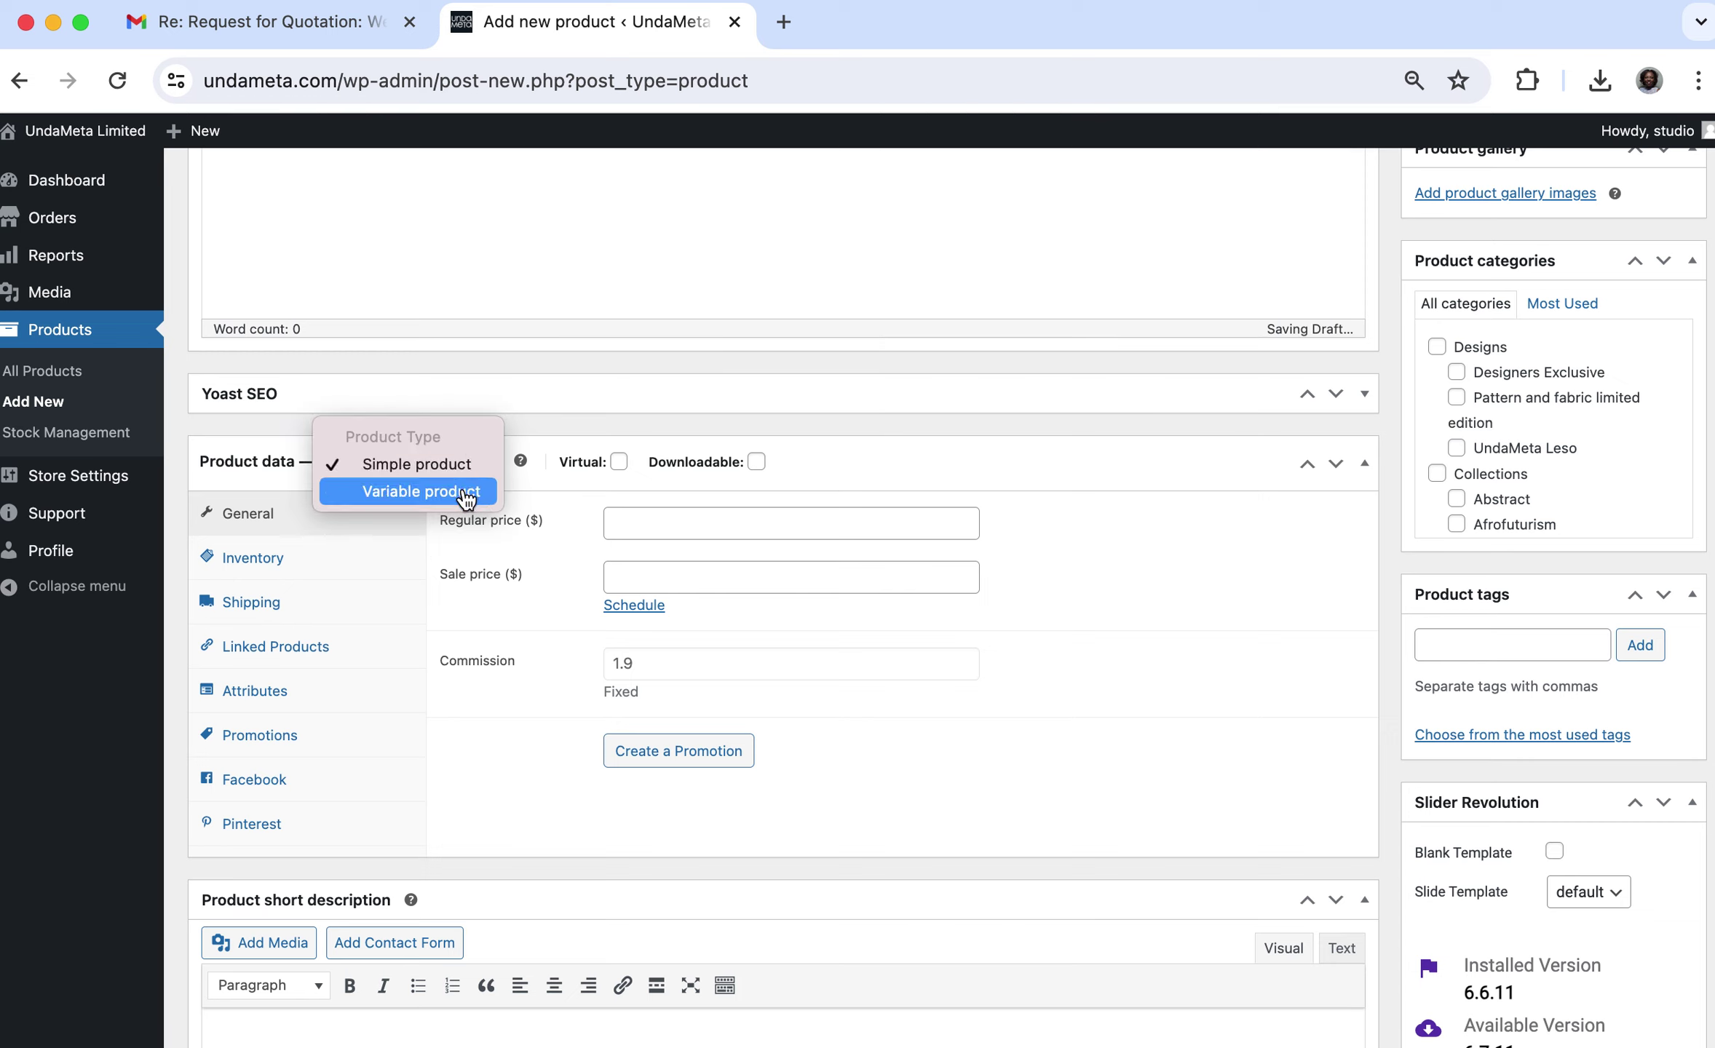
{"action": "left_click", "coordinate": [465, 492]}
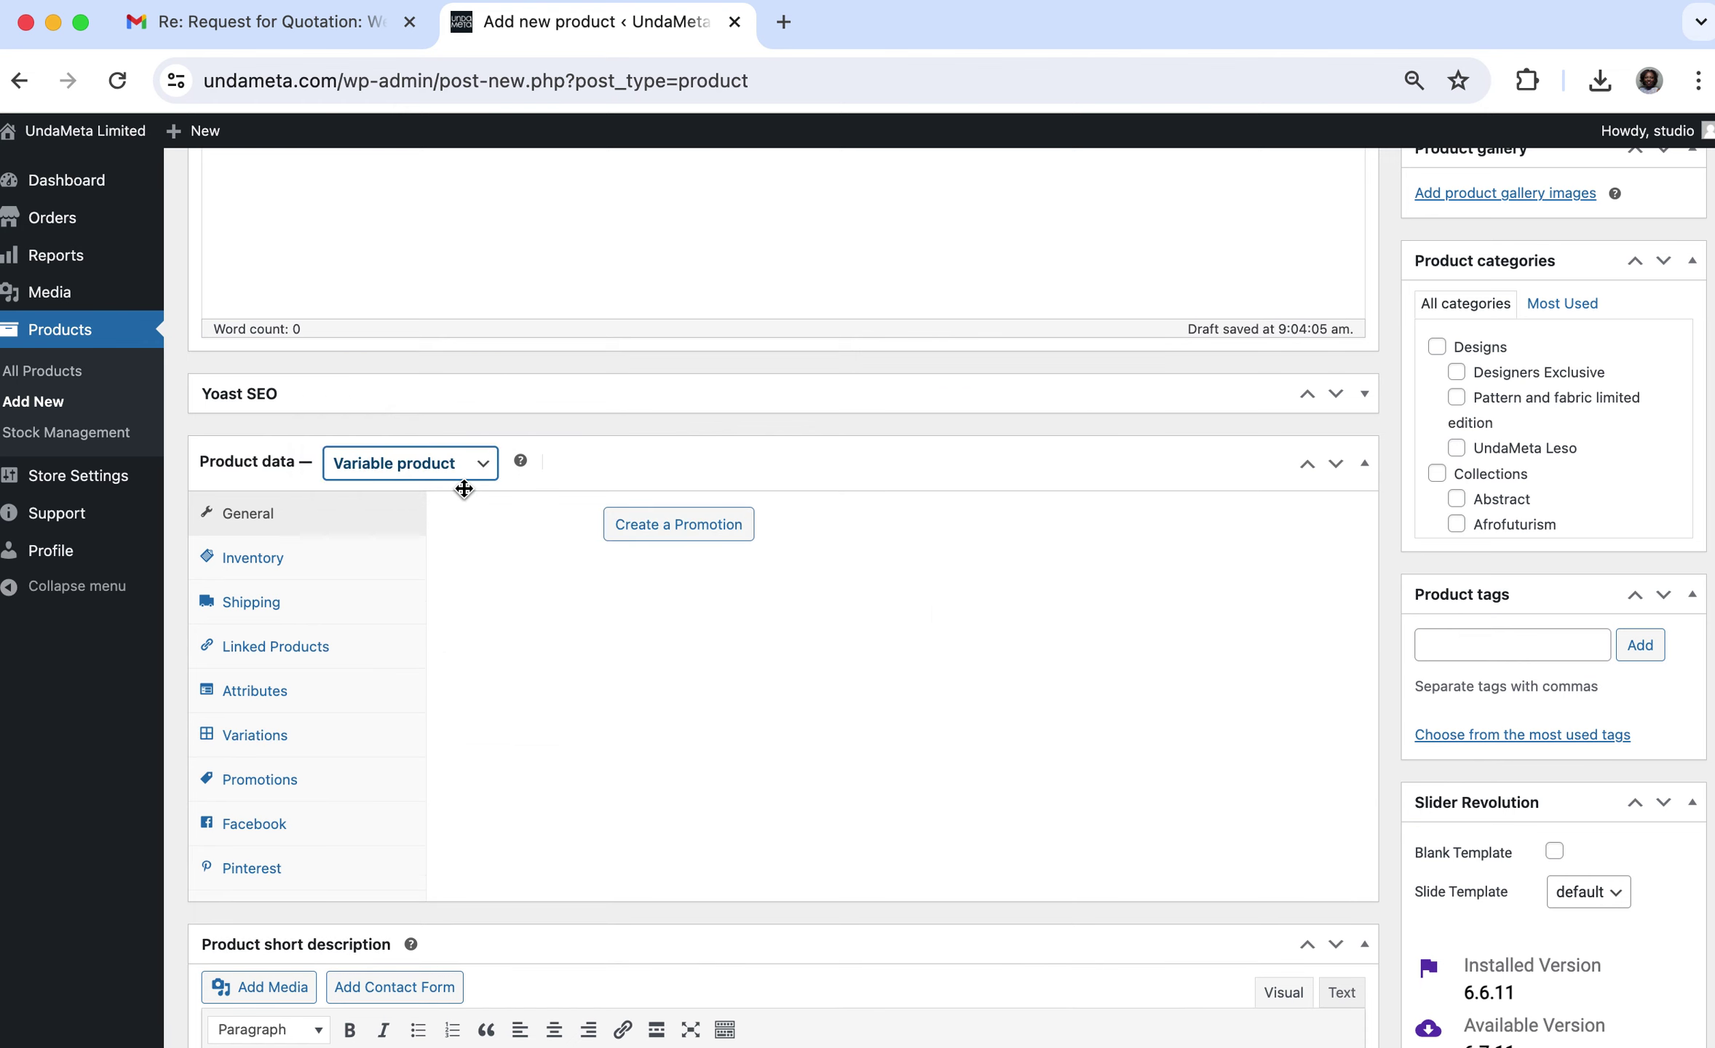
{"action": "scroll", "coordinate": [439, 484], "scroll_direction": "down", "scroll_amount": 2}
{"action": "scroll", "coordinate": [438, 474], "scroll_direction": "down", "scroll_amount": 1}
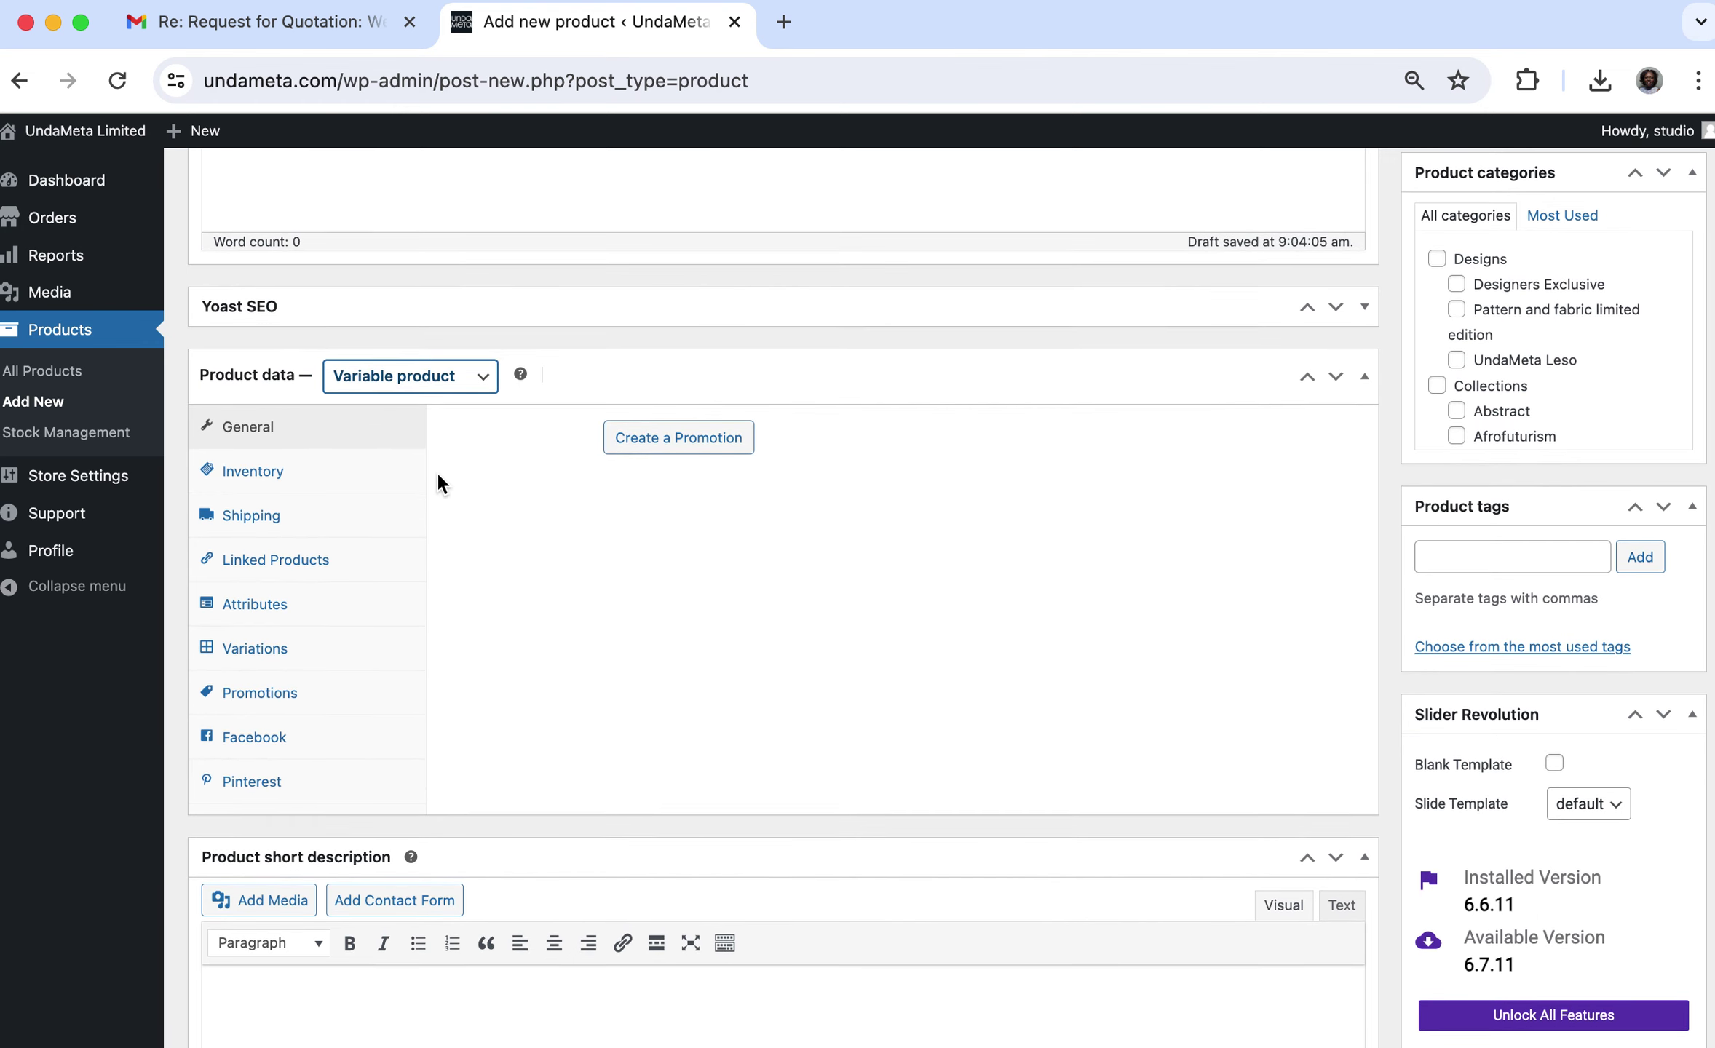
{"action": "scroll", "coordinate": [437, 476], "scroll_direction": "down", "scroll_amount": 1}
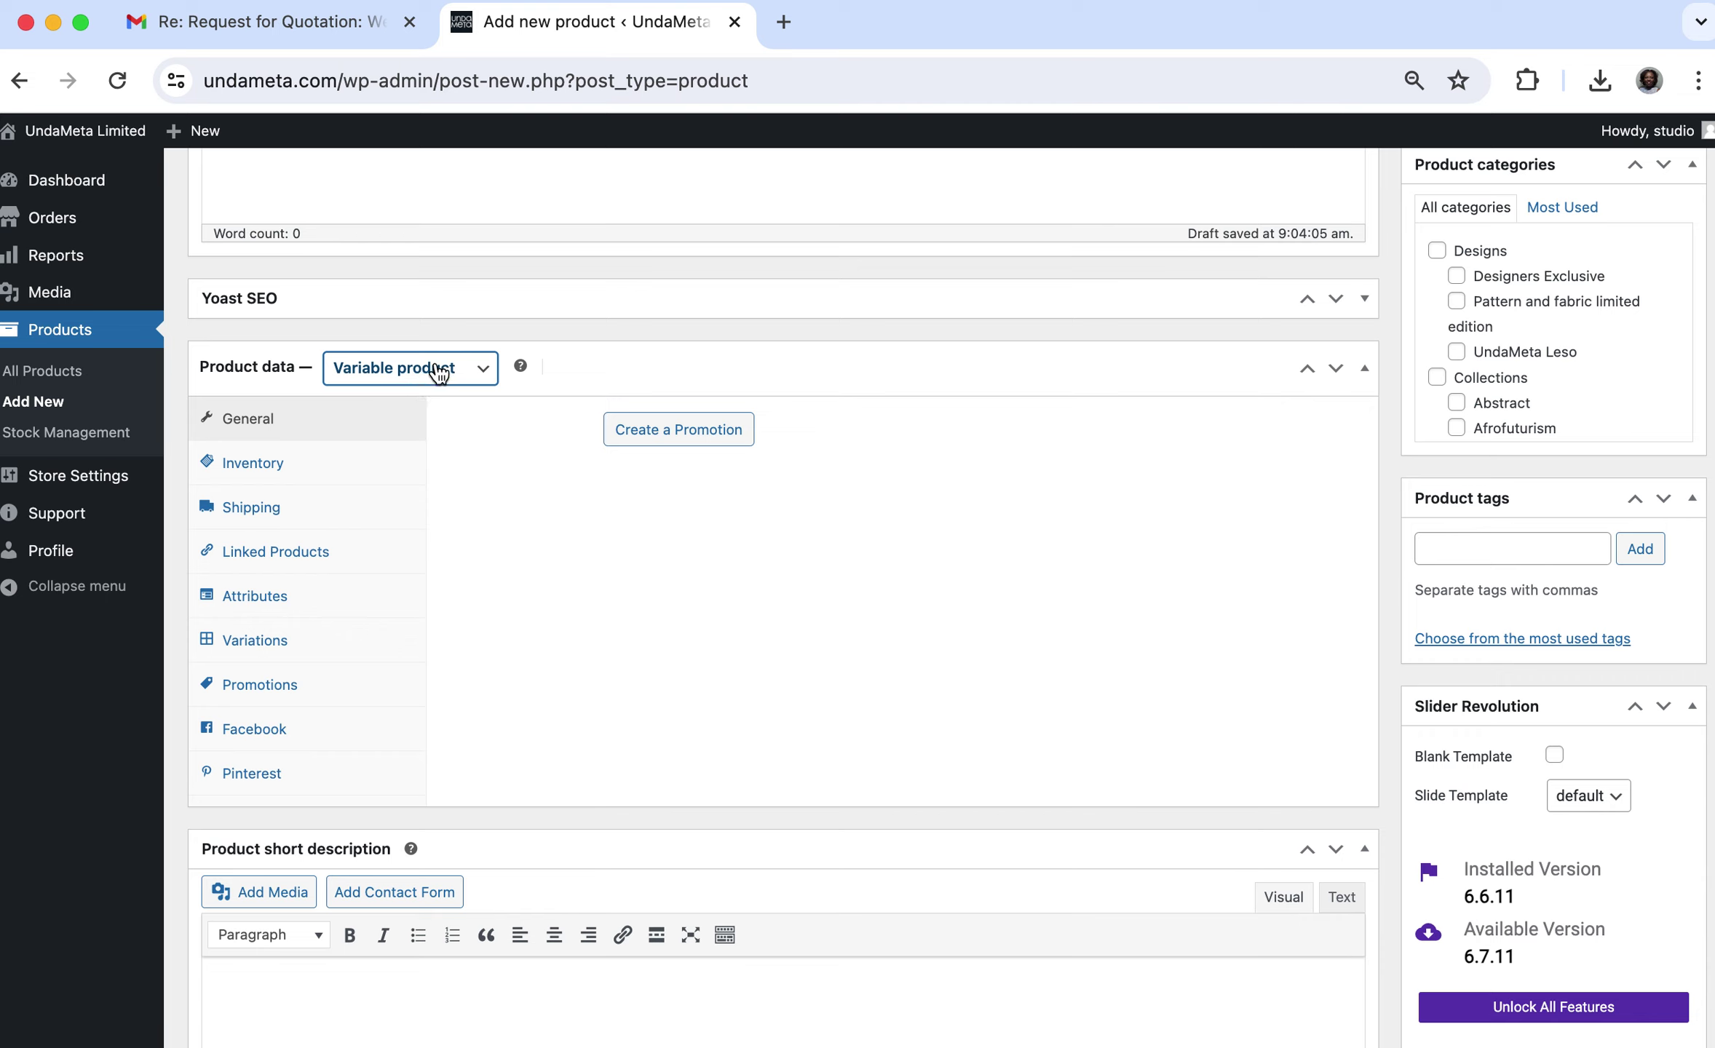
Examine the Inventory, Shipping, Linked Products, Attributes and Variations settings in the product data, and the sections below them.
{"action": "left_click", "coordinate": [354, 462]}
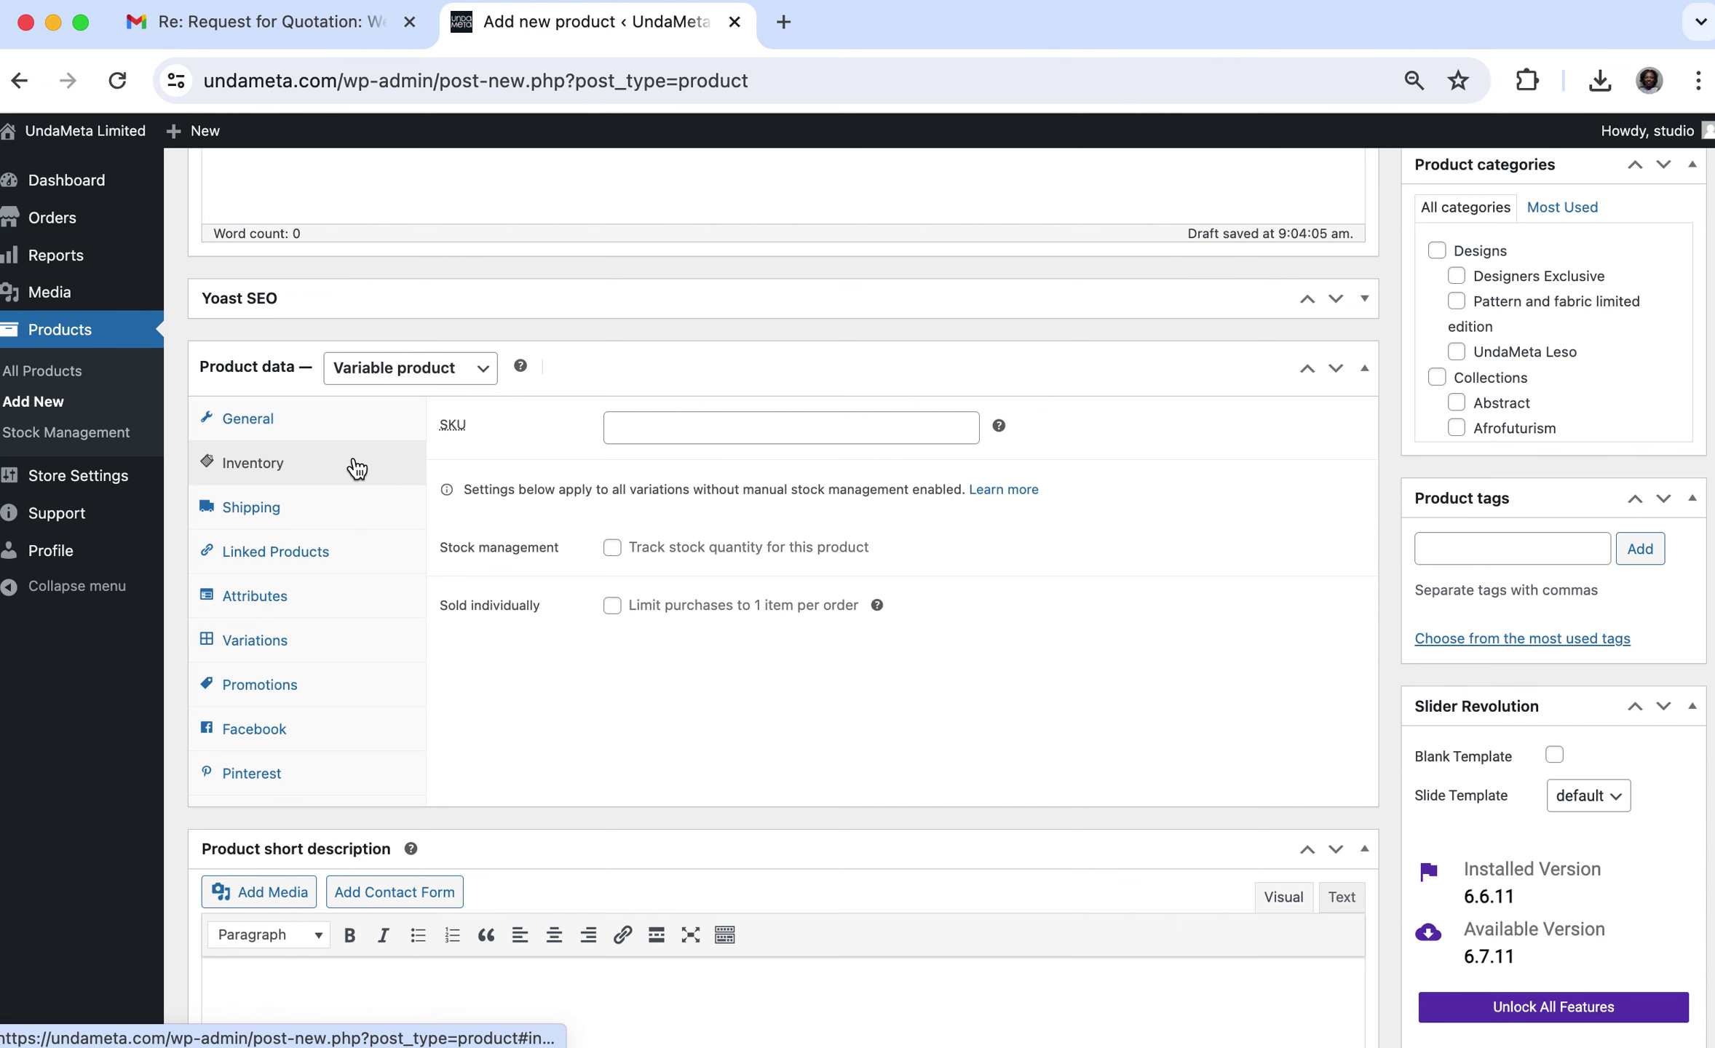
{"action": "scroll", "coordinate": [357, 469], "scroll_direction": "down", "scroll_amount": 2}
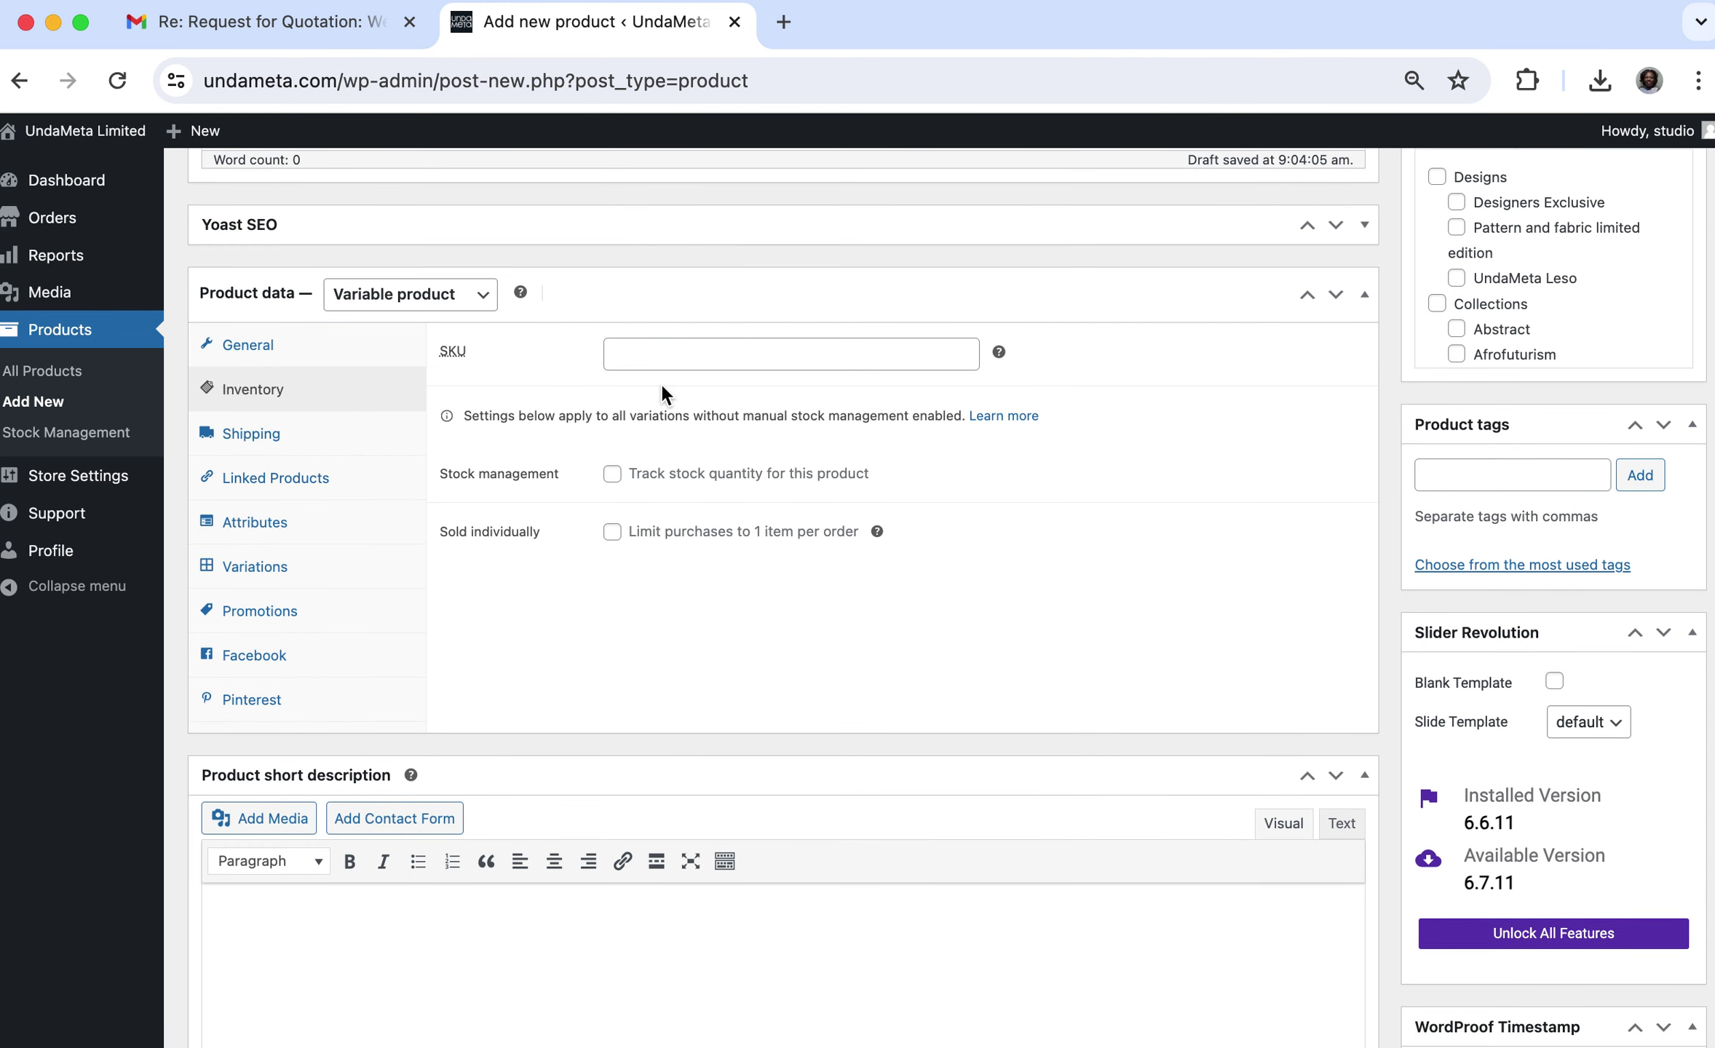
{"action": "left_click", "coordinate": [340, 440]}
{"action": "scroll", "coordinate": [342, 437], "scroll_direction": "down", "scroll_amount": 2}
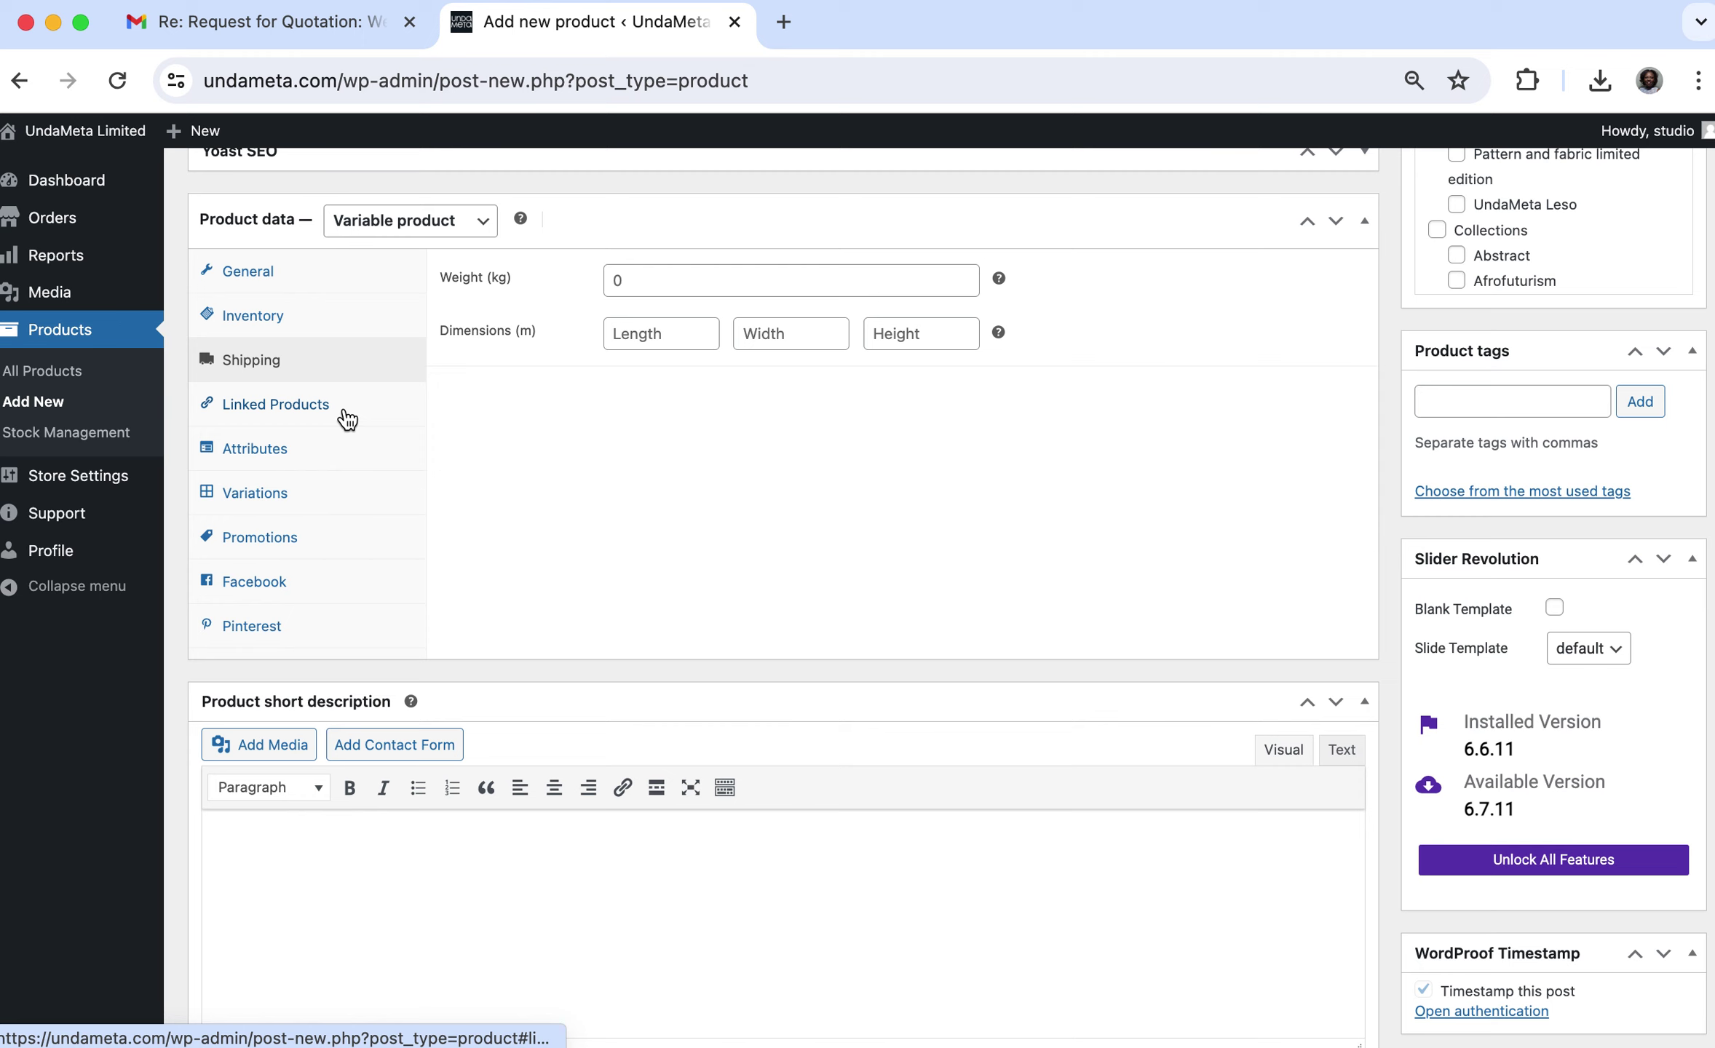
{"action": "left_click", "coordinate": [346, 420]}
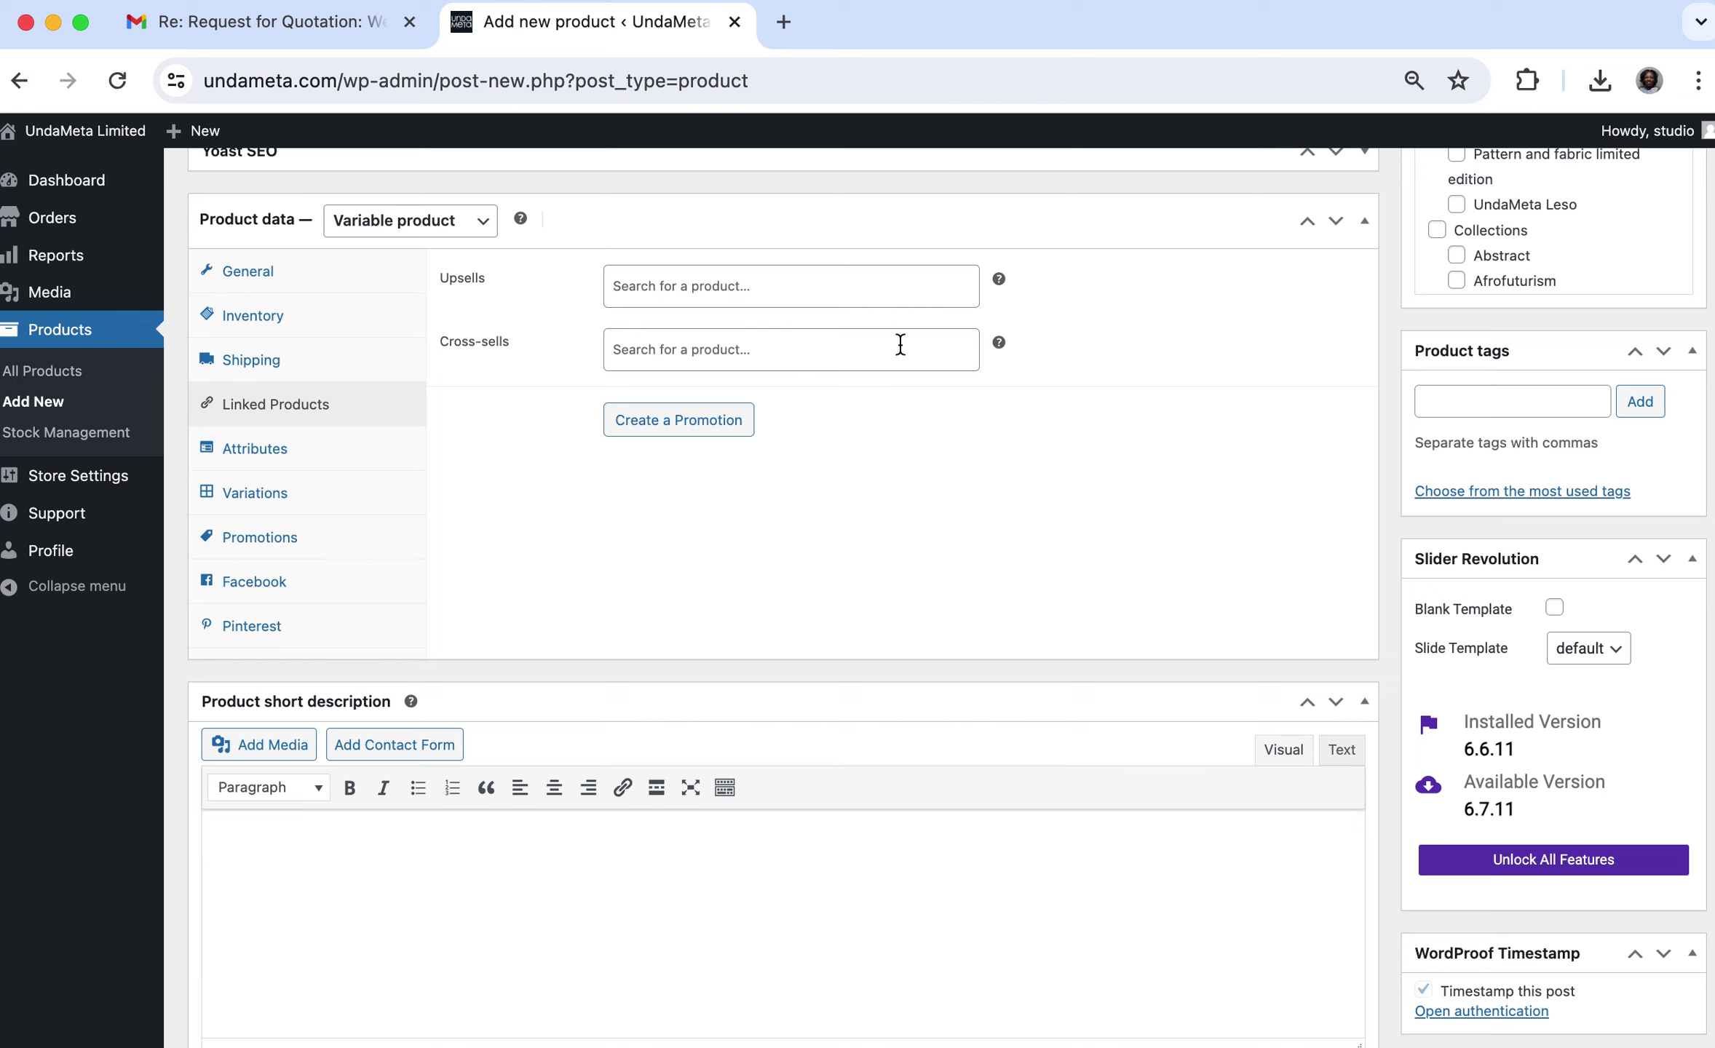
{"action": "left_click", "coordinate": [362, 461]}
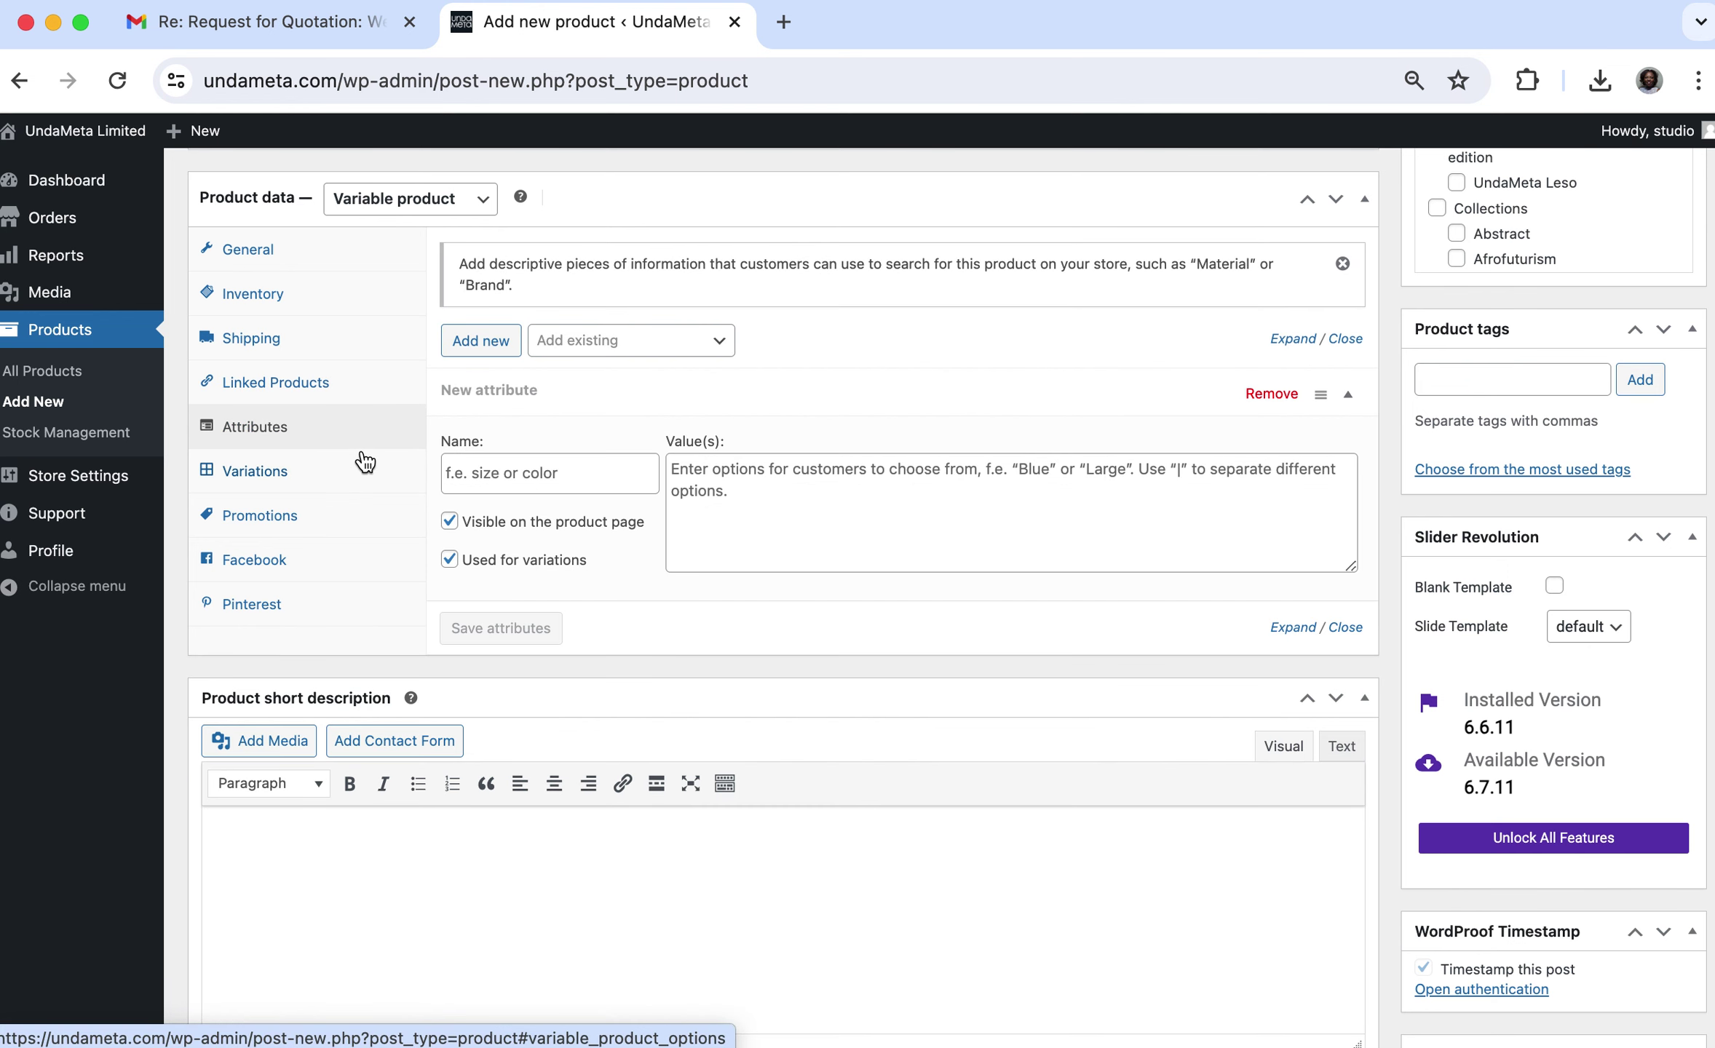
{"action": "left_click", "coordinate": [360, 481]}
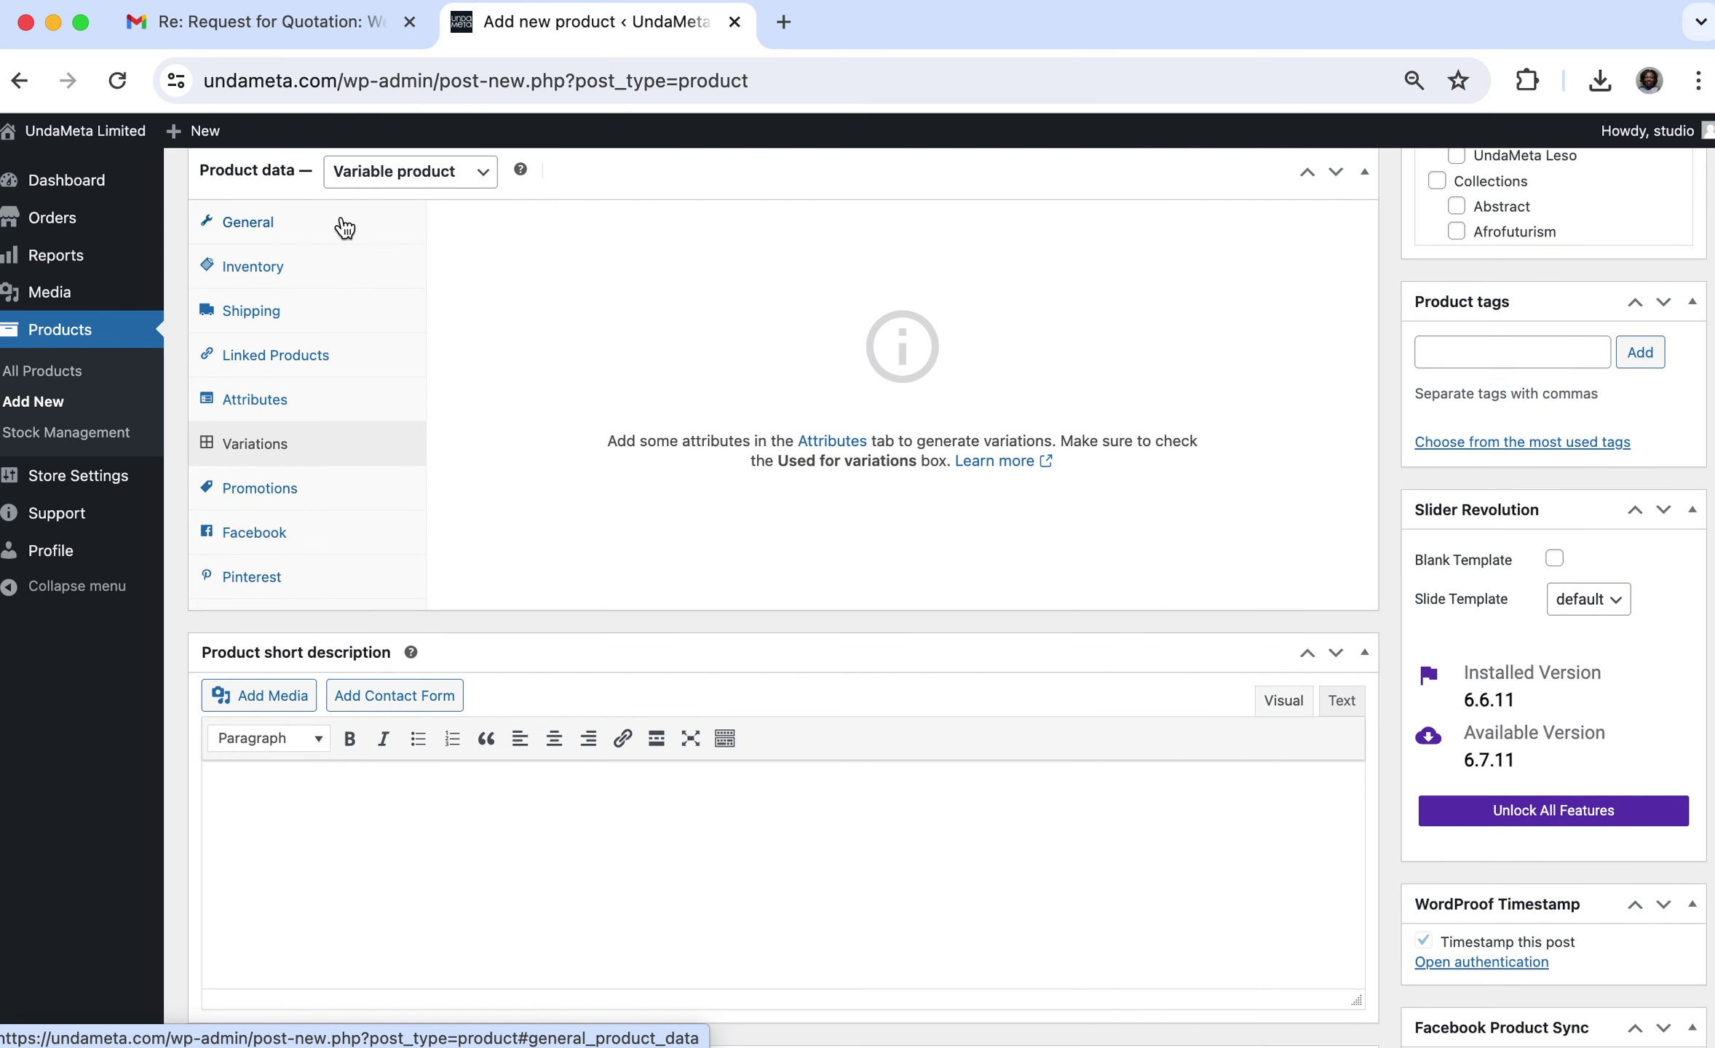
{"action": "scroll", "coordinate": [345, 228], "scroll_direction": "down", "scroll_amount": 8}
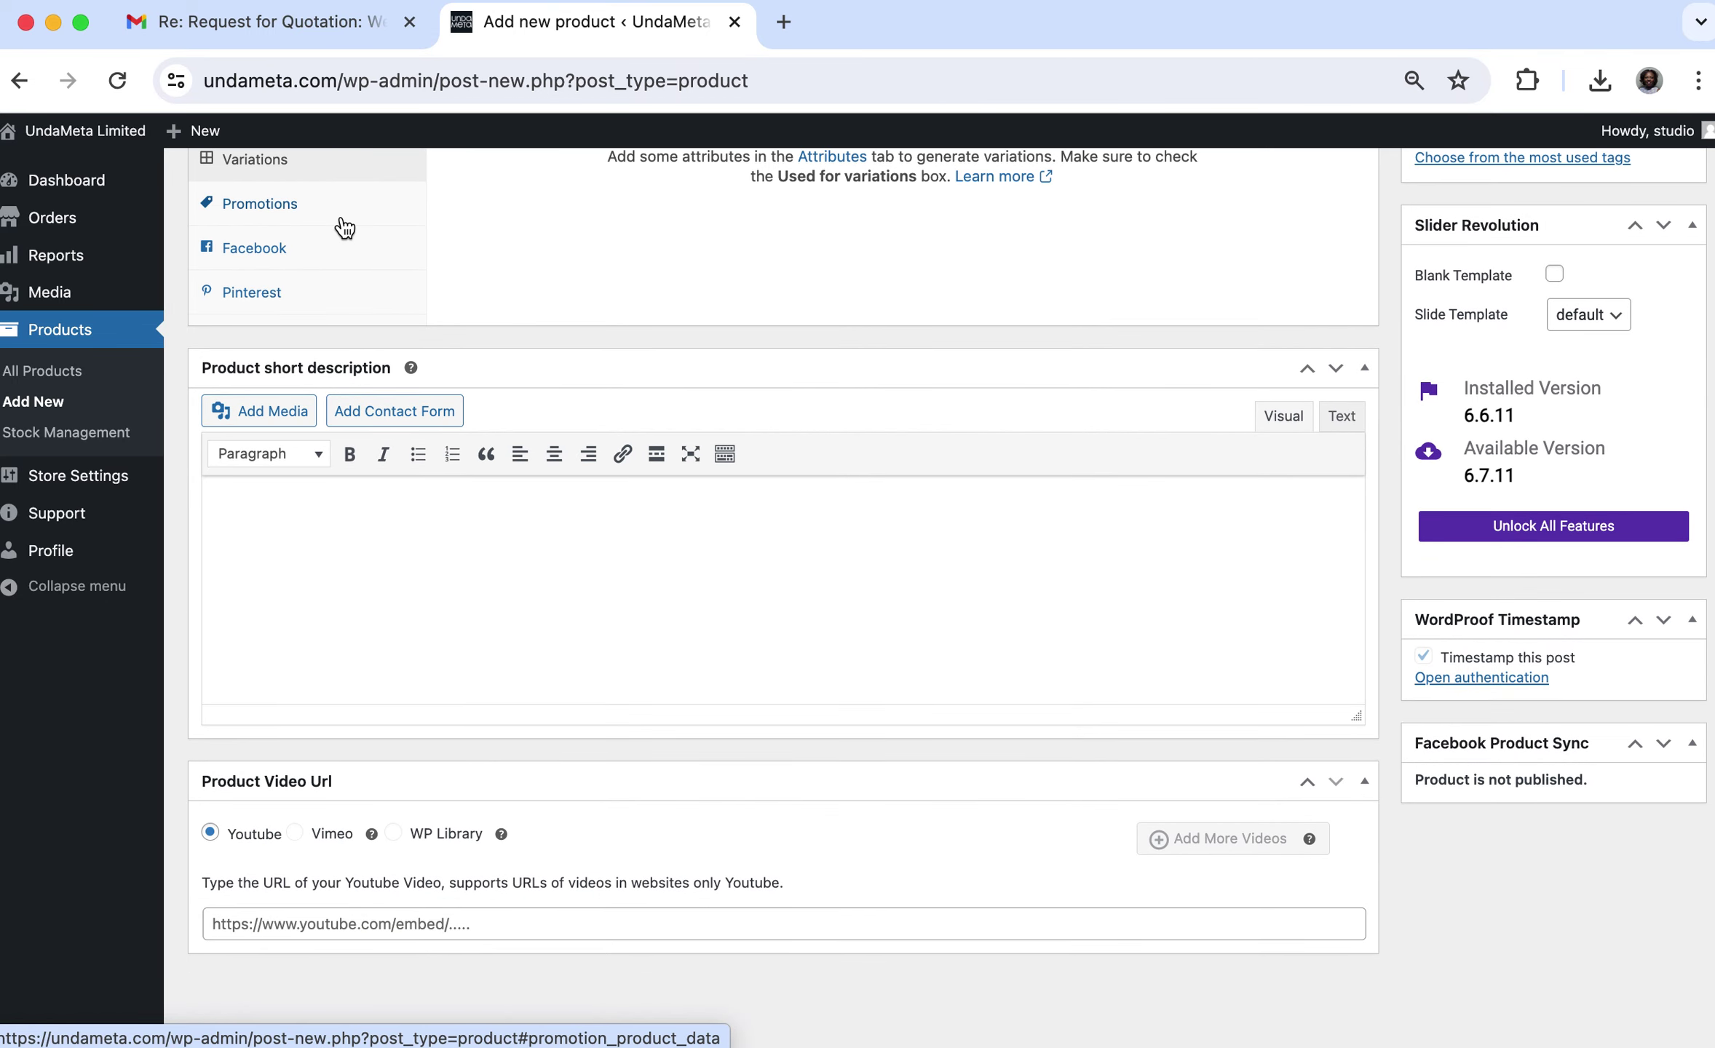
{"action": "scroll", "coordinate": [345, 228], "scroll_direction": "up", "scroll_amount": 1}
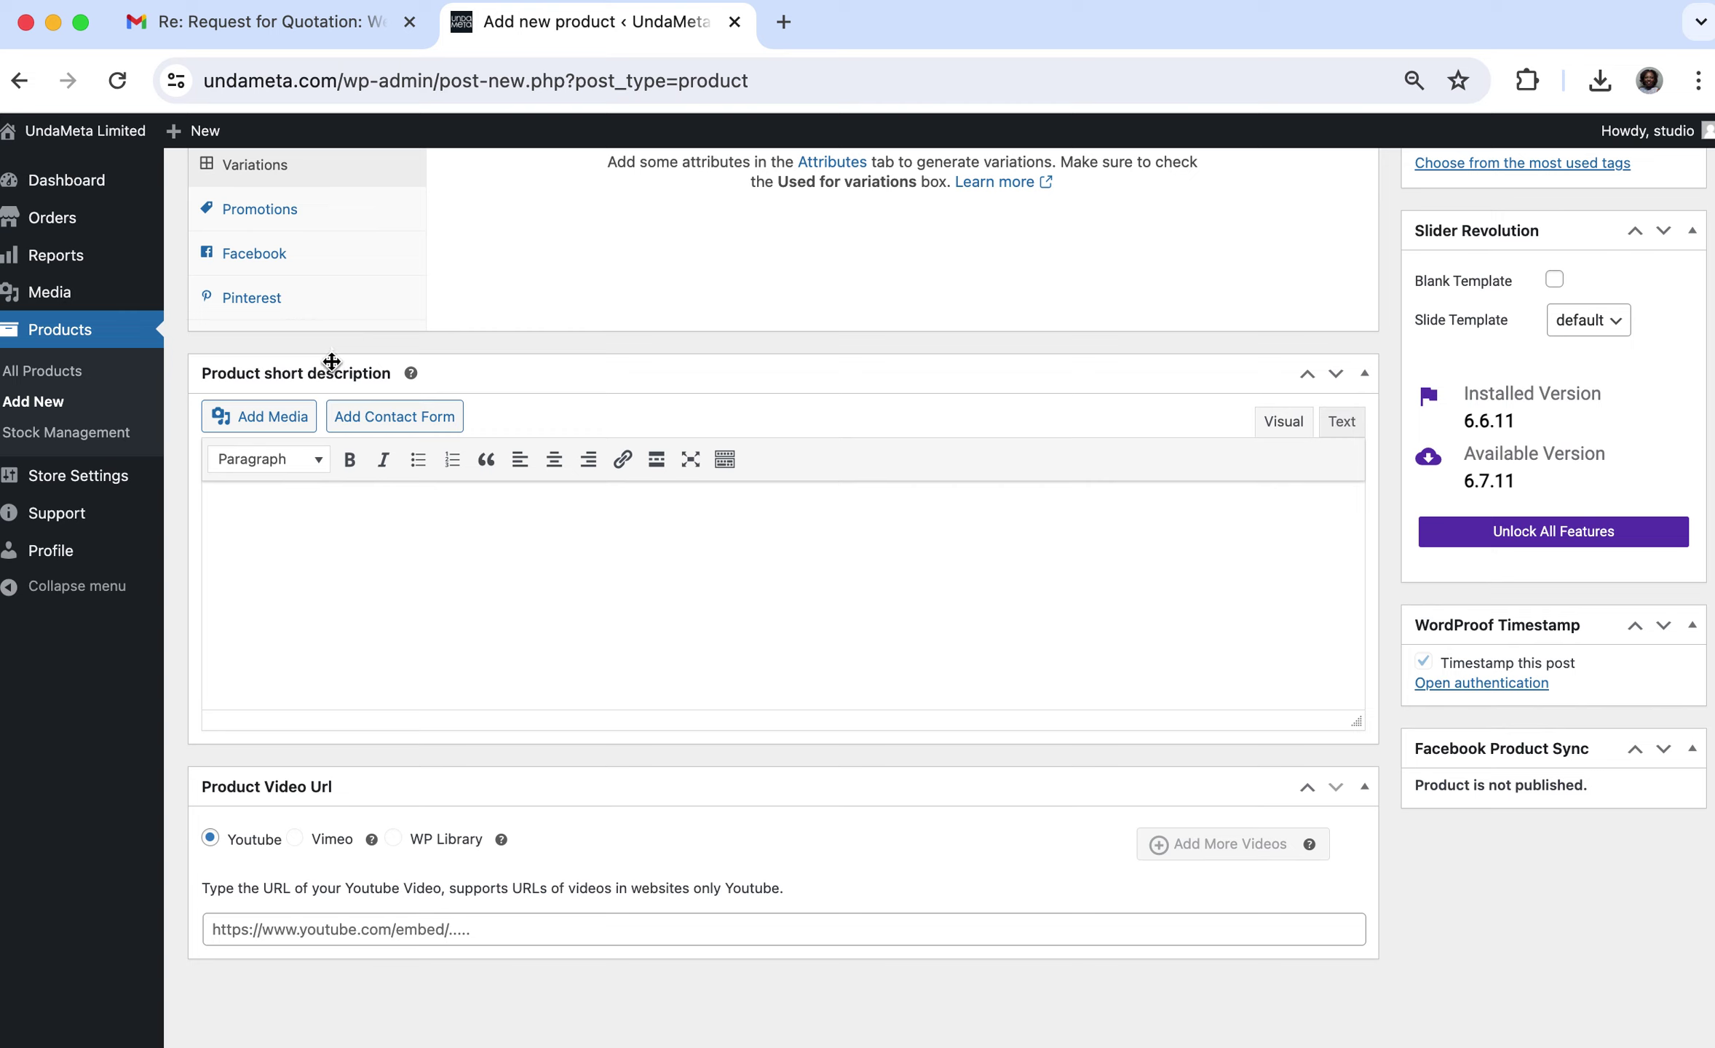
Fill in the product short description introducing Schinus in Rusty colour way by Nanjala Design, ending with its availability in Rusty and Cherry color combinations.
{"action": "left_click", "coordinate": [262, 530]}
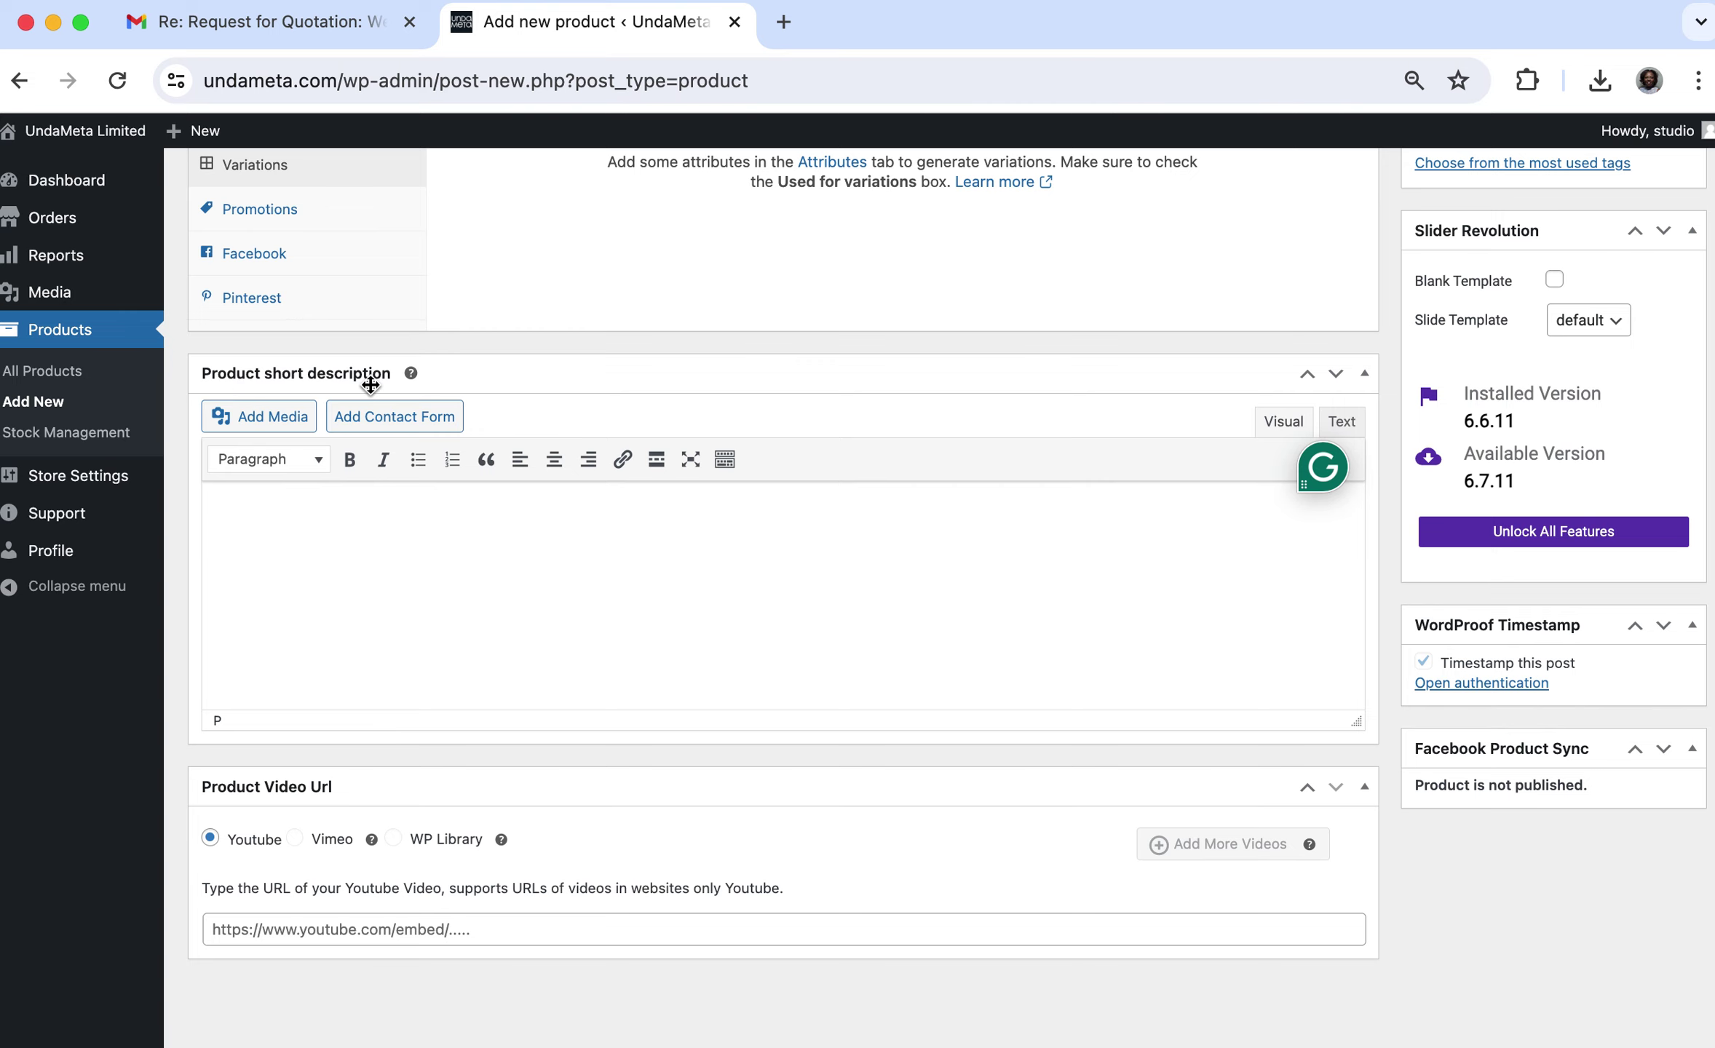
{"action": "scroll", "coordinate": [375, 389], "scroll_direction": "up", "scroll_amount": 6}
{"action": "scroll", "coordinate": [374, 391], "scroll_direction": "up", "scroll_amount": 7}
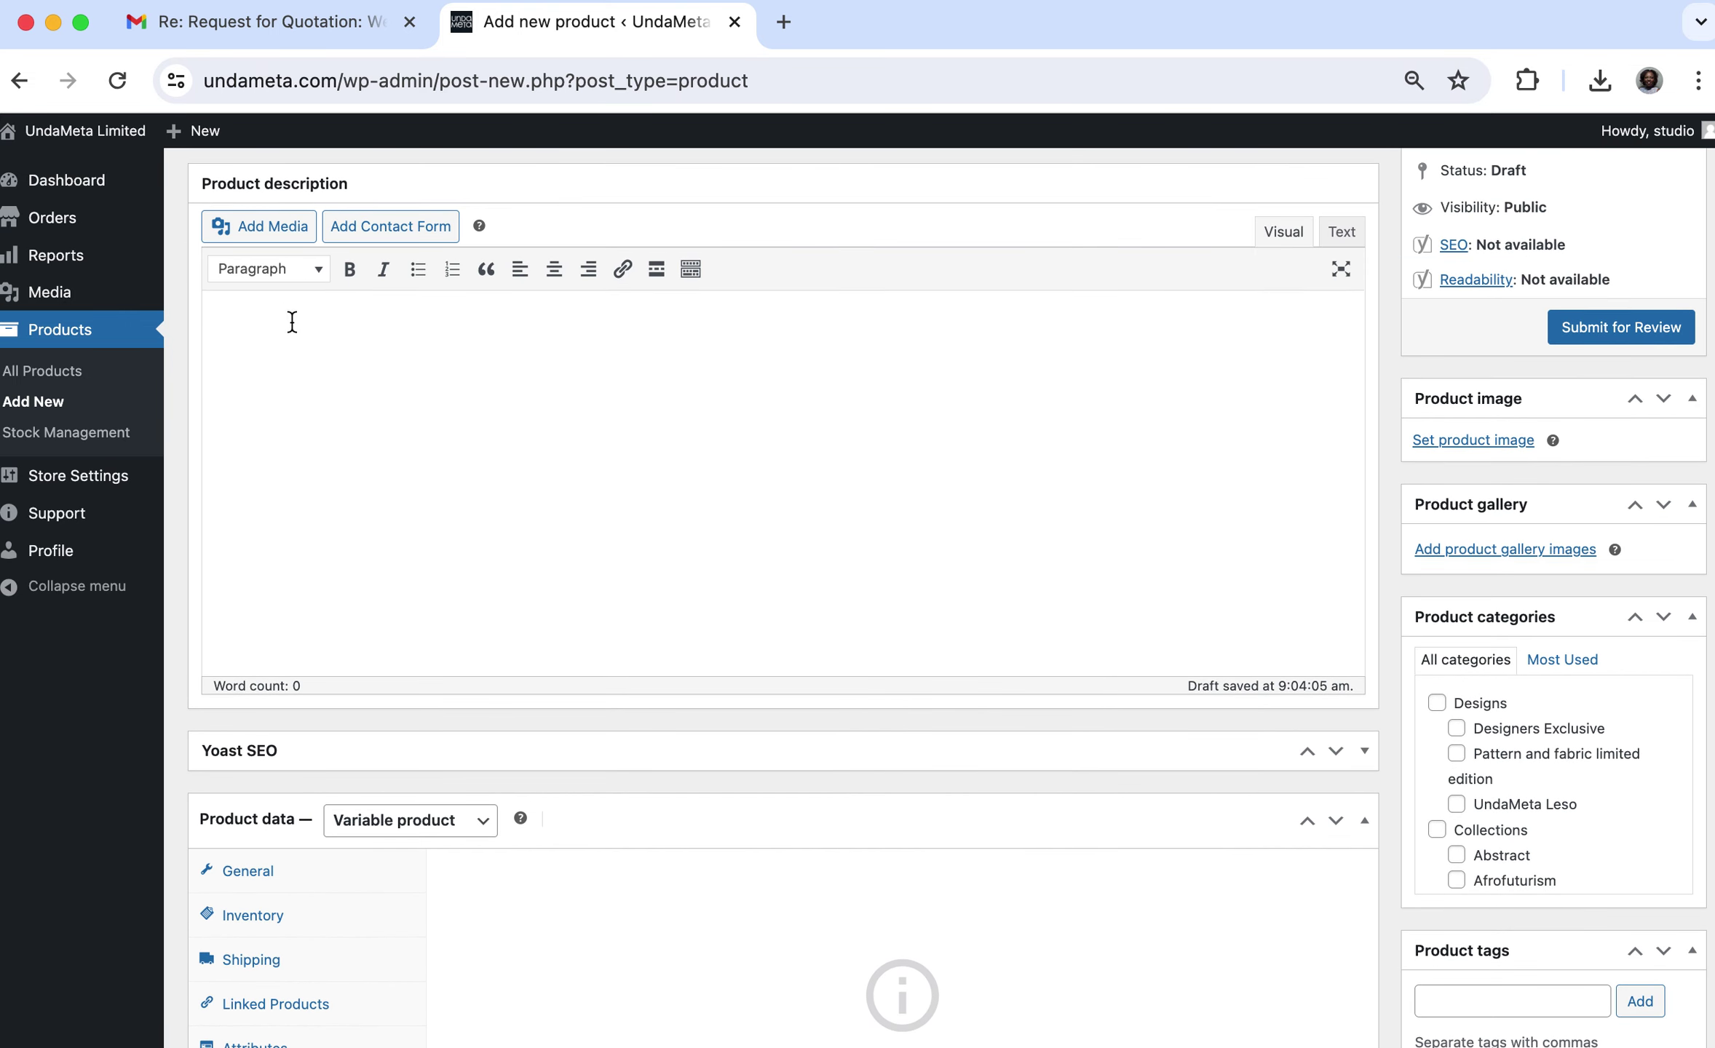
{"action": "scroll", "coordinate": [339, 386], "scroll_direction": "down", "scroll_amount": 6}
{"action": "scroll", "coordinate": [339, 386], "scroll_direction": "down", "scroll_amount": 6}
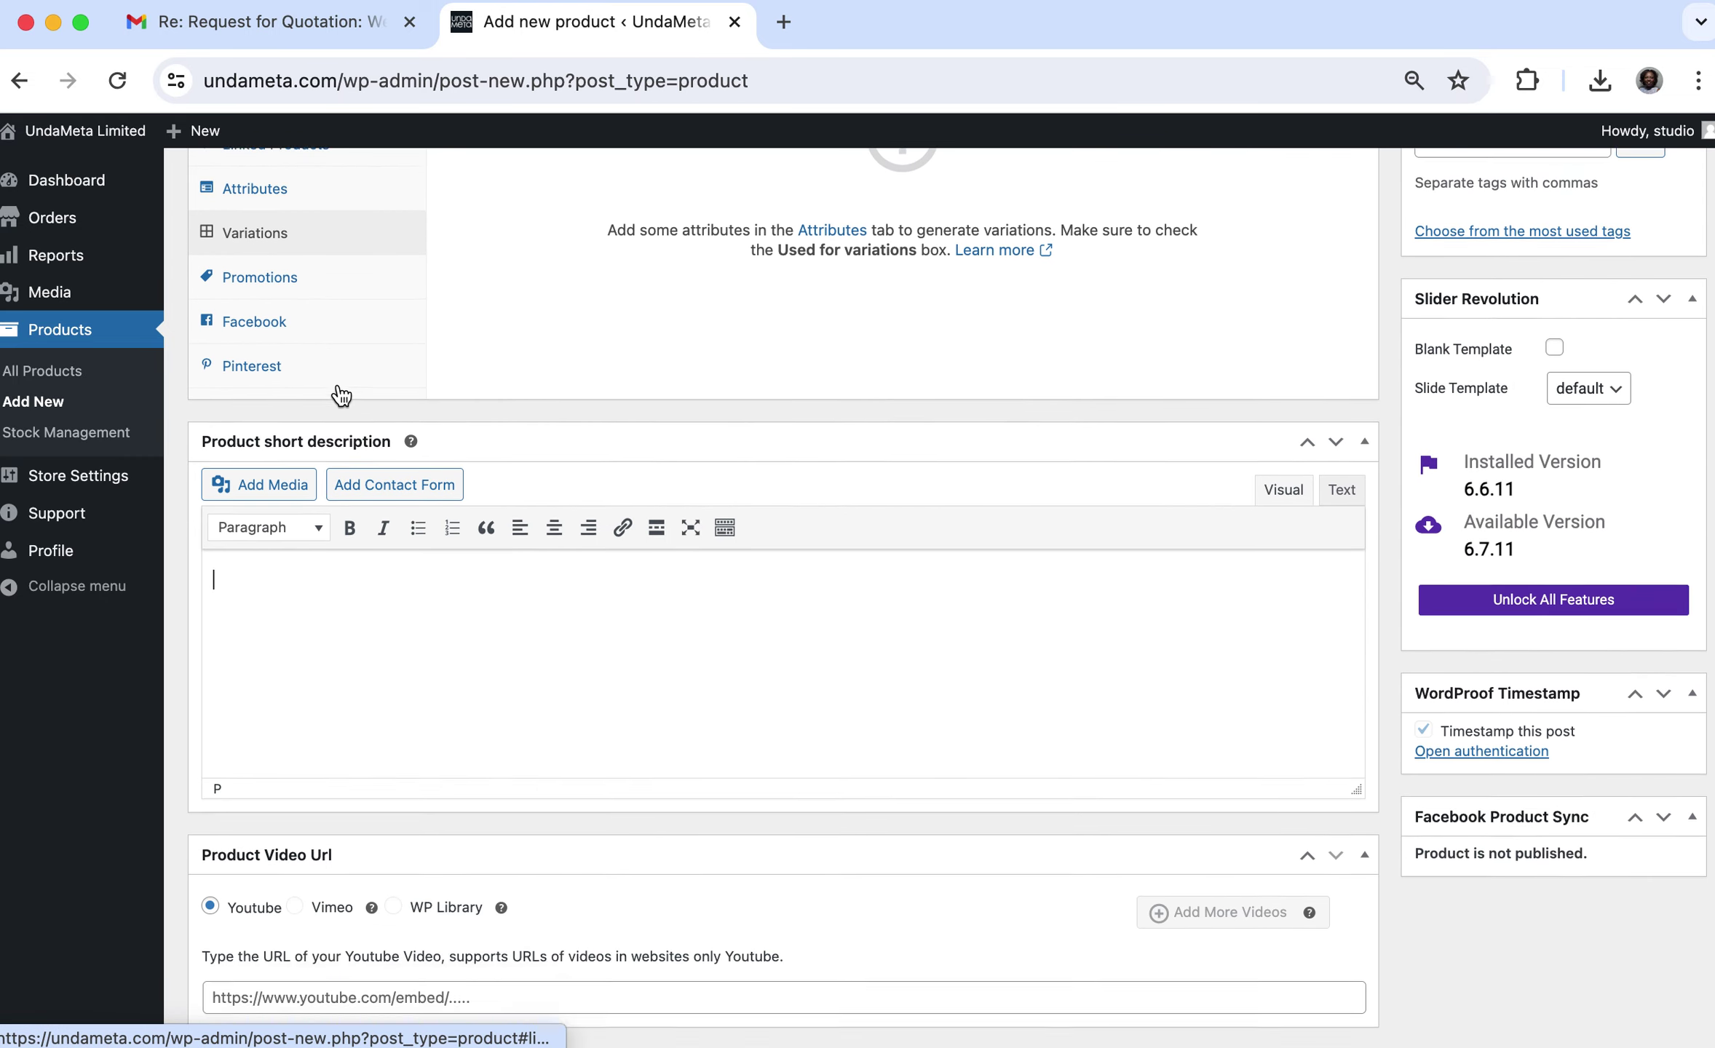
{"action": "left_click", "coordinate": [270, 557]}
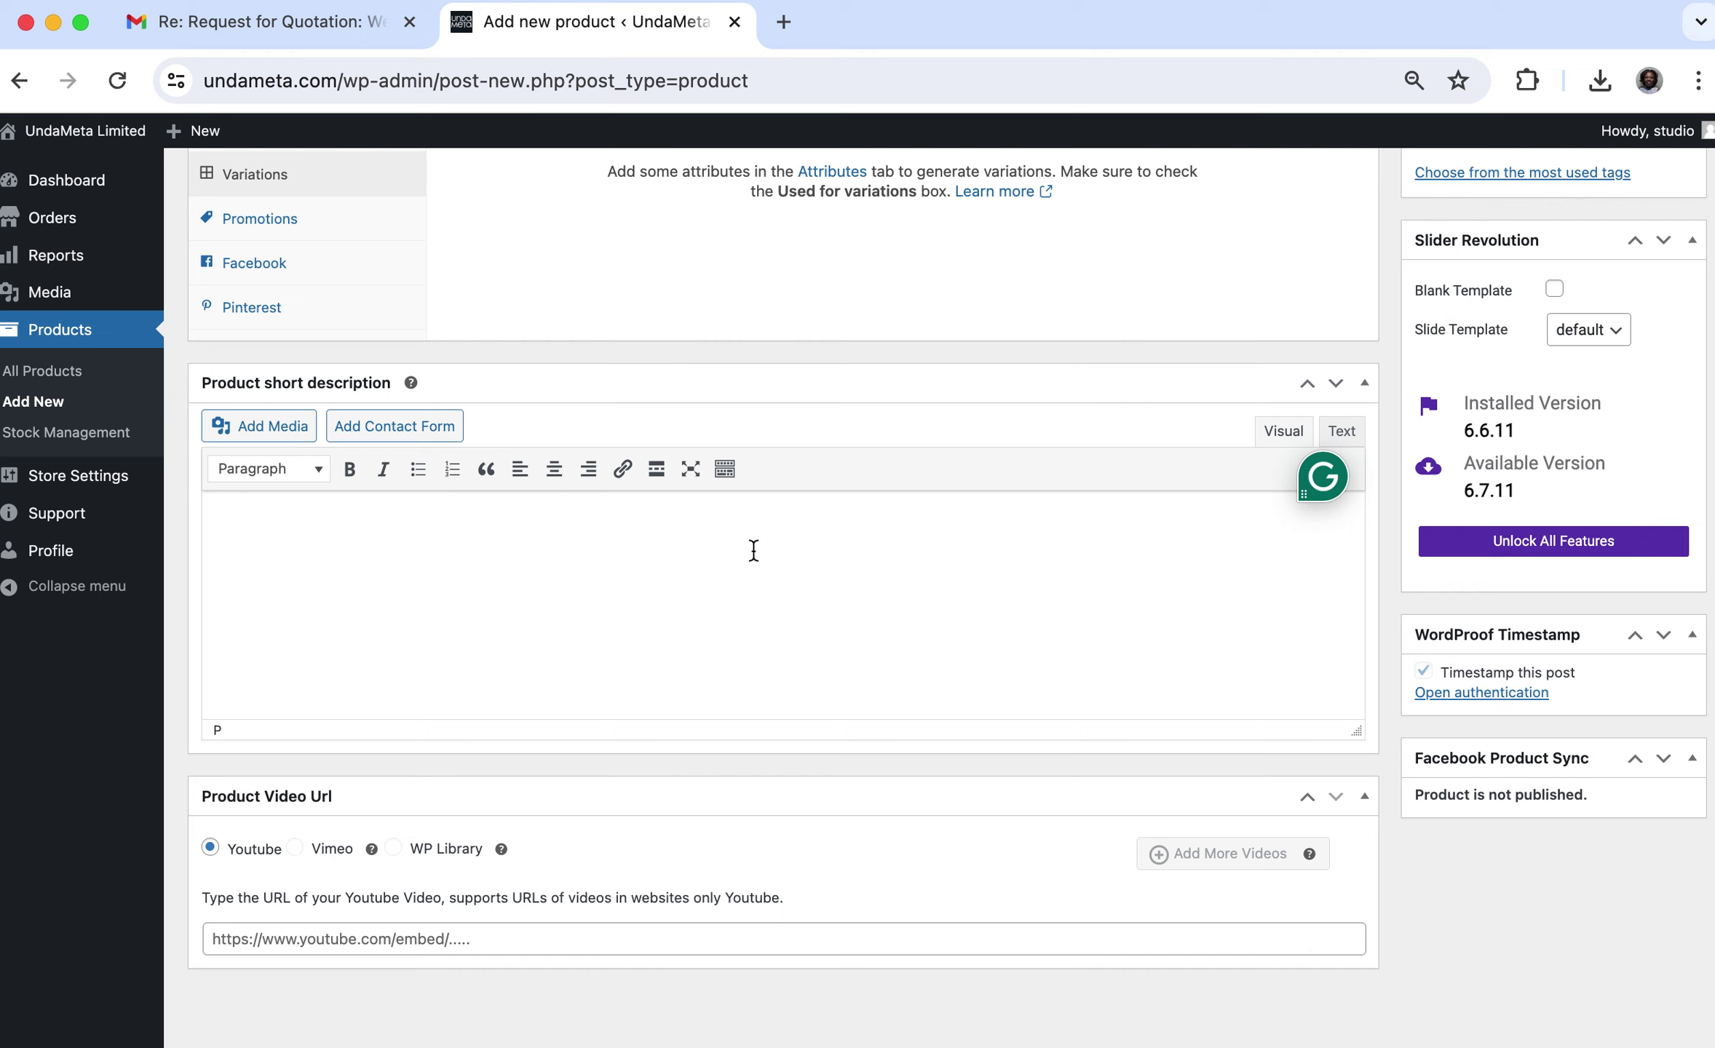
{"action": "left_click", "coordinate": [397, 564]}
{"action": "type", "text": "Introducing the Schinus in Rusty colour way, an exquisite creation by Nanjala Design. This intricate outline pattern showcases the delicate beauty of Schinus genus flowers, rendered in a striking midnight blue and tan brown colorway. The rich, bold tones emphasize the natural vivid red, adding a touch of elegance and intrigue to your decor. Available in Rusty and Cherry color combinations."}
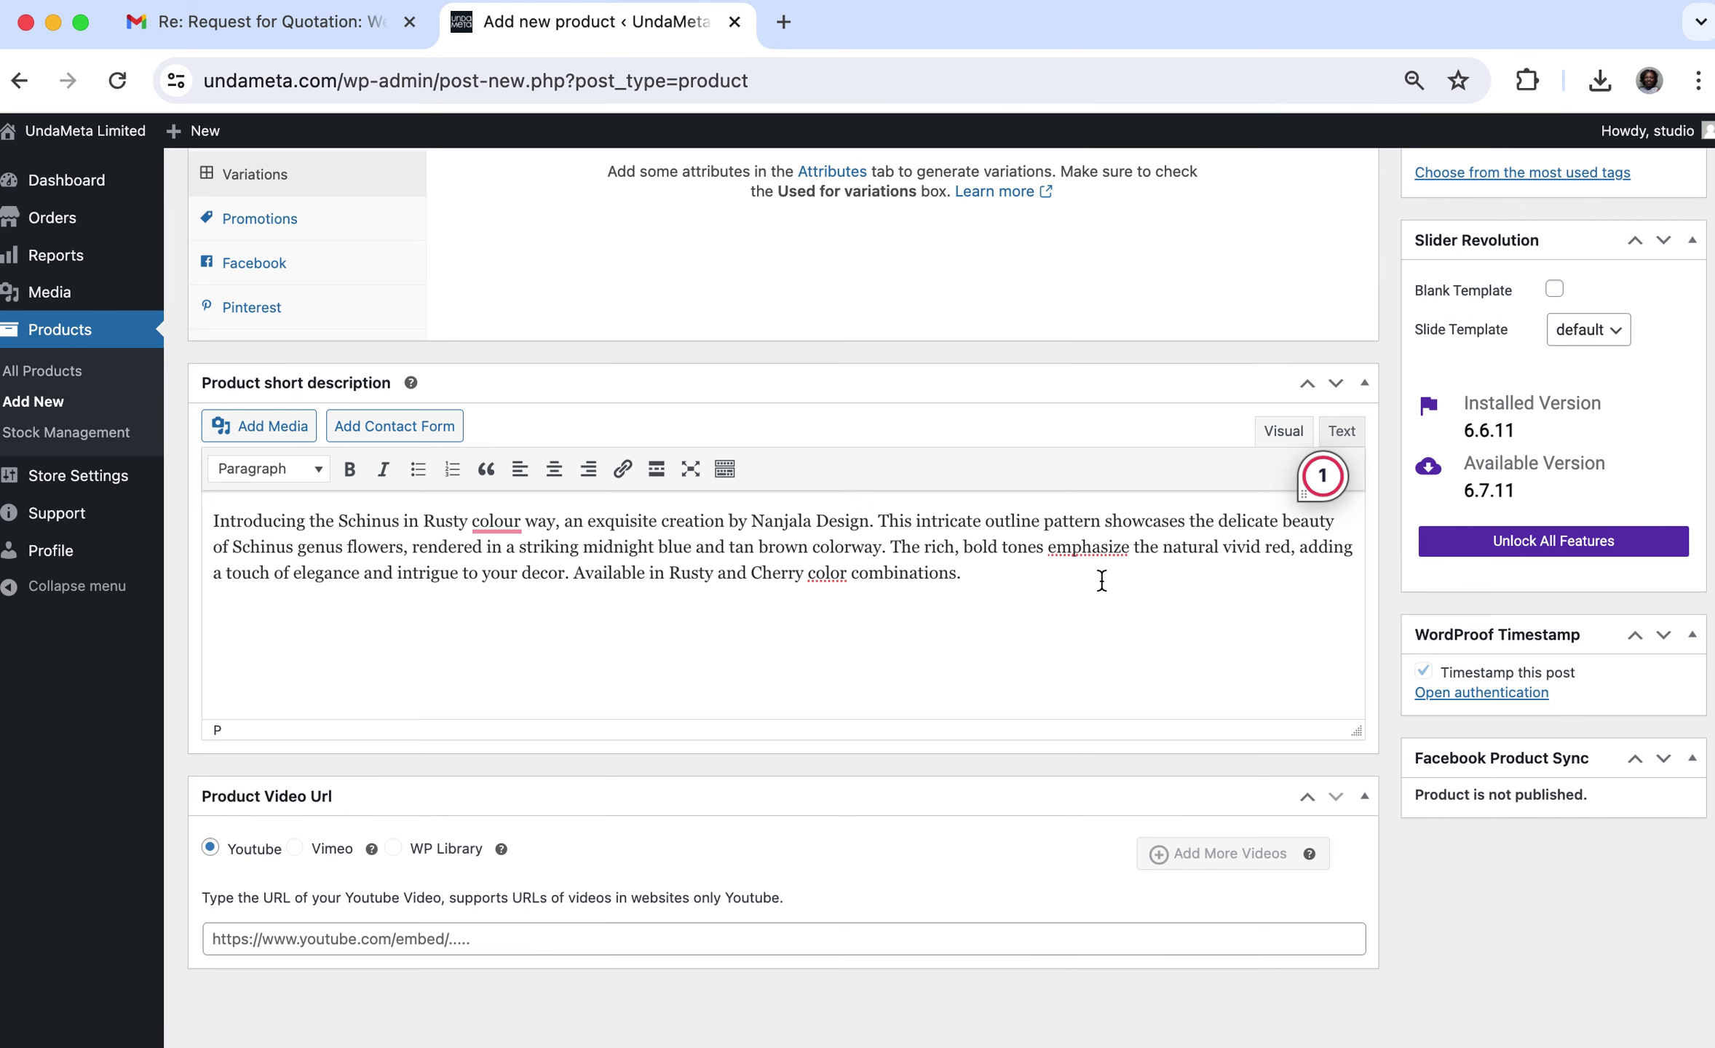
{"action": "scroll", "coordinate": [1101, 580], "scroll_direction": "down", "scroll_amount": 1}
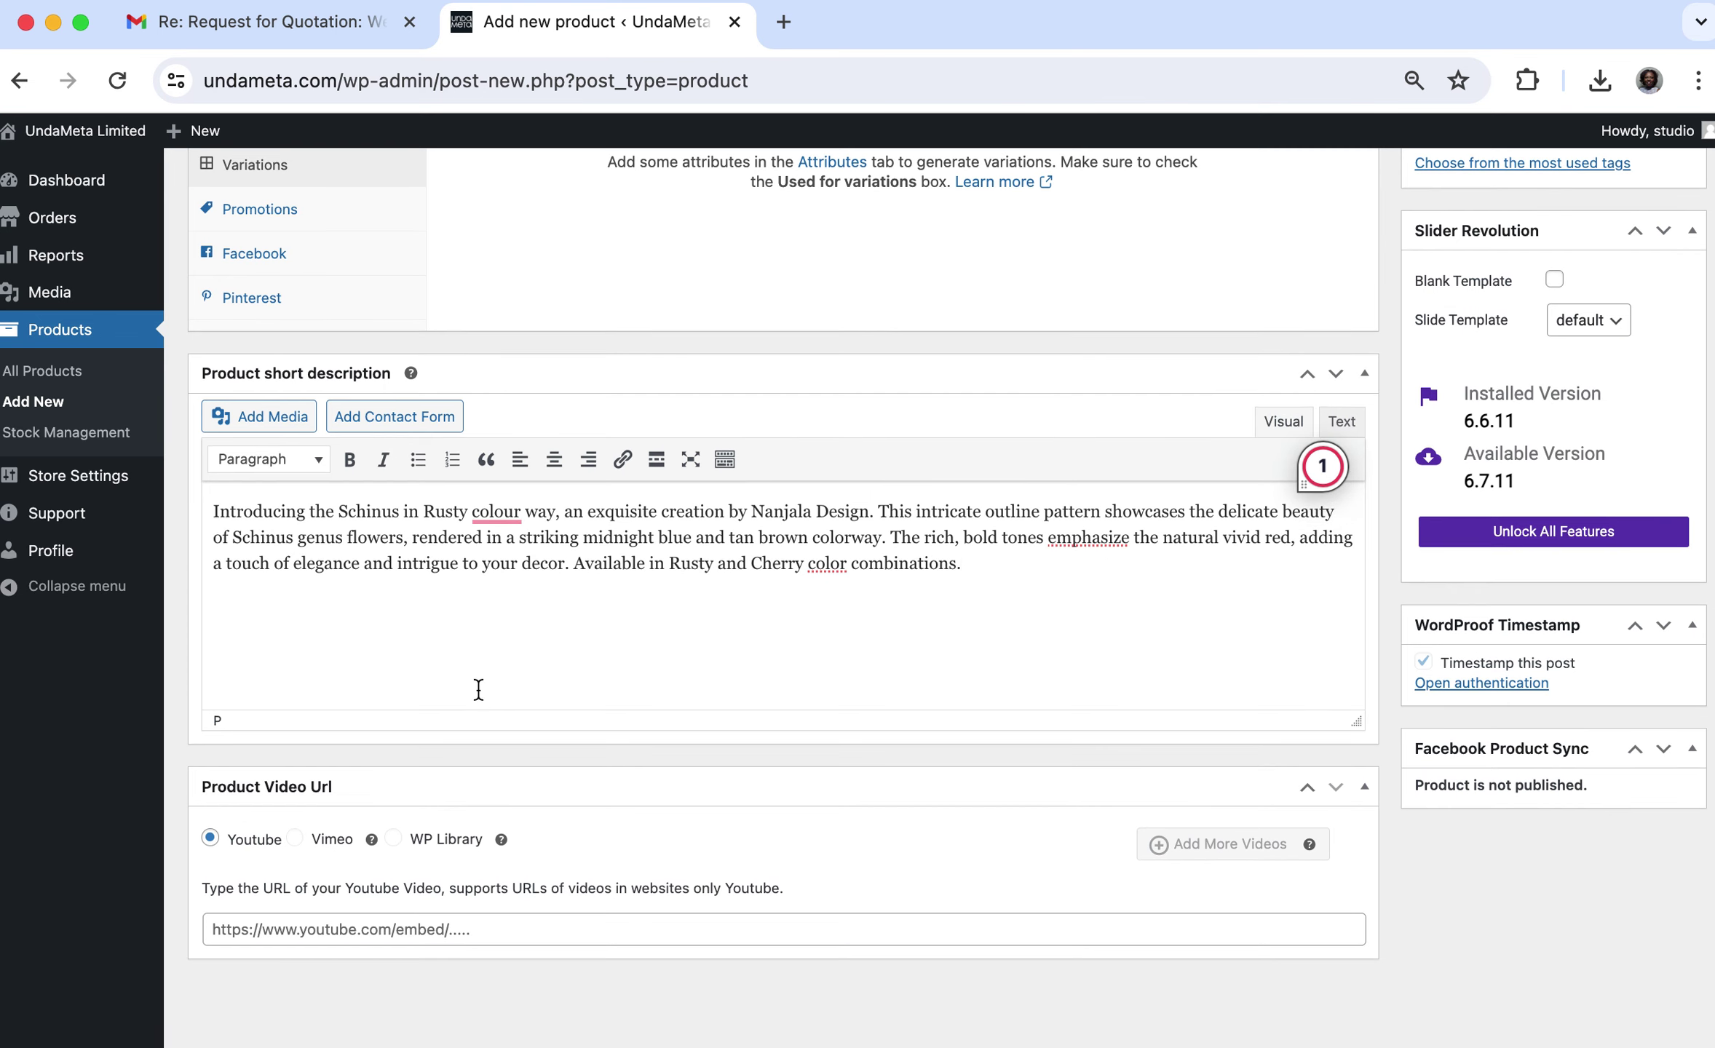
Open the online photo cropping site croppola.com in a new browser tab.
{"action": "scroll", "coordinate": [475, 674], "scroll_direction": "up", "scroll_amount": 5}
{"action": "scroll", "coordinate": [474, 670], "scroll_direction": "up", "scroll_amount": 6}
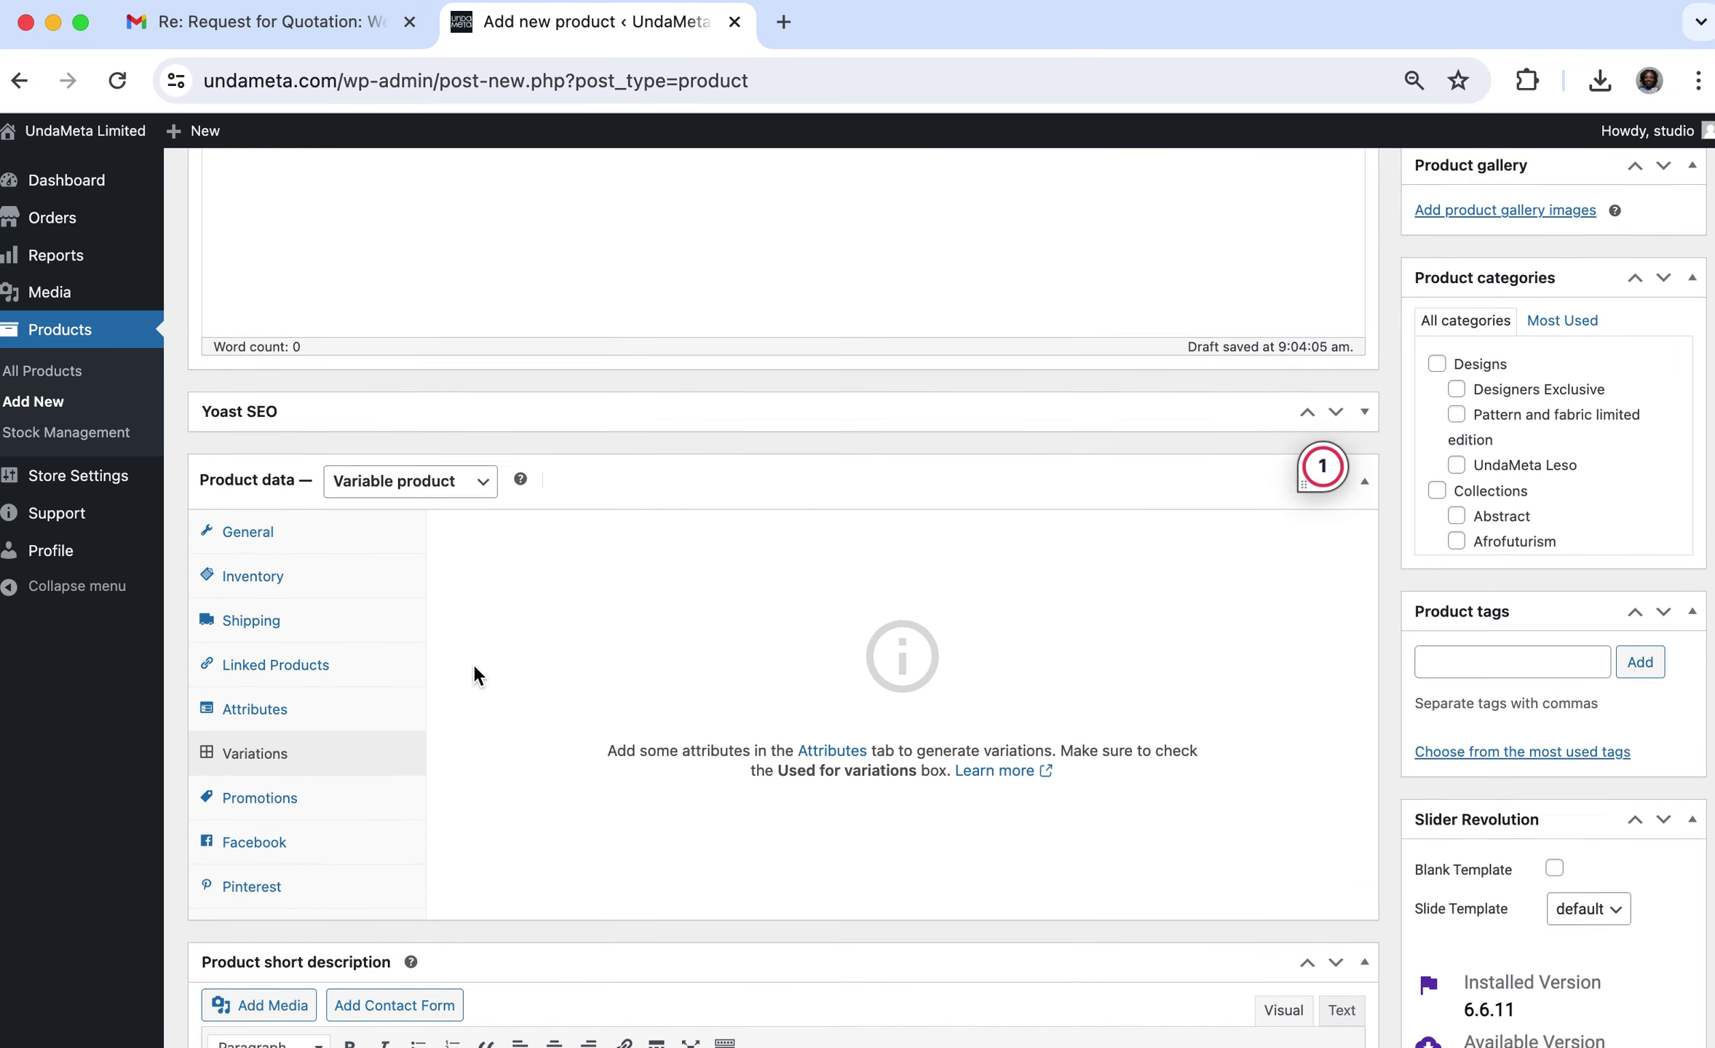
{"action": "scroll", "coordinate": [474, 673], "scroll_direction": "up", "scroll_amount": 2}
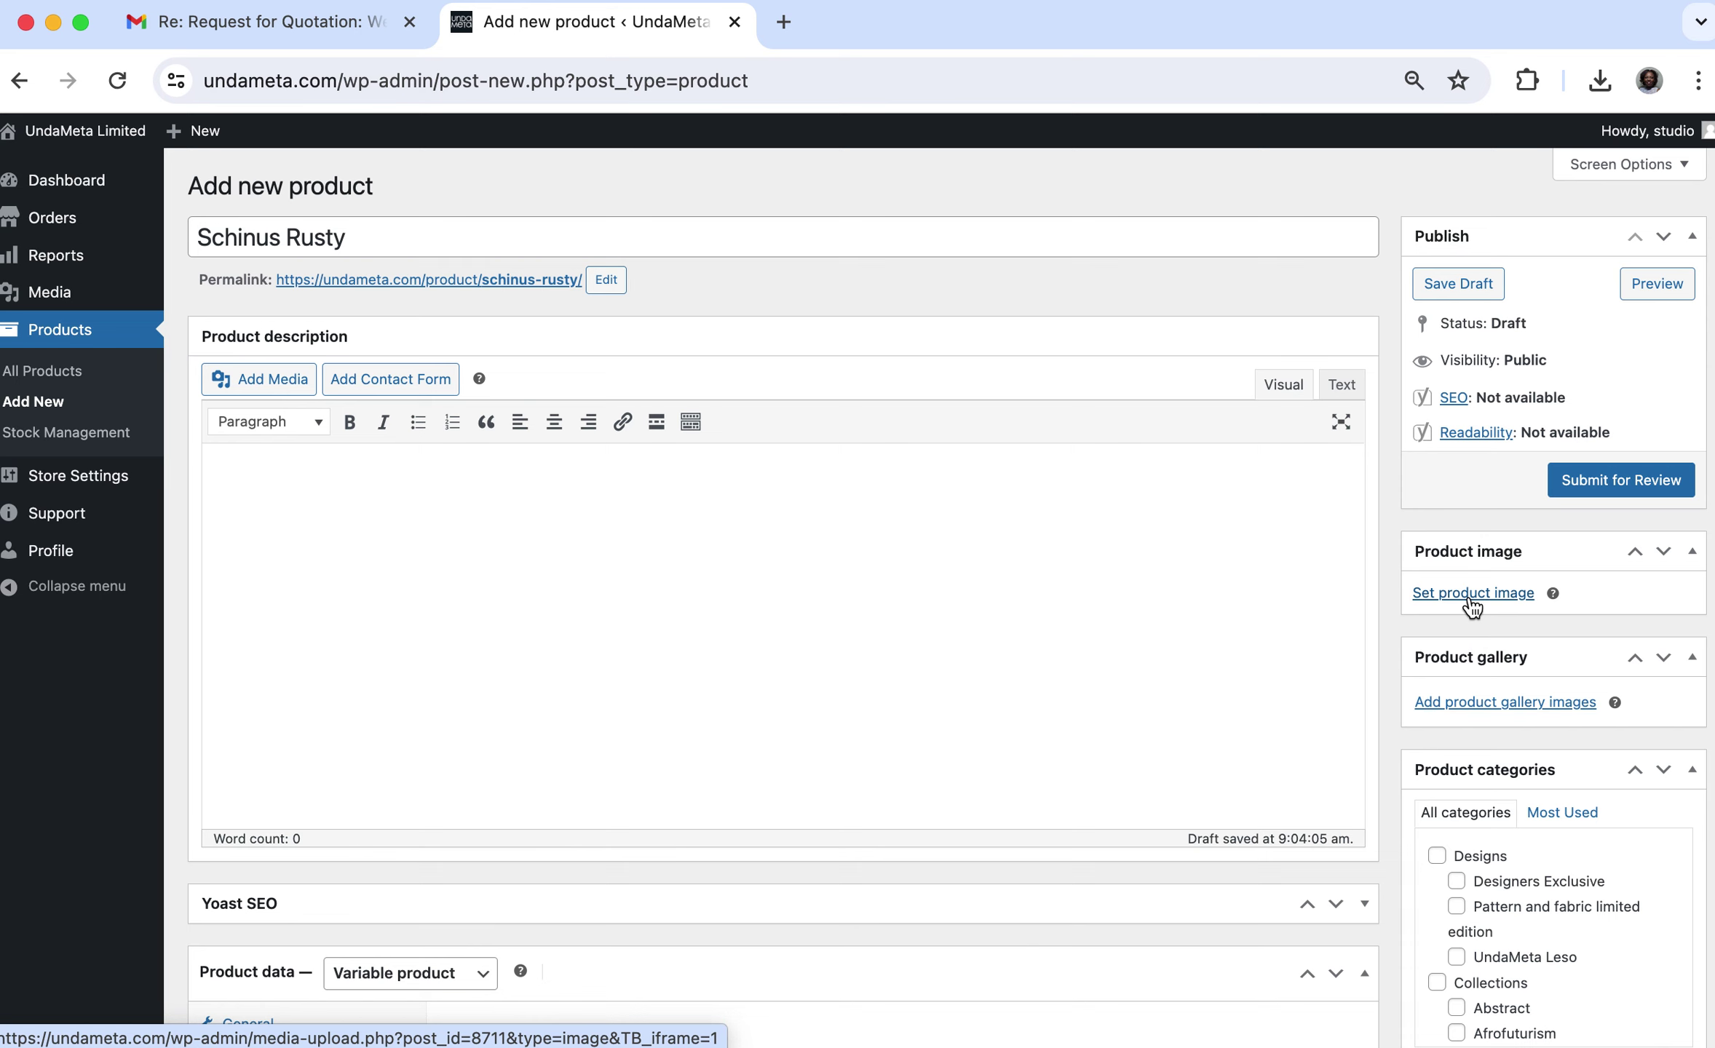
{"action": "key", "text": "super+t"}
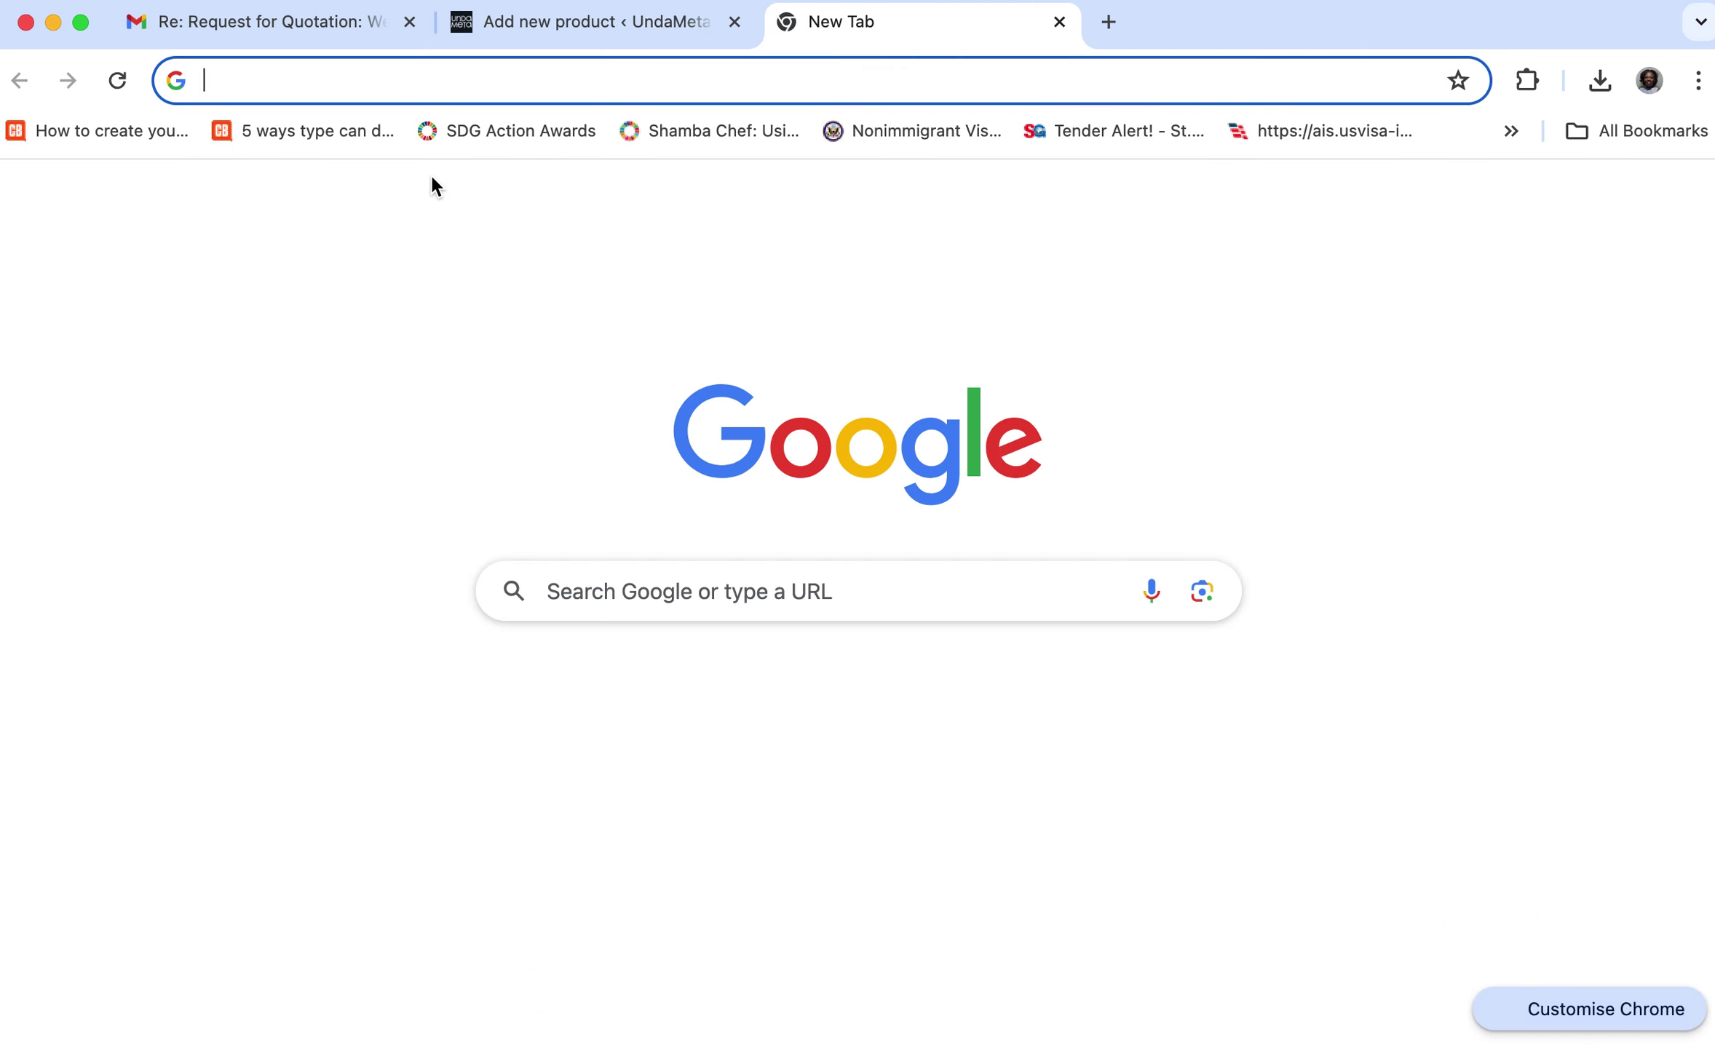
{"action": "type", "text": "croppola.com"}
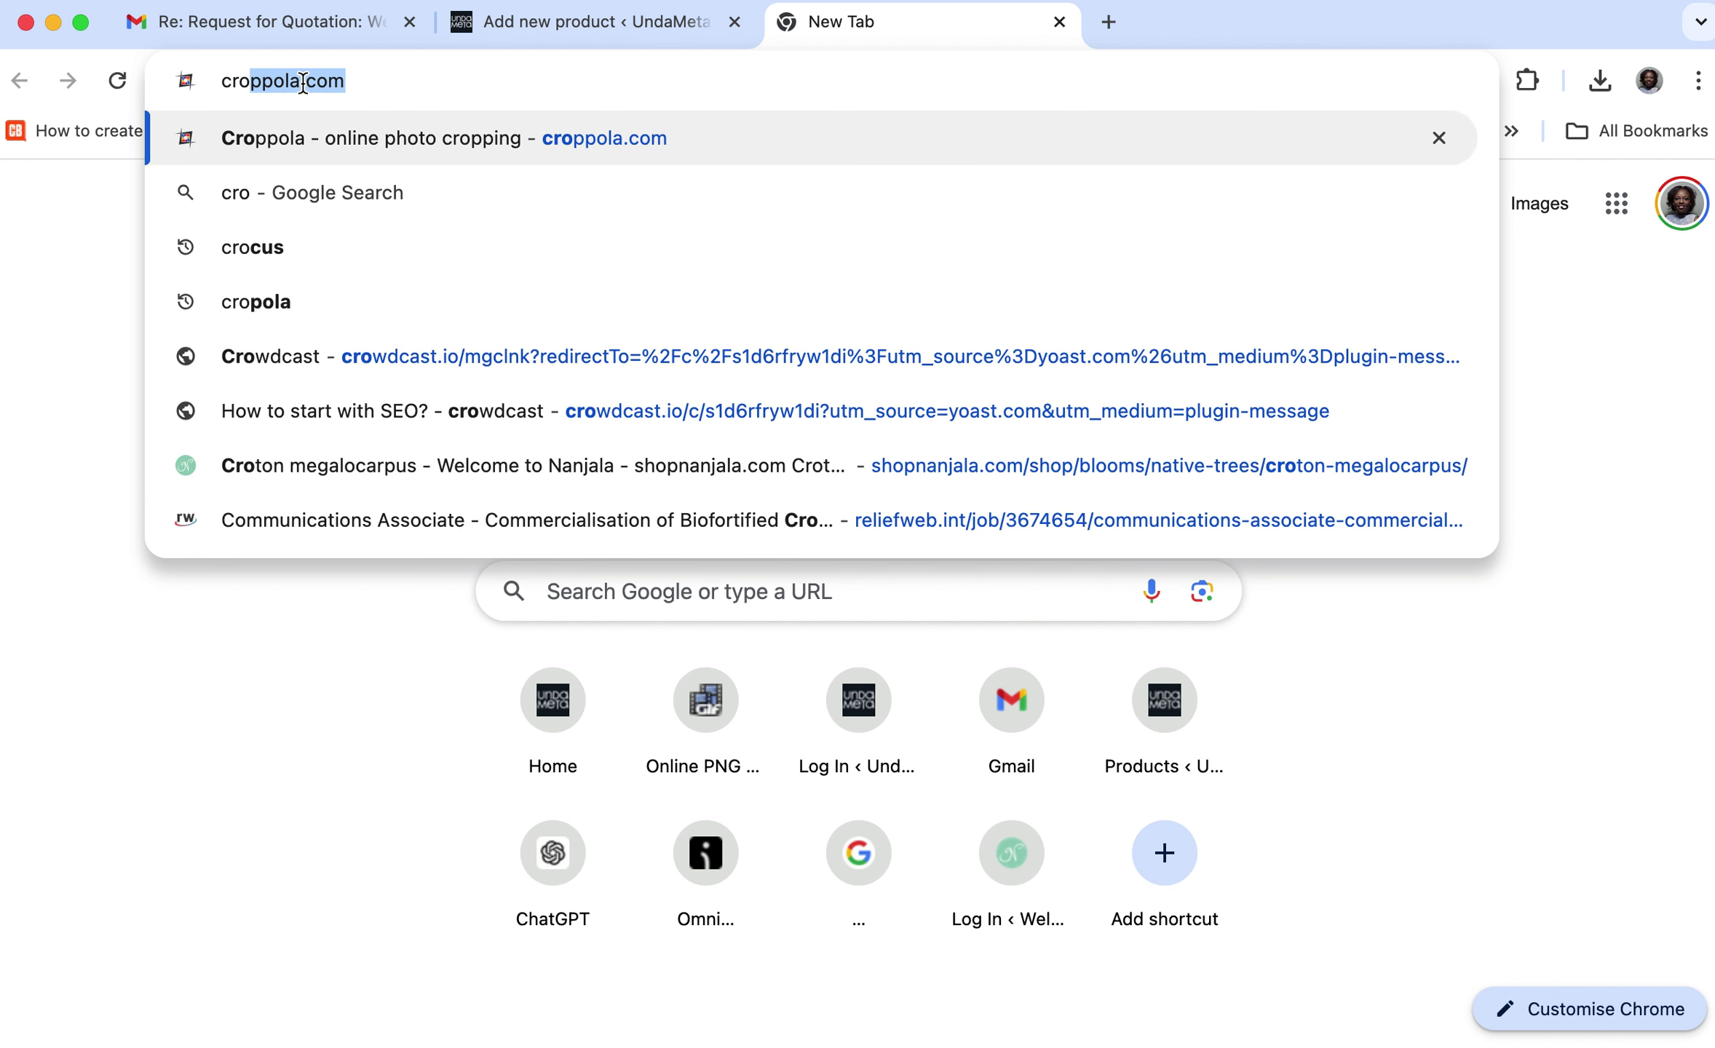
{"action": "key", "text": "Return"}
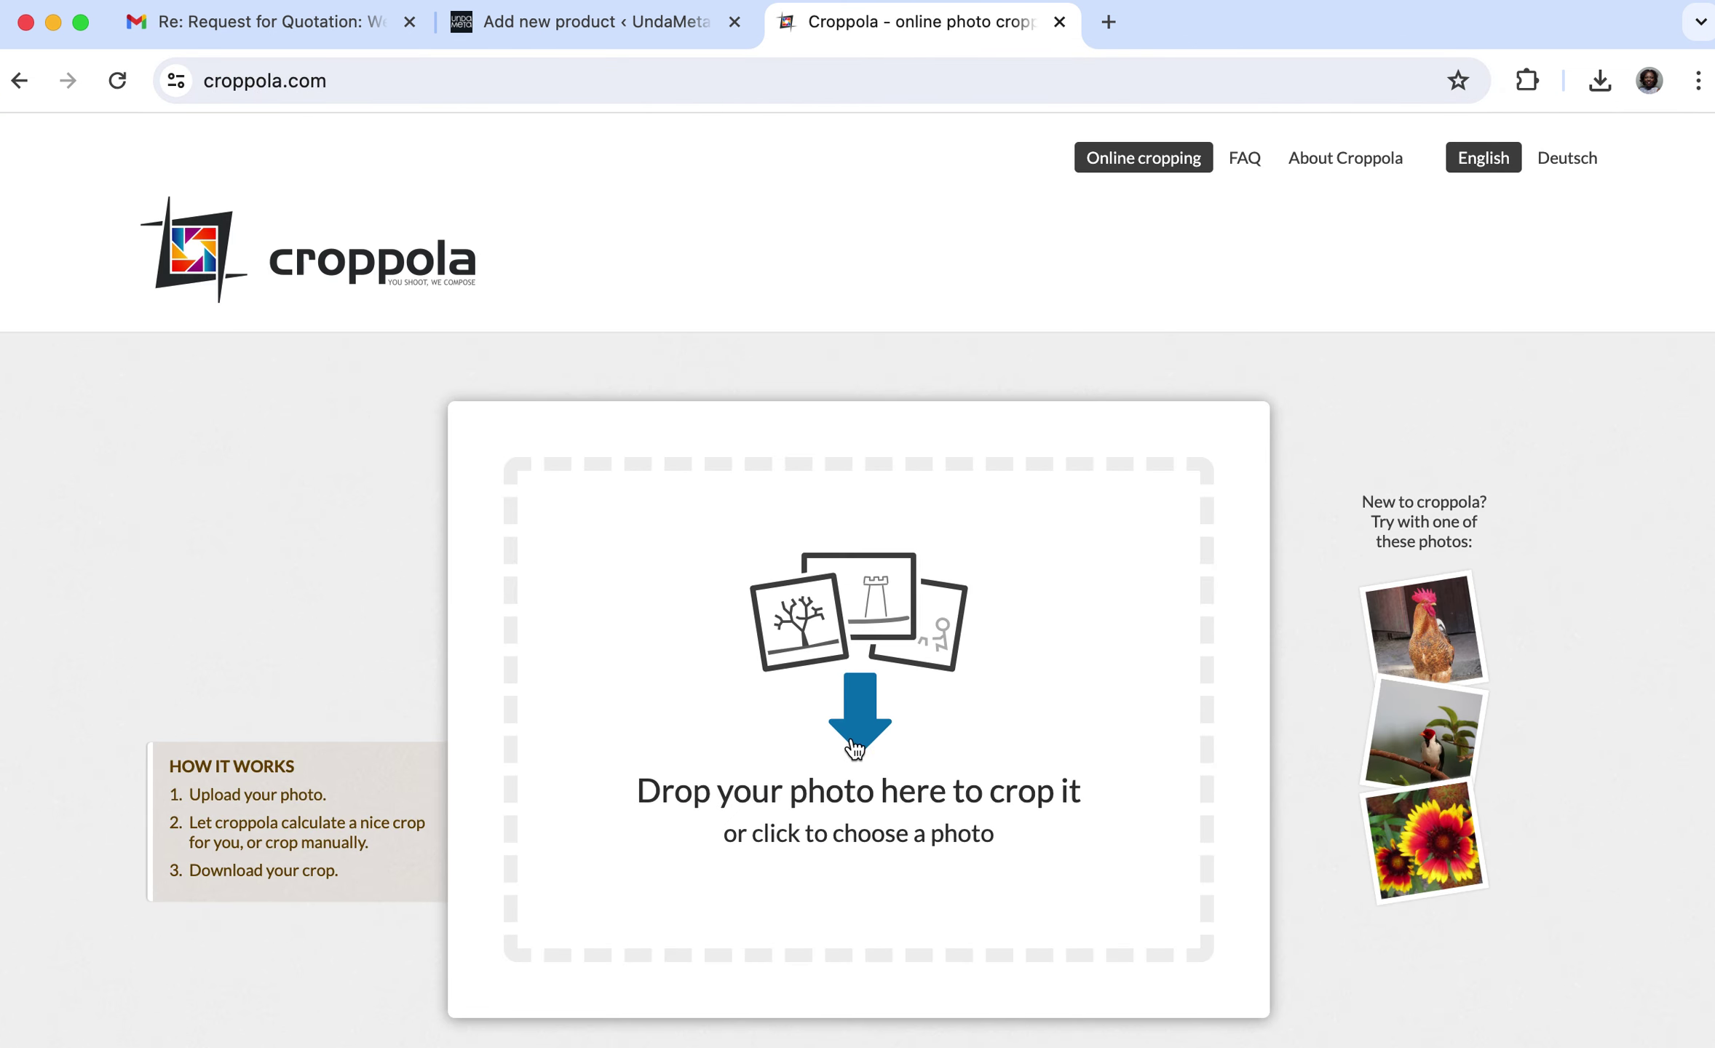
Load Schinus-Rusty_by-Nanjala_30-x-20cm.png from the desktop folder Shinus Pattern into the photo cropper.
{"action": "scroll", "coordinate": [859, 740], "scroll_direction": "down", "scroll_amount": 3}
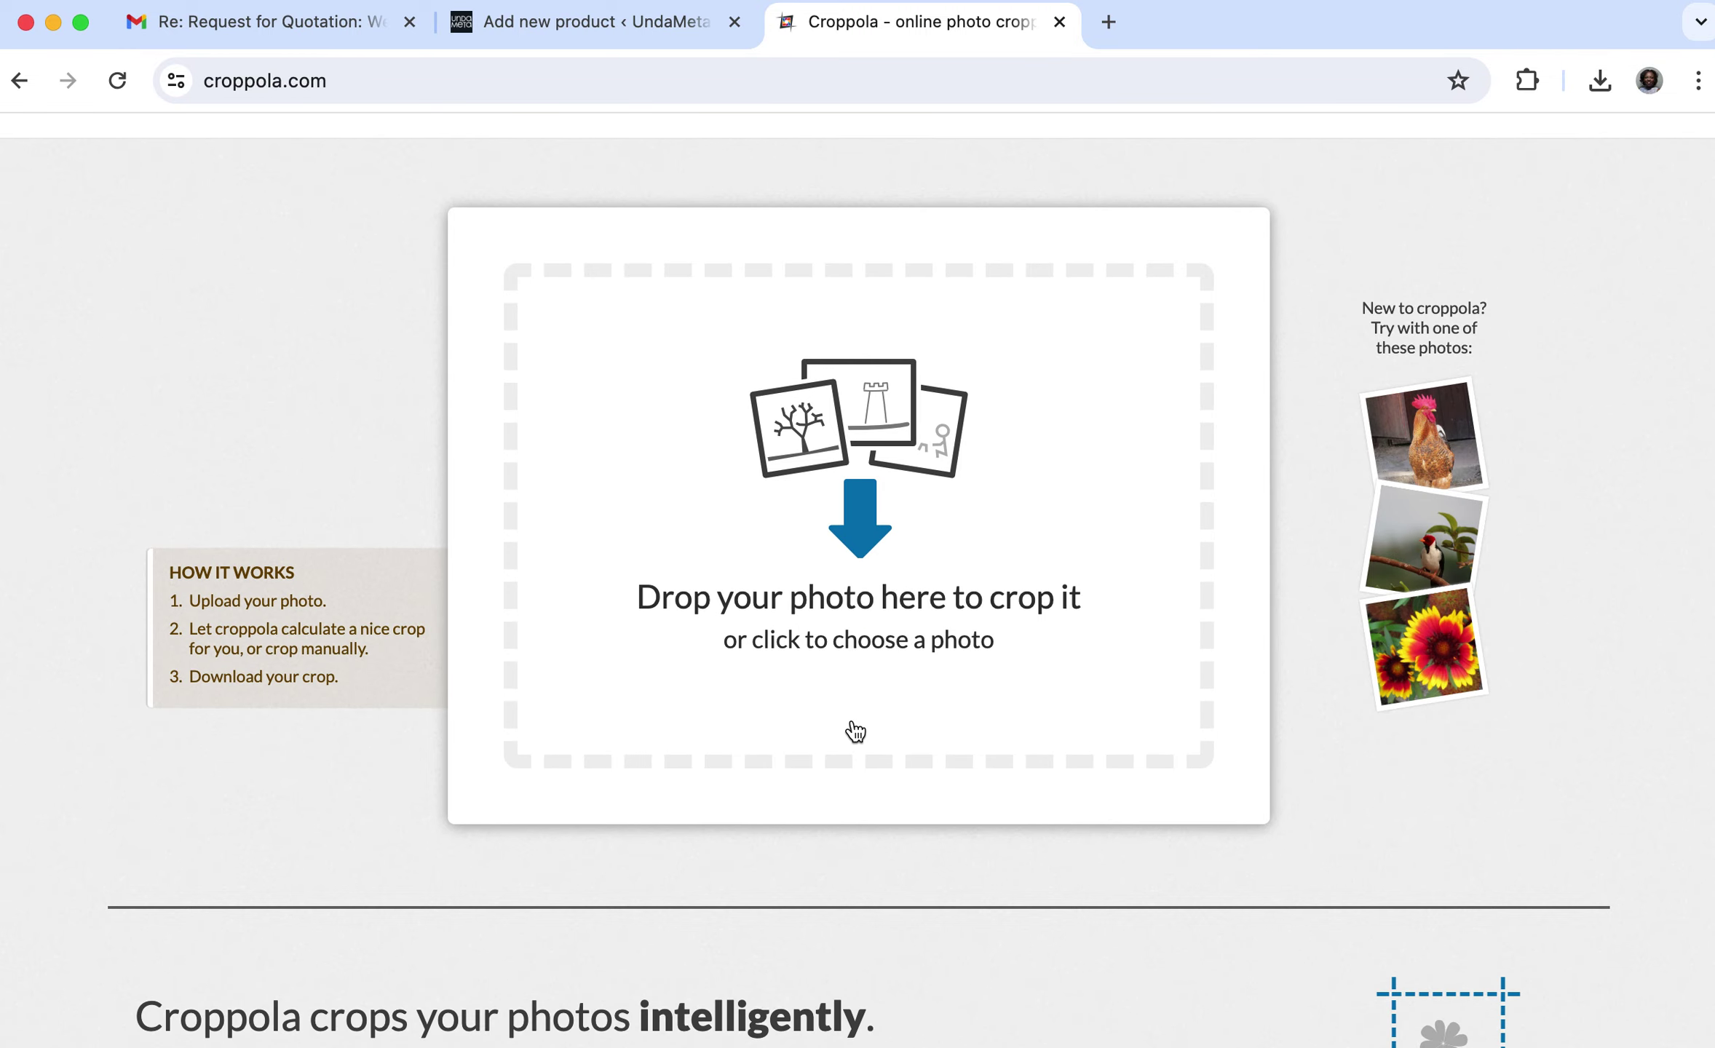
{"action": "left_click", "coordinate": [859, 542]}
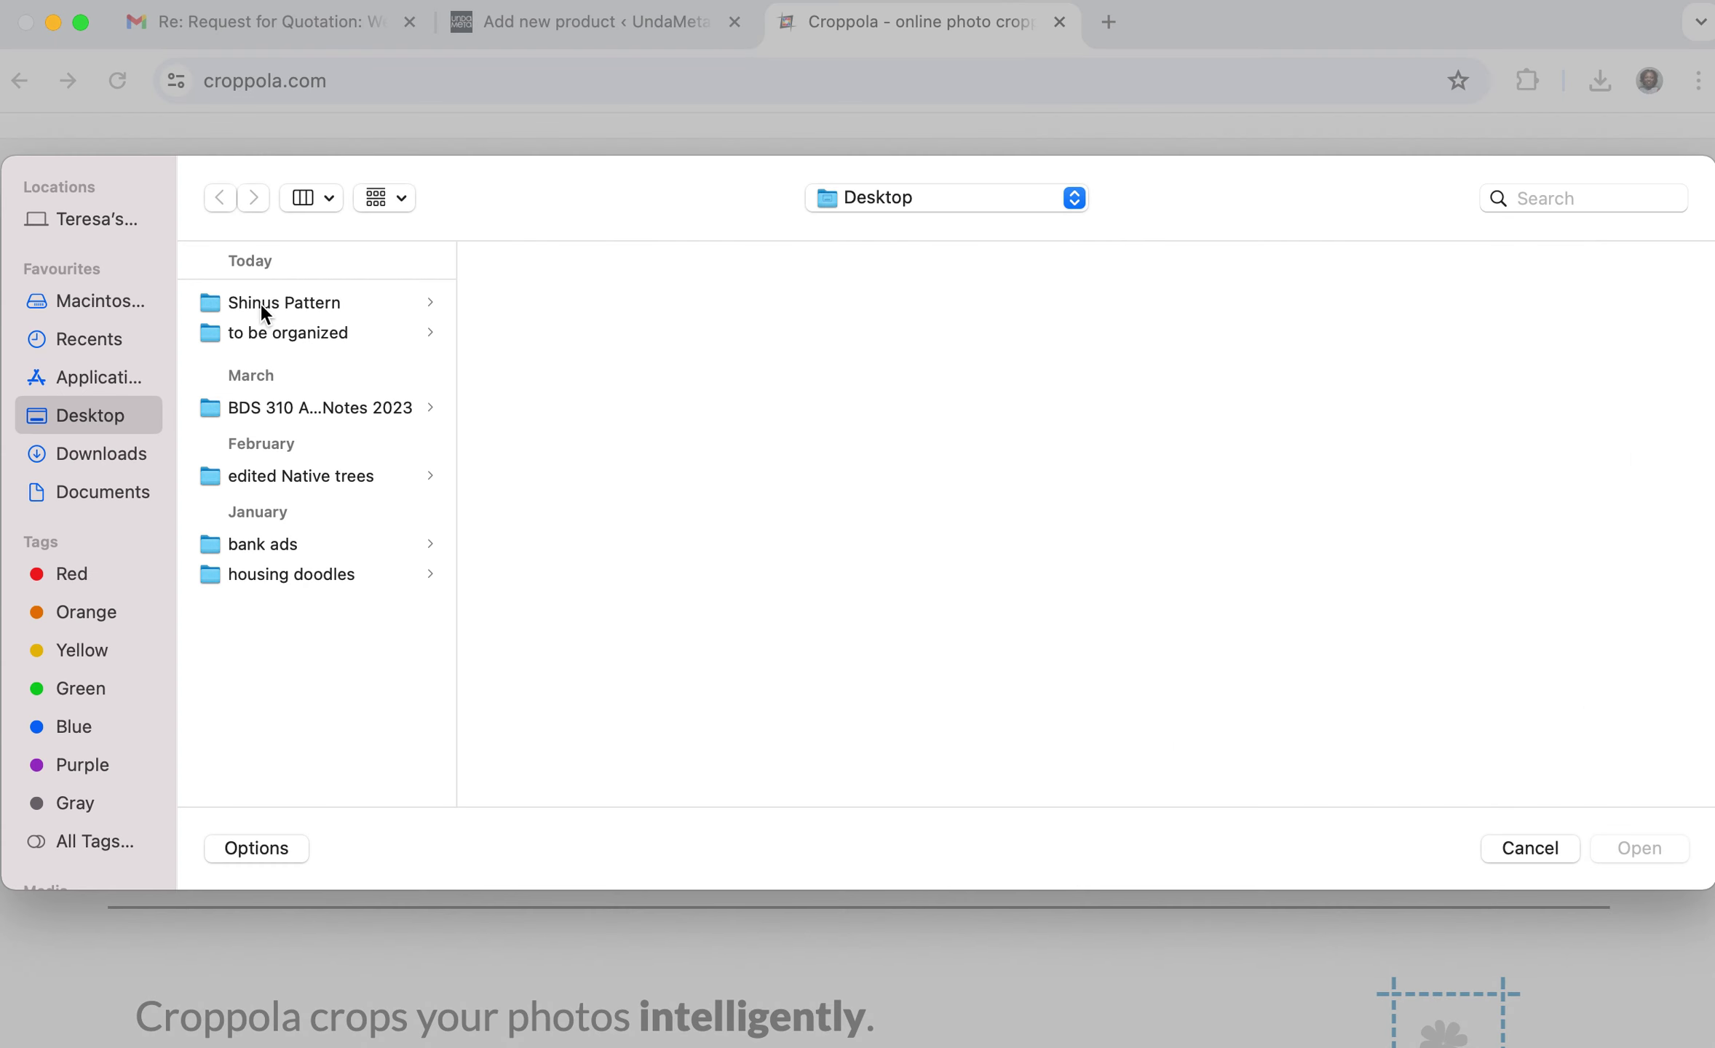
{"action": "left_click", "coordinate": [333, 299]}
{"action": "left_click", "coordinate": [532, 393]}
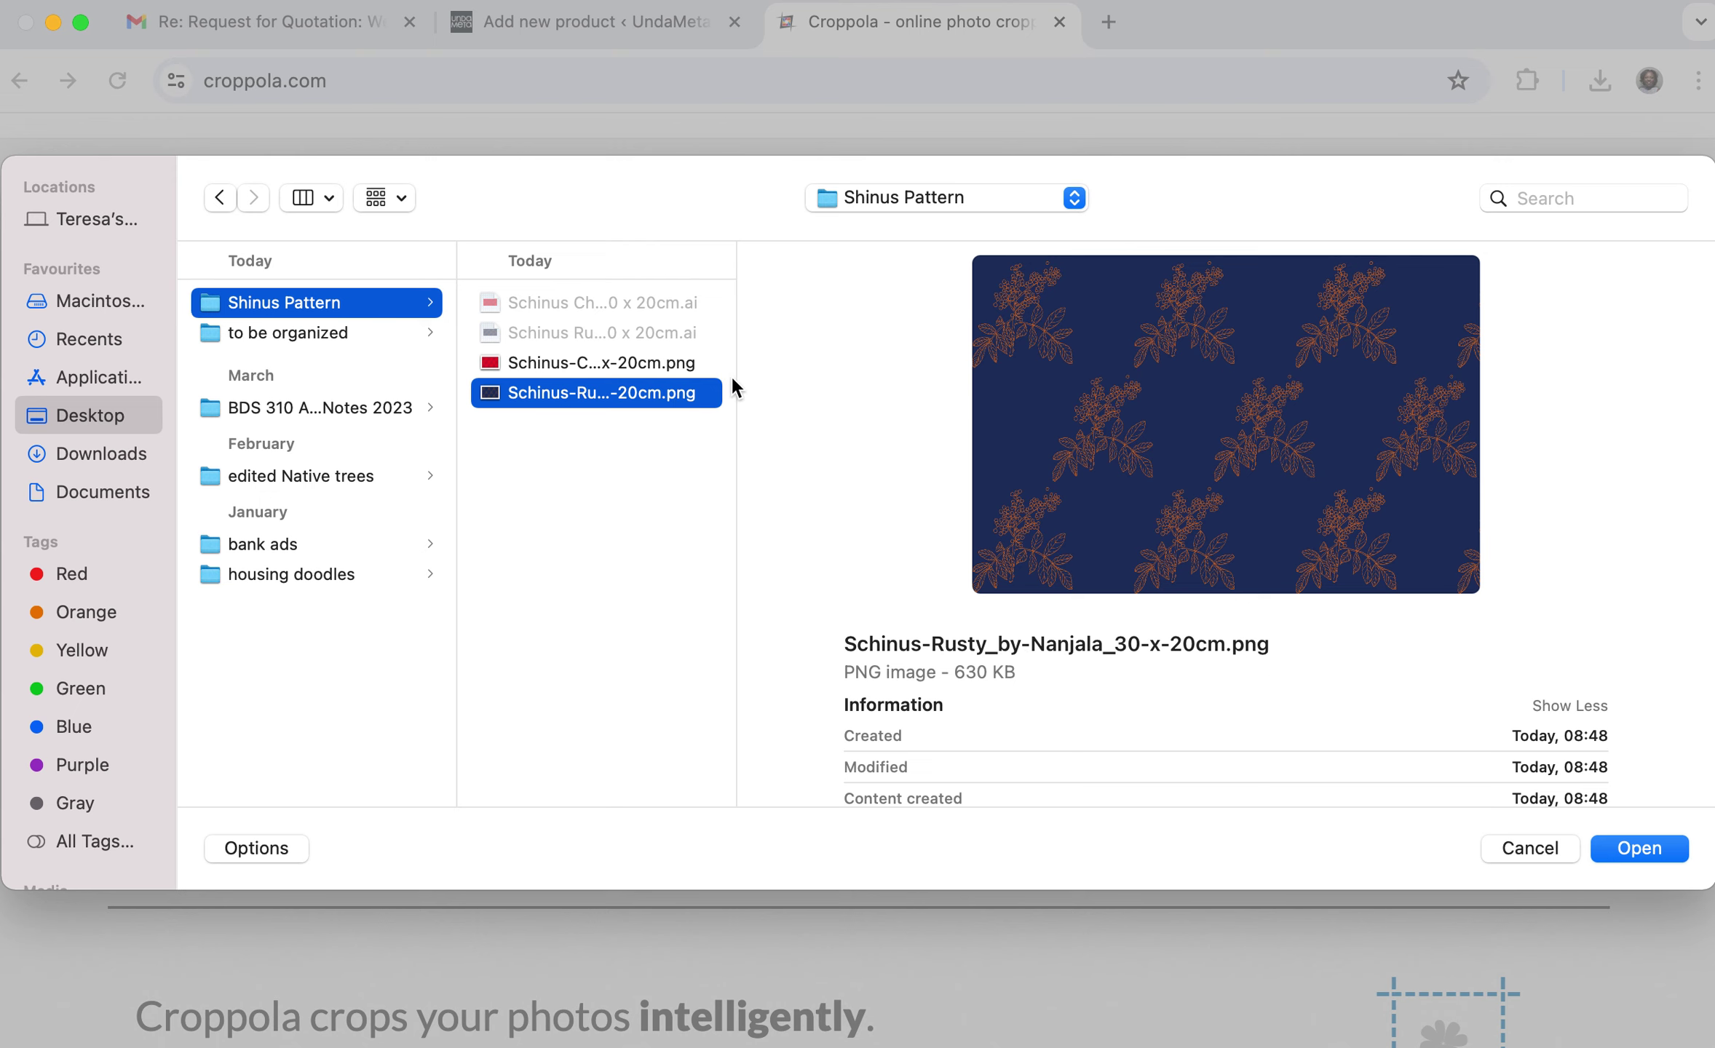
{"action": "key", "text": "Return"}
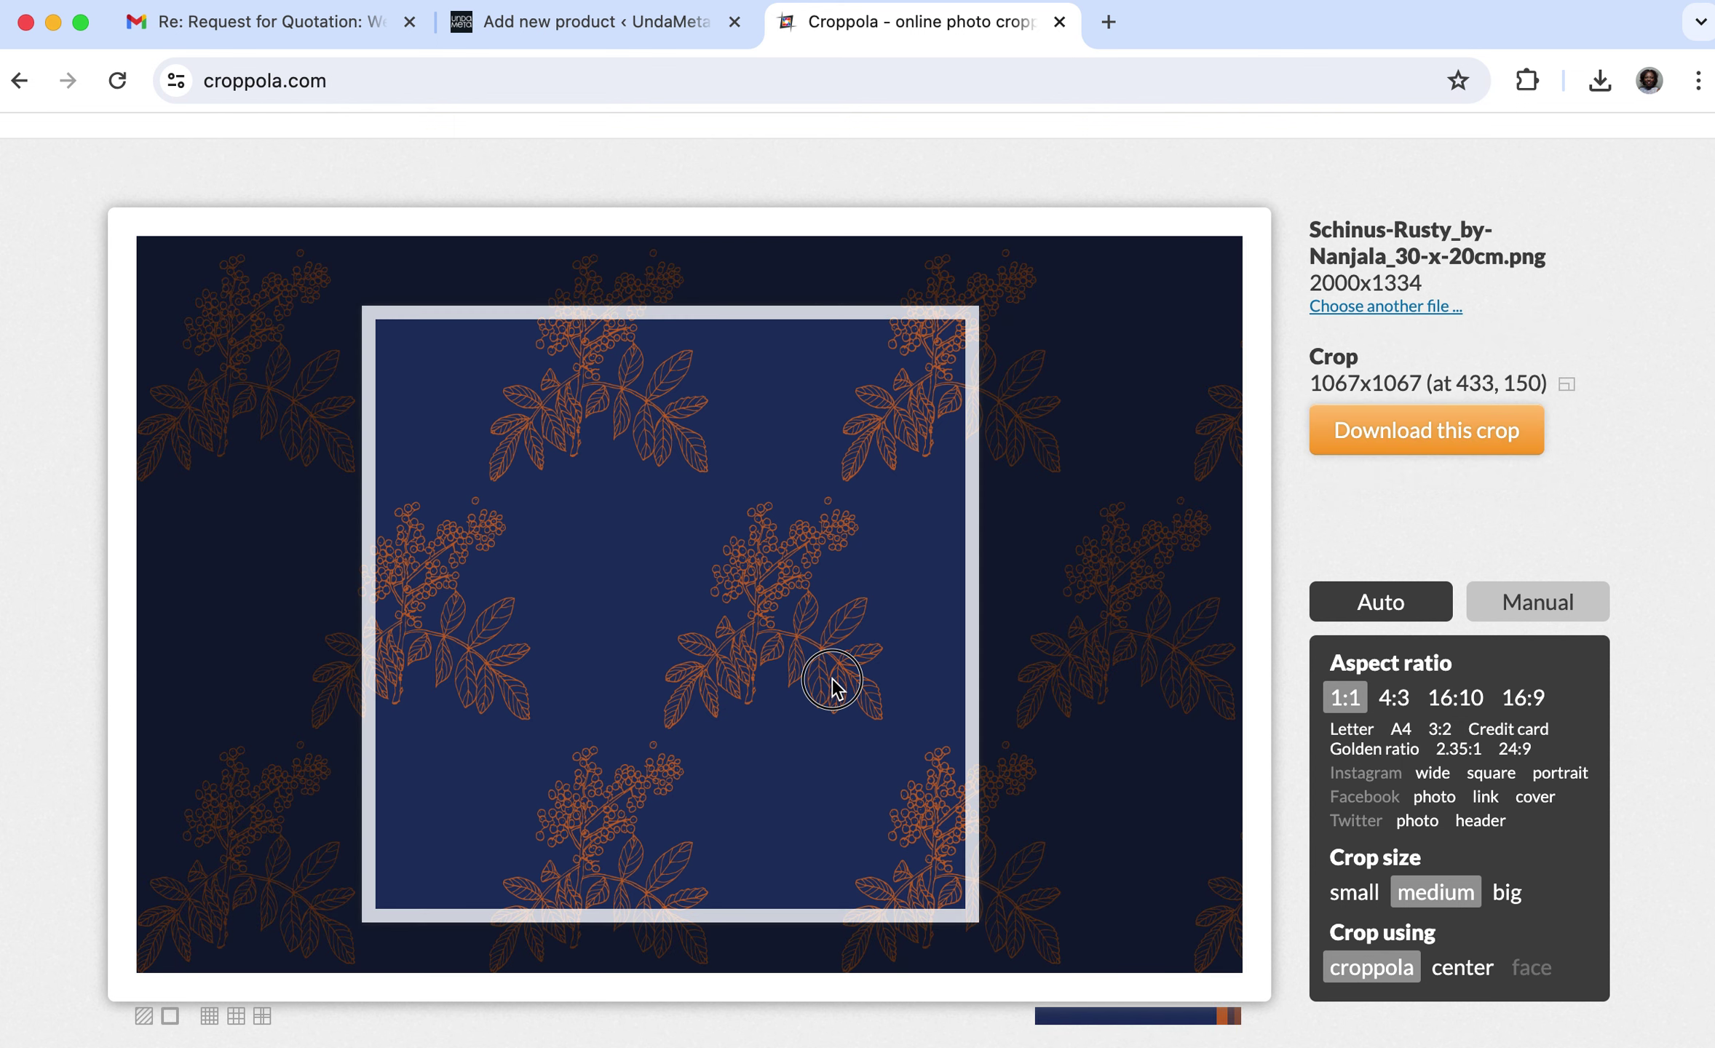
Move the 1067x1067 square crop near the image's upper-left corner, at 26, 26, and download the cropped picture.
{"action": "left_click_drag", "start_coordinate": [832, 691], "coordinate": [607, 611]}
{"action": "left_click_drag", "start_coordinate": [602, 610], "coordinate": [605, 613]}
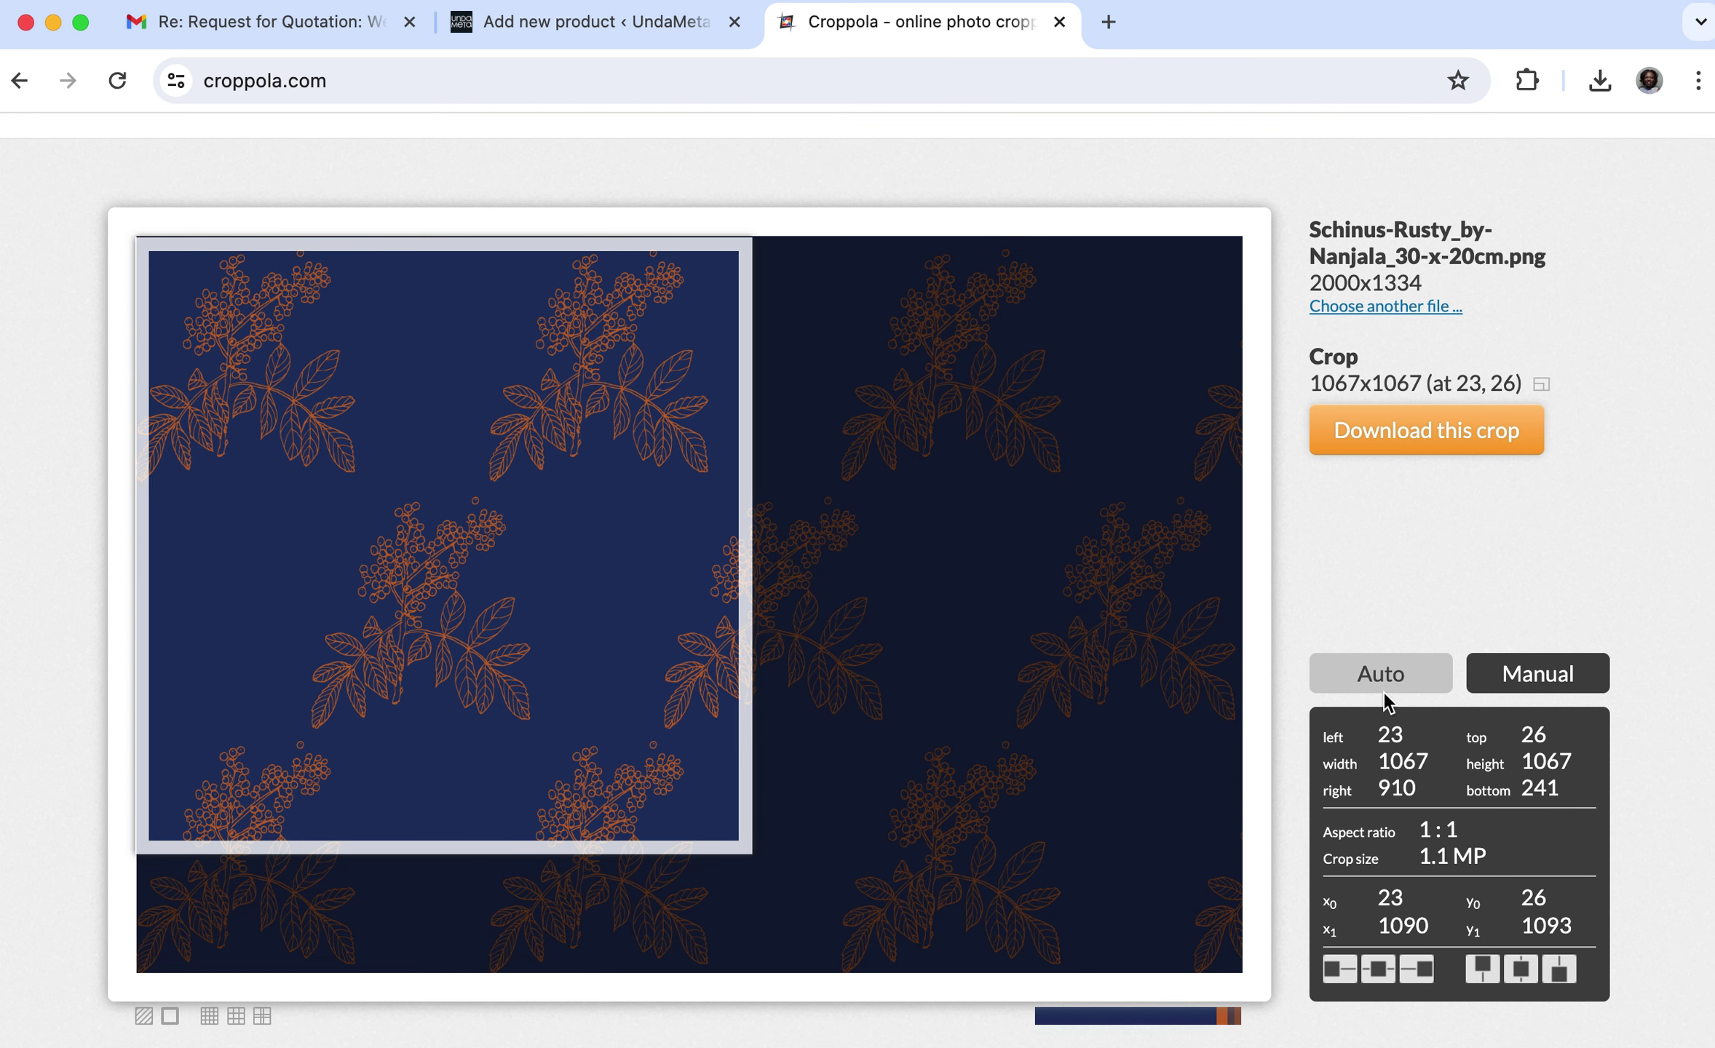
{"action": "scroll", "coordinate": [1417, 716], "scroll_direction": "down", "scroll_amount": 3}
{"action": "scroll", "coordinate": [1417, 715], "scroll_direction": "up", "scroll_amount": 1}
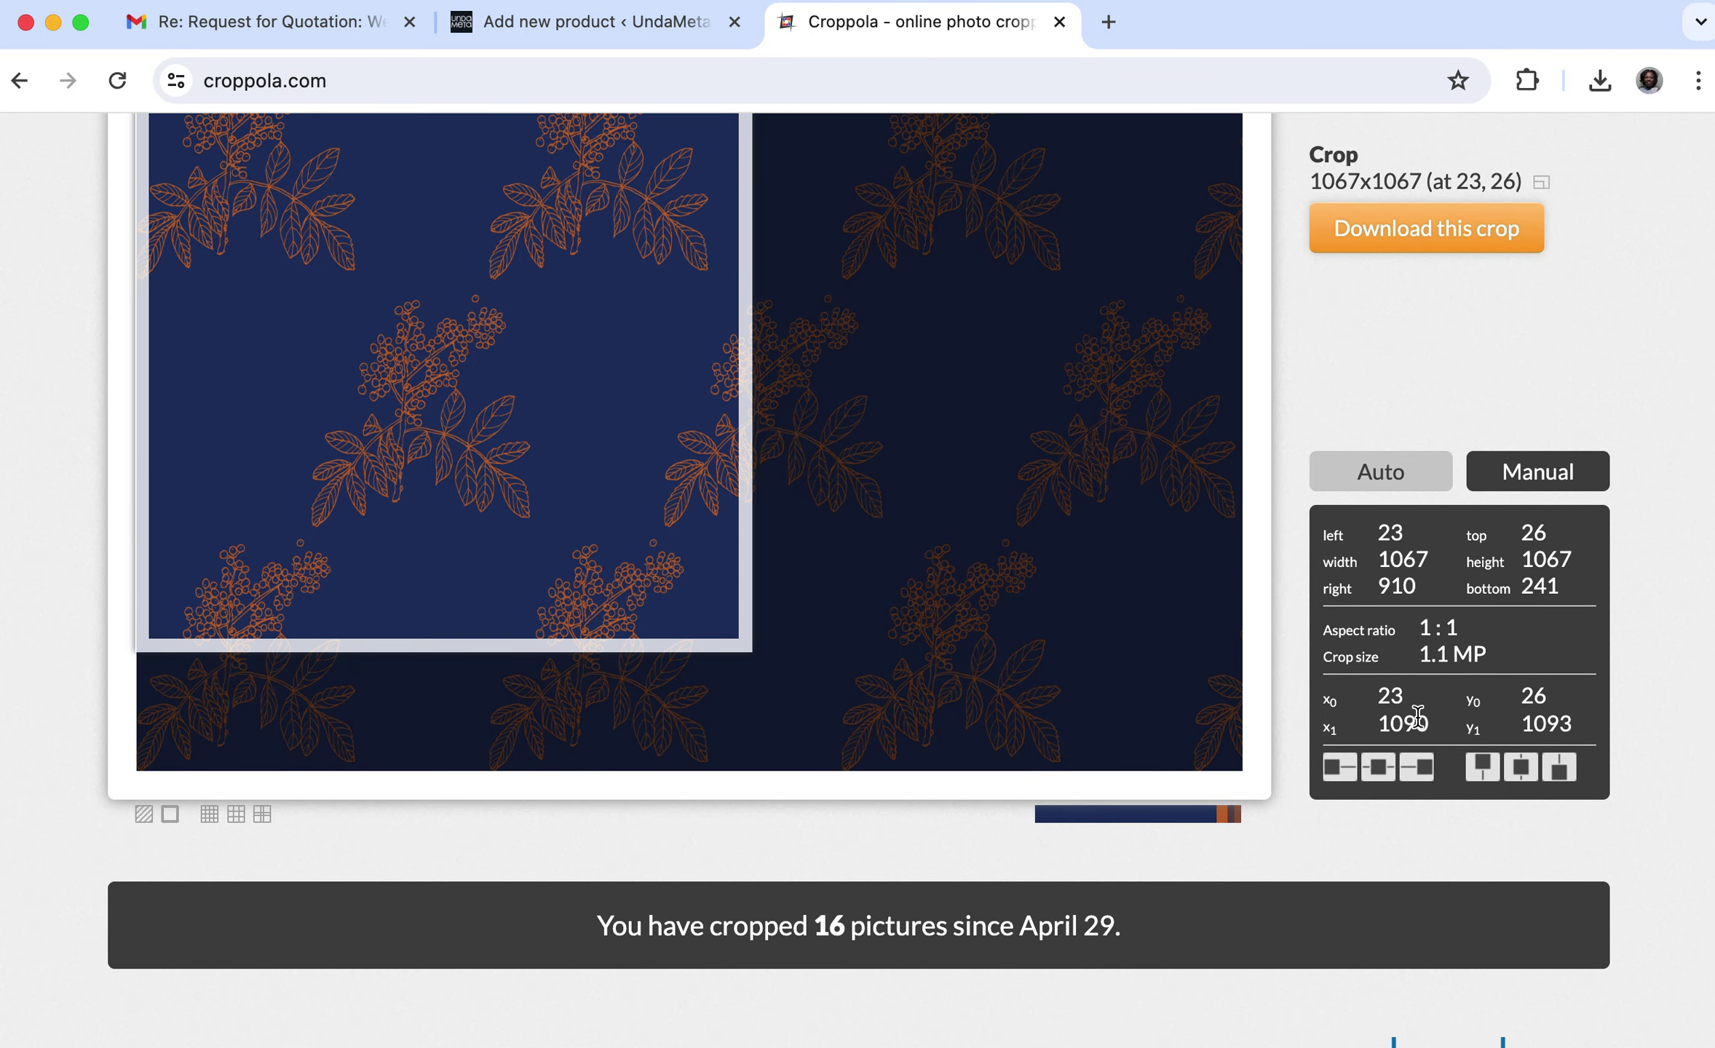
{"action": "scroll", "coordinate": [1449, 674], "scroll_direction": "up", "scroll_amount": 3}
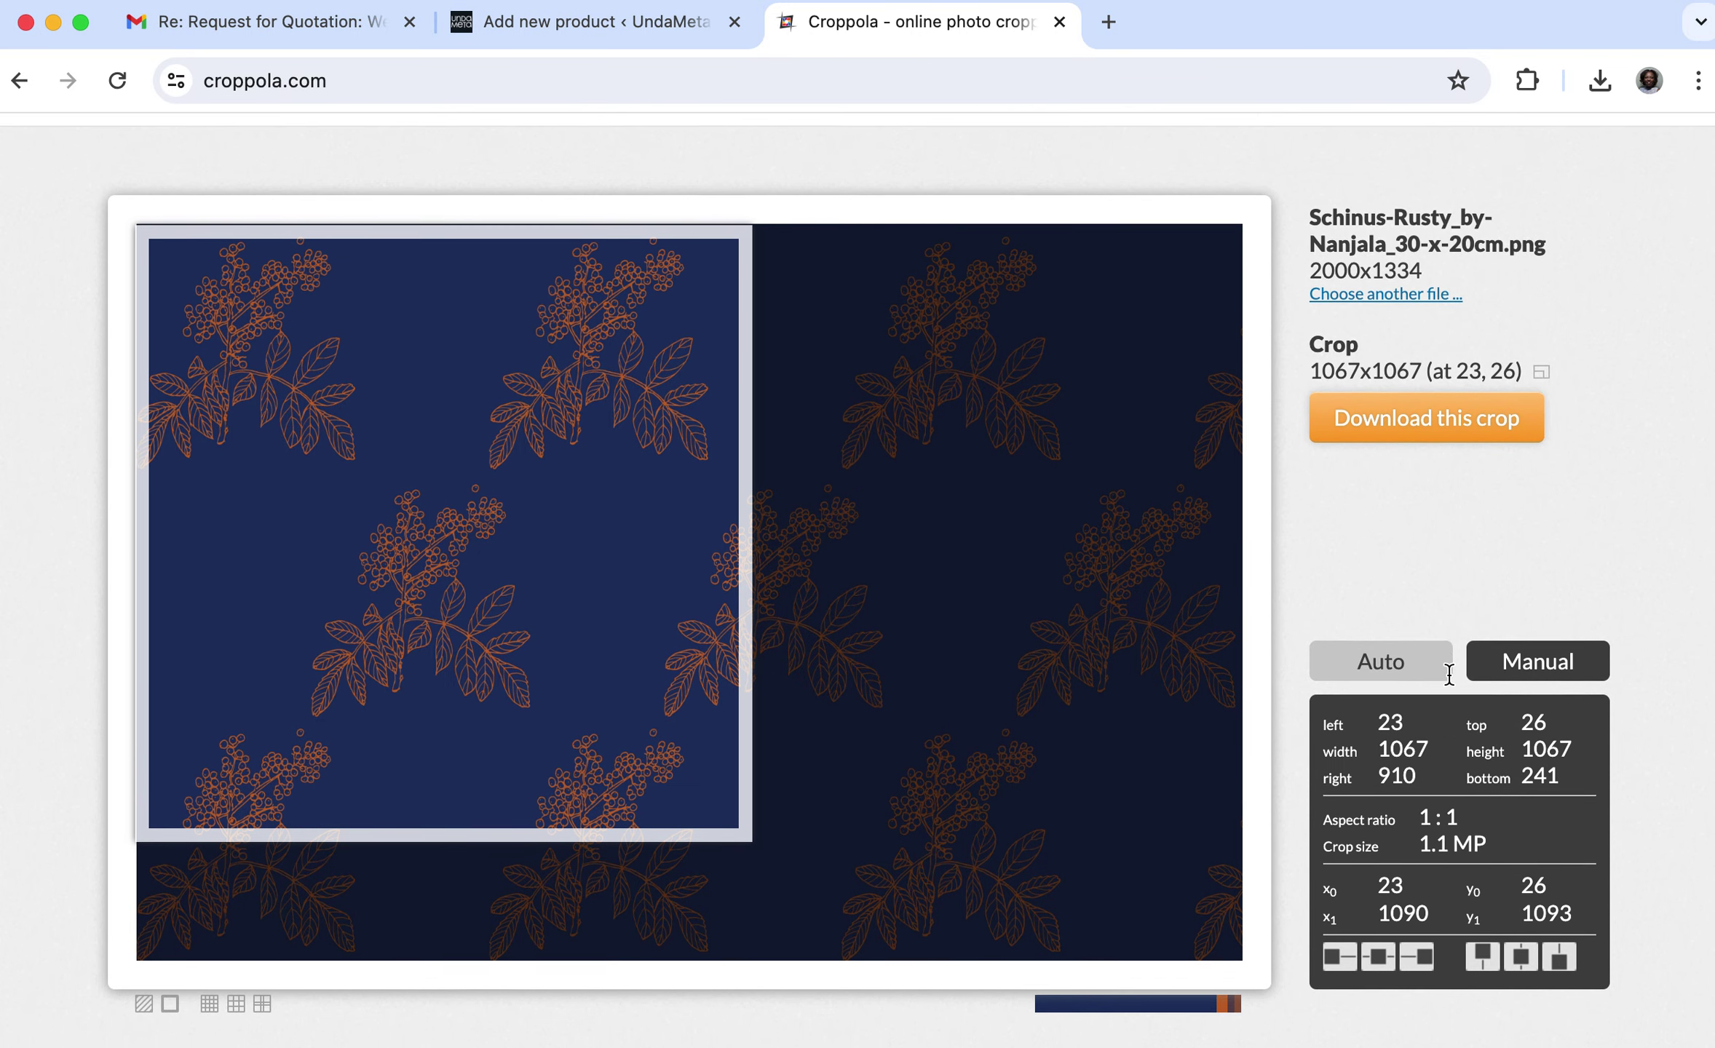
{"action": "left_click_drag", "start_coordinate": [642, 486], "coordinate": [644, 486]}
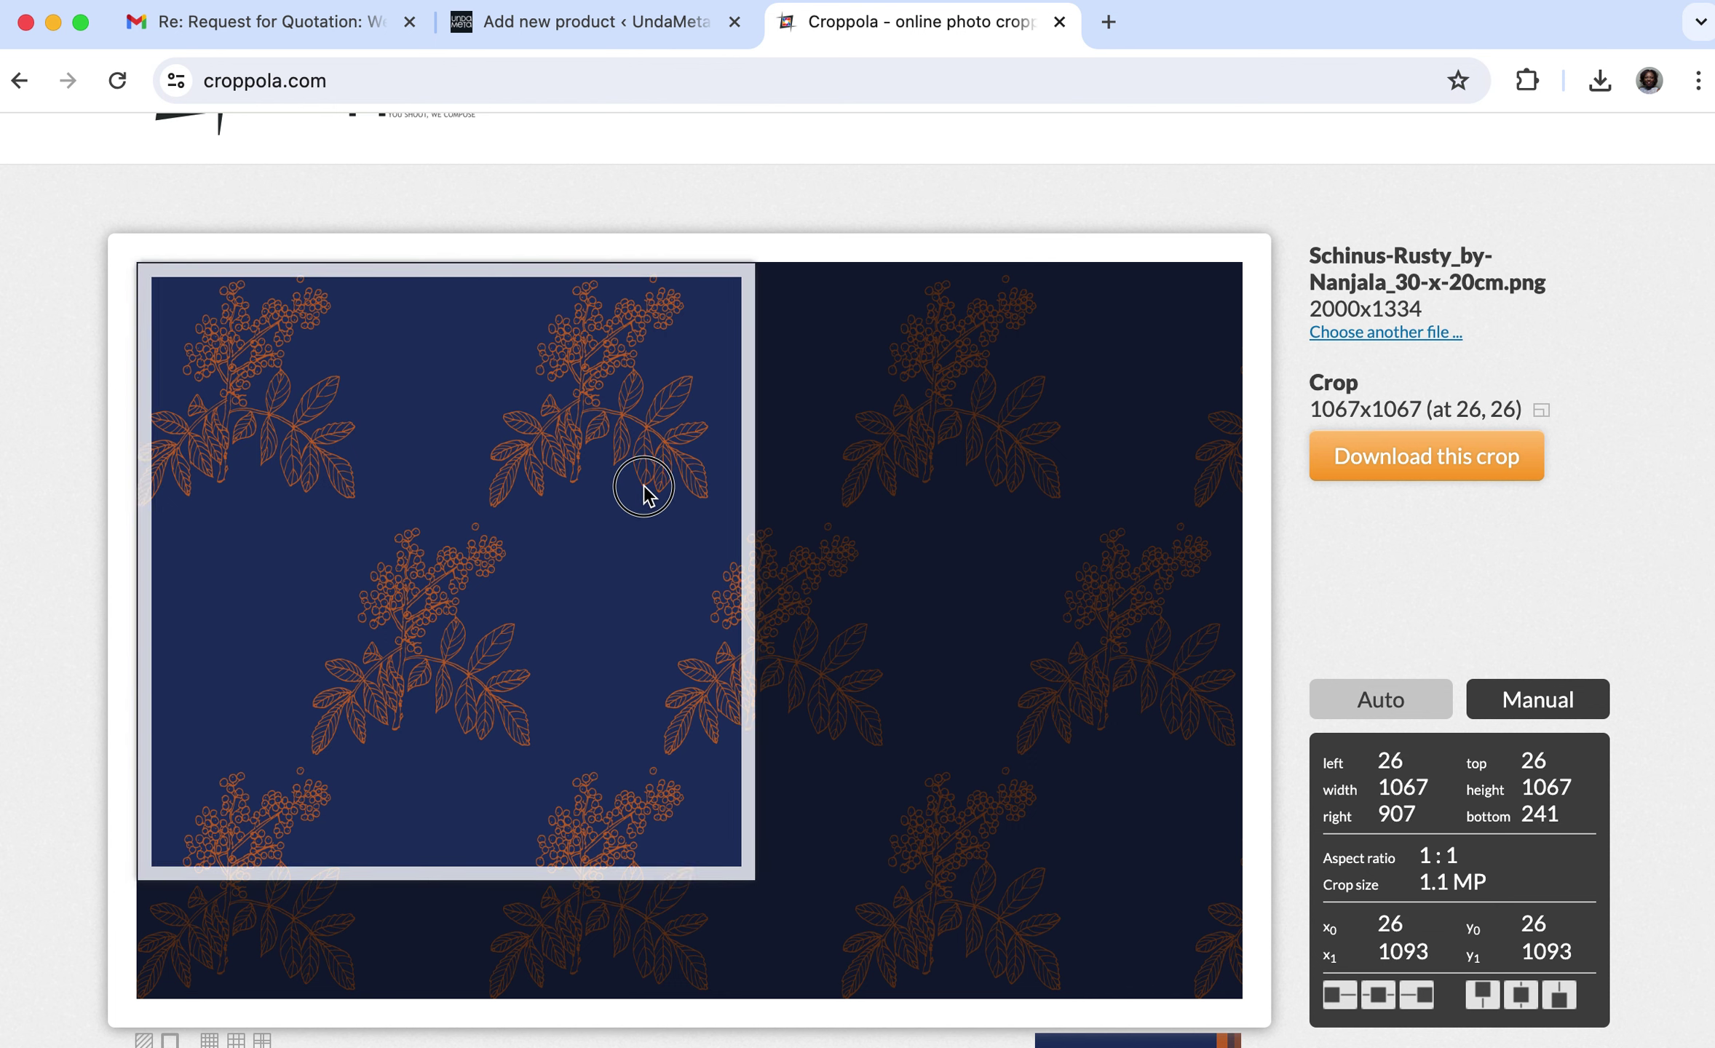
{"action": "left_click", "coordinate": [1451, 466]}
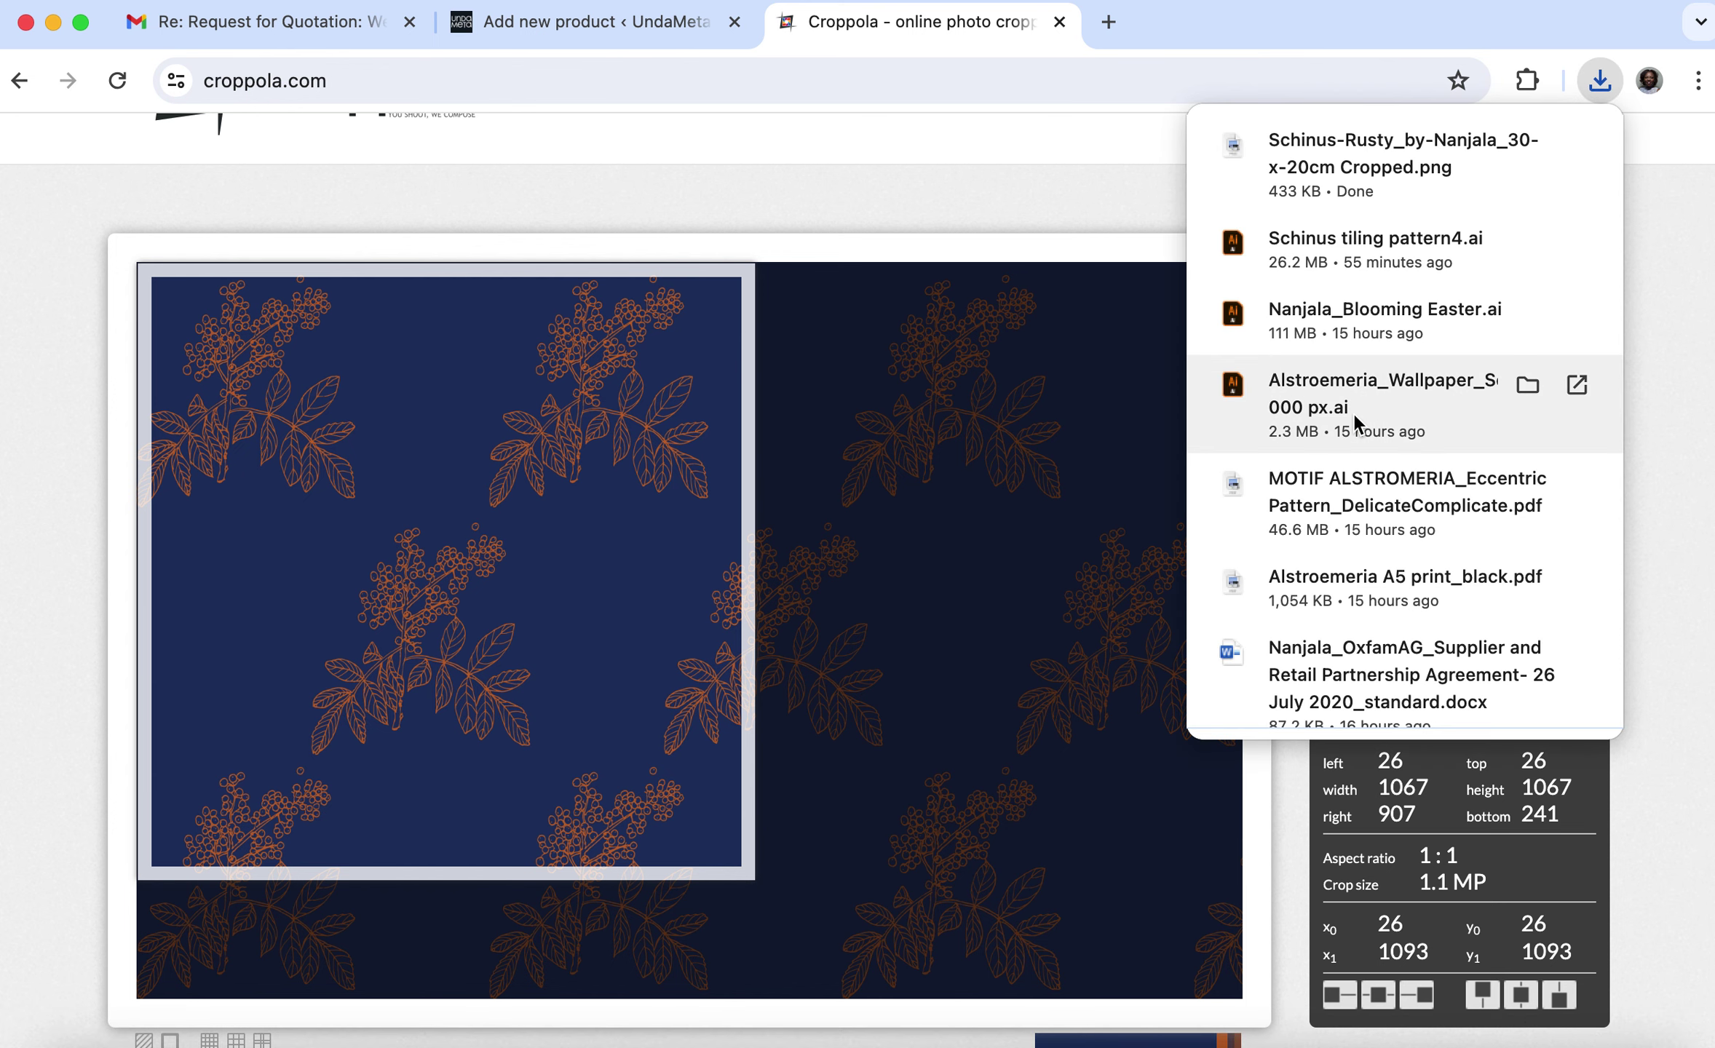
Return to the UndaMeta product page and upload Schinus-Rusty_by-Nanjala_30-x-20cm Cropped.png from Downloads for the product image.
{"action": "left_click", "coordinate": [635, 23]}
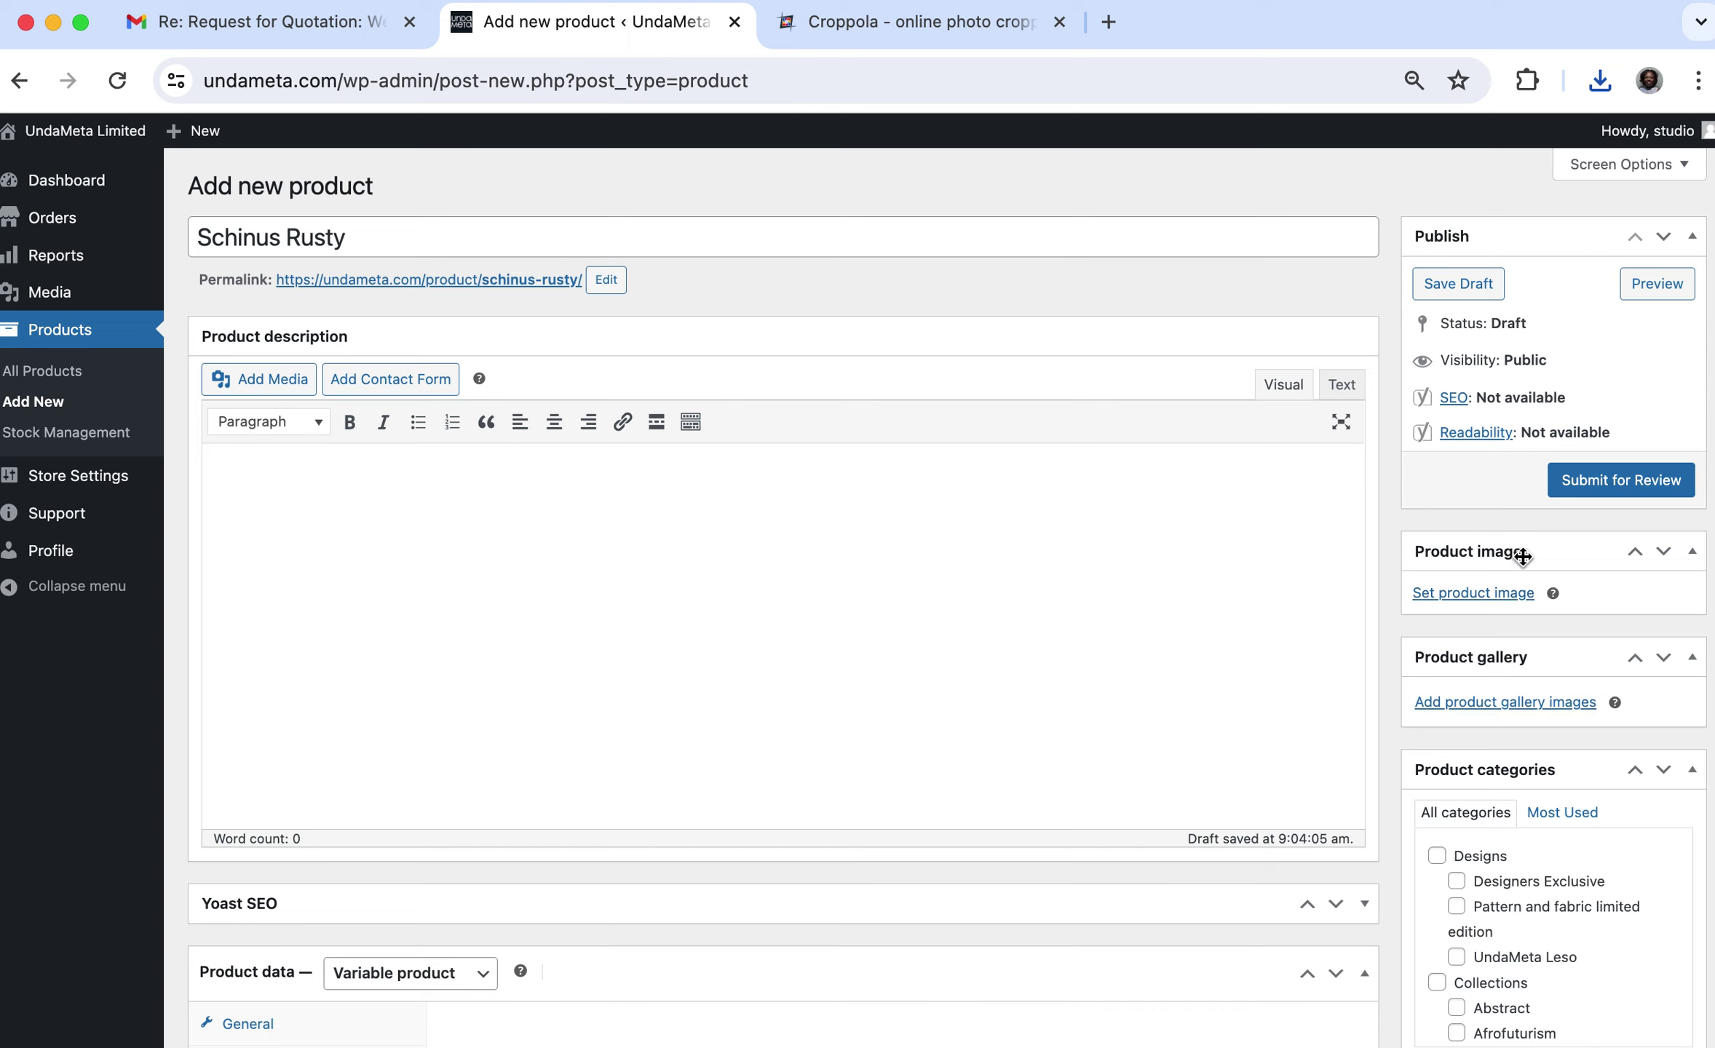
{"action": "left_click", "coordinate": [1478, 601]}
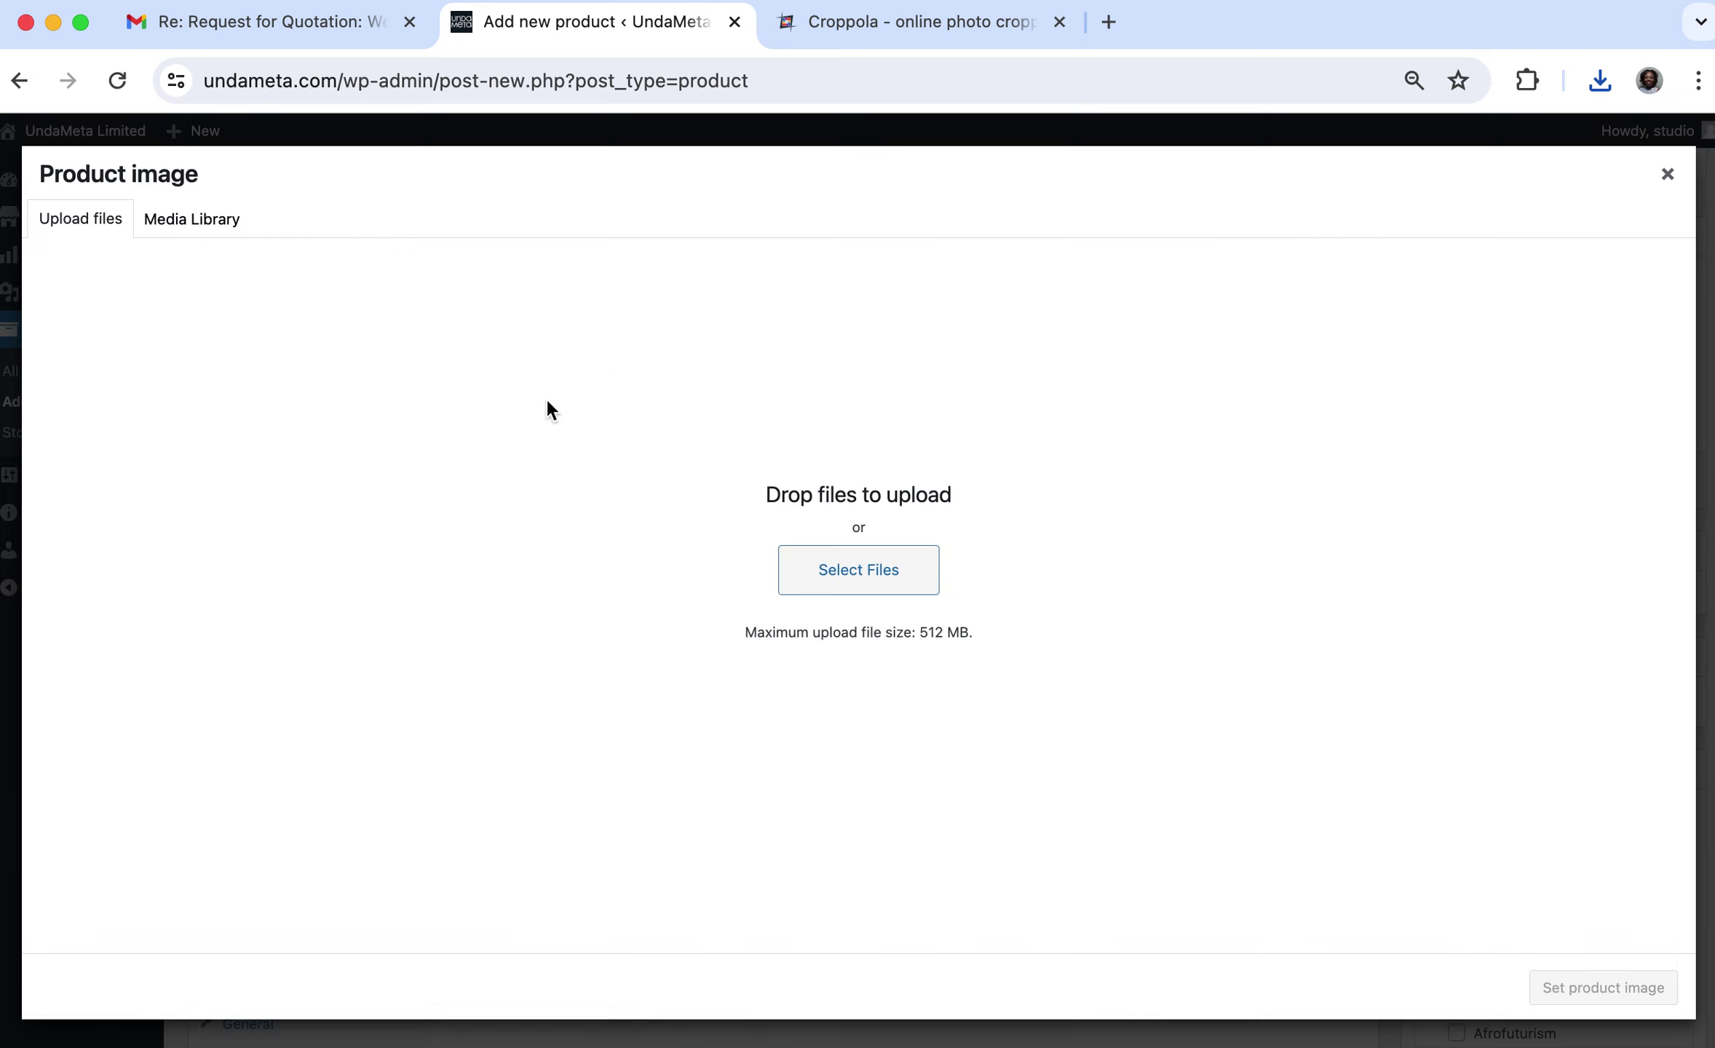
{"action": "left_click", "coordinate": [896, 579]}
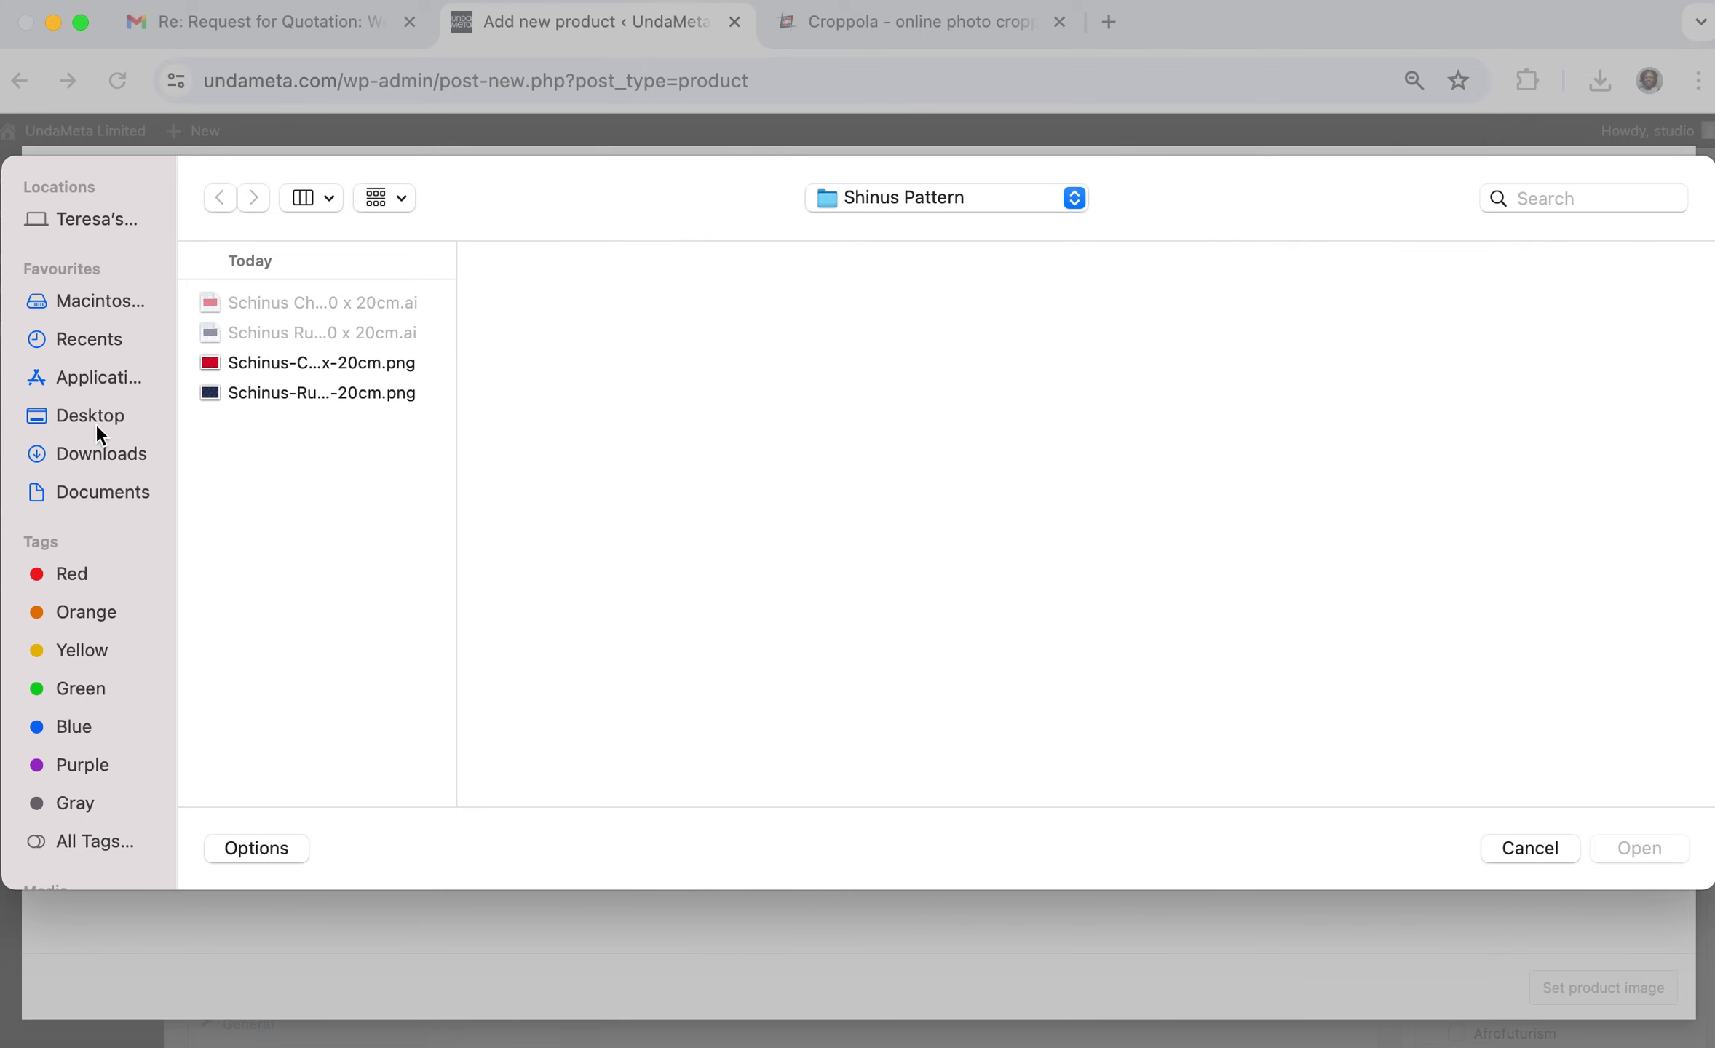
{"action": "left_click", "coordinate": [96, 459]}
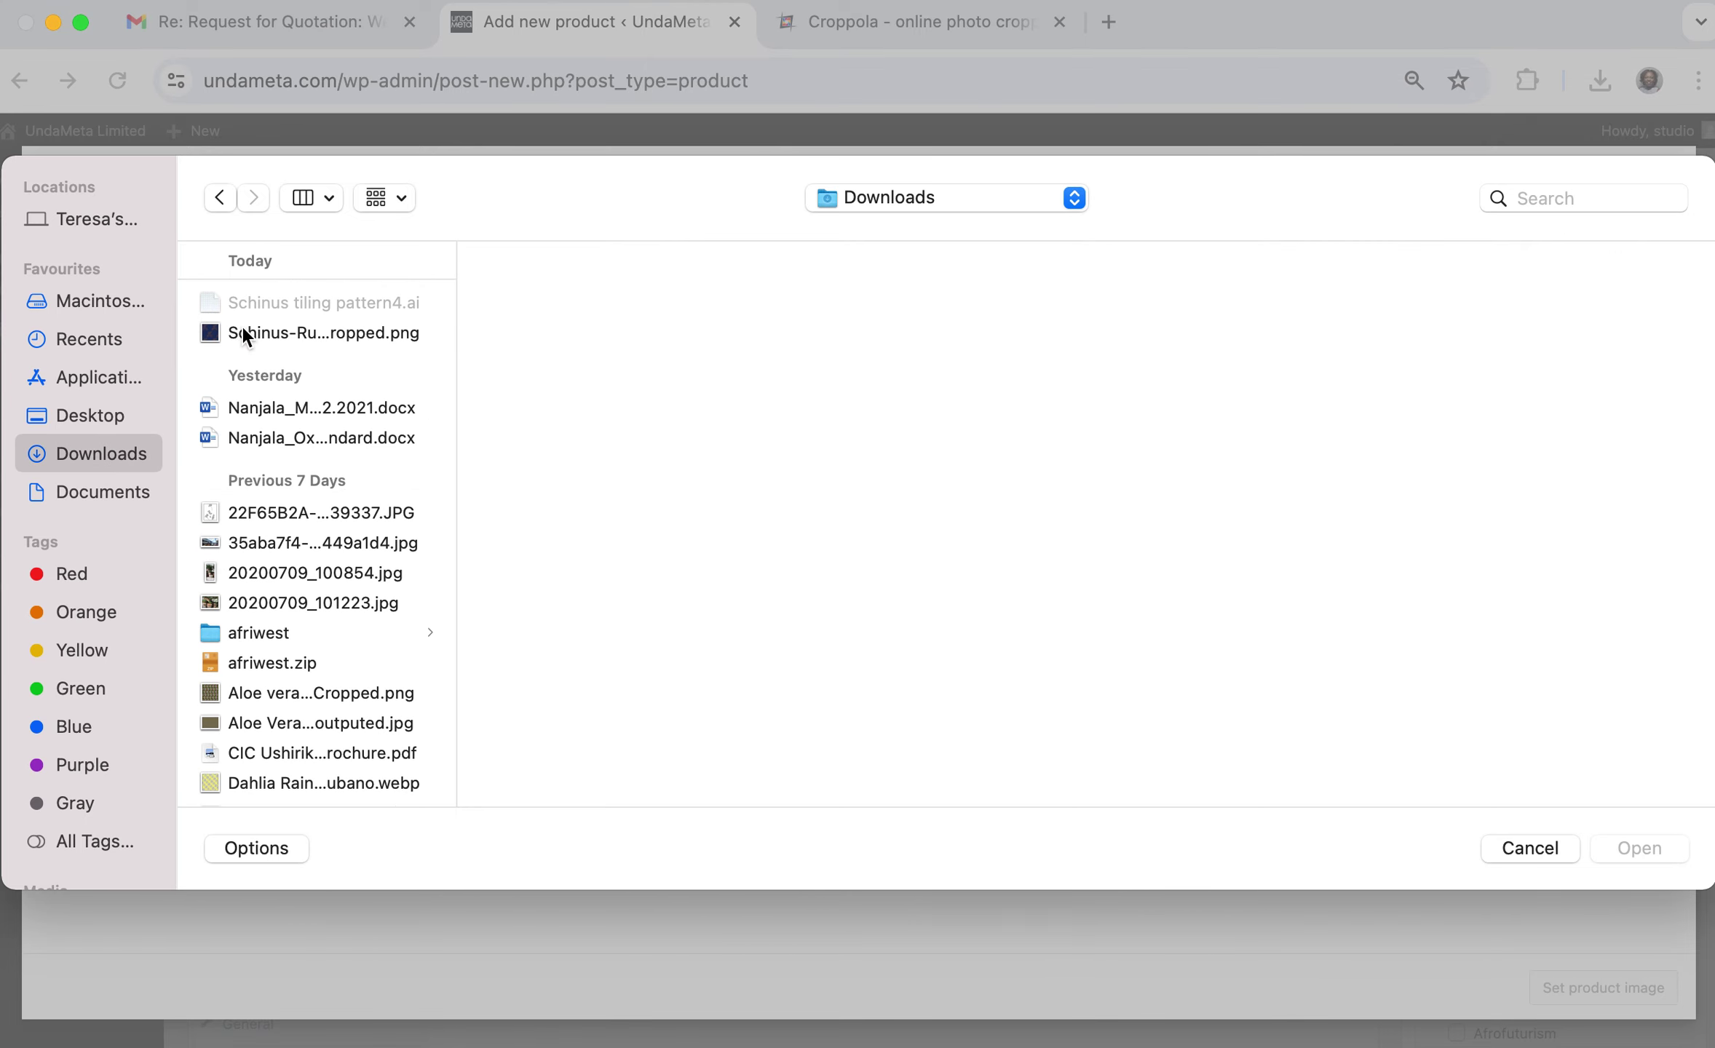
{"action": "left_click", "coordinate": [281, 342]}
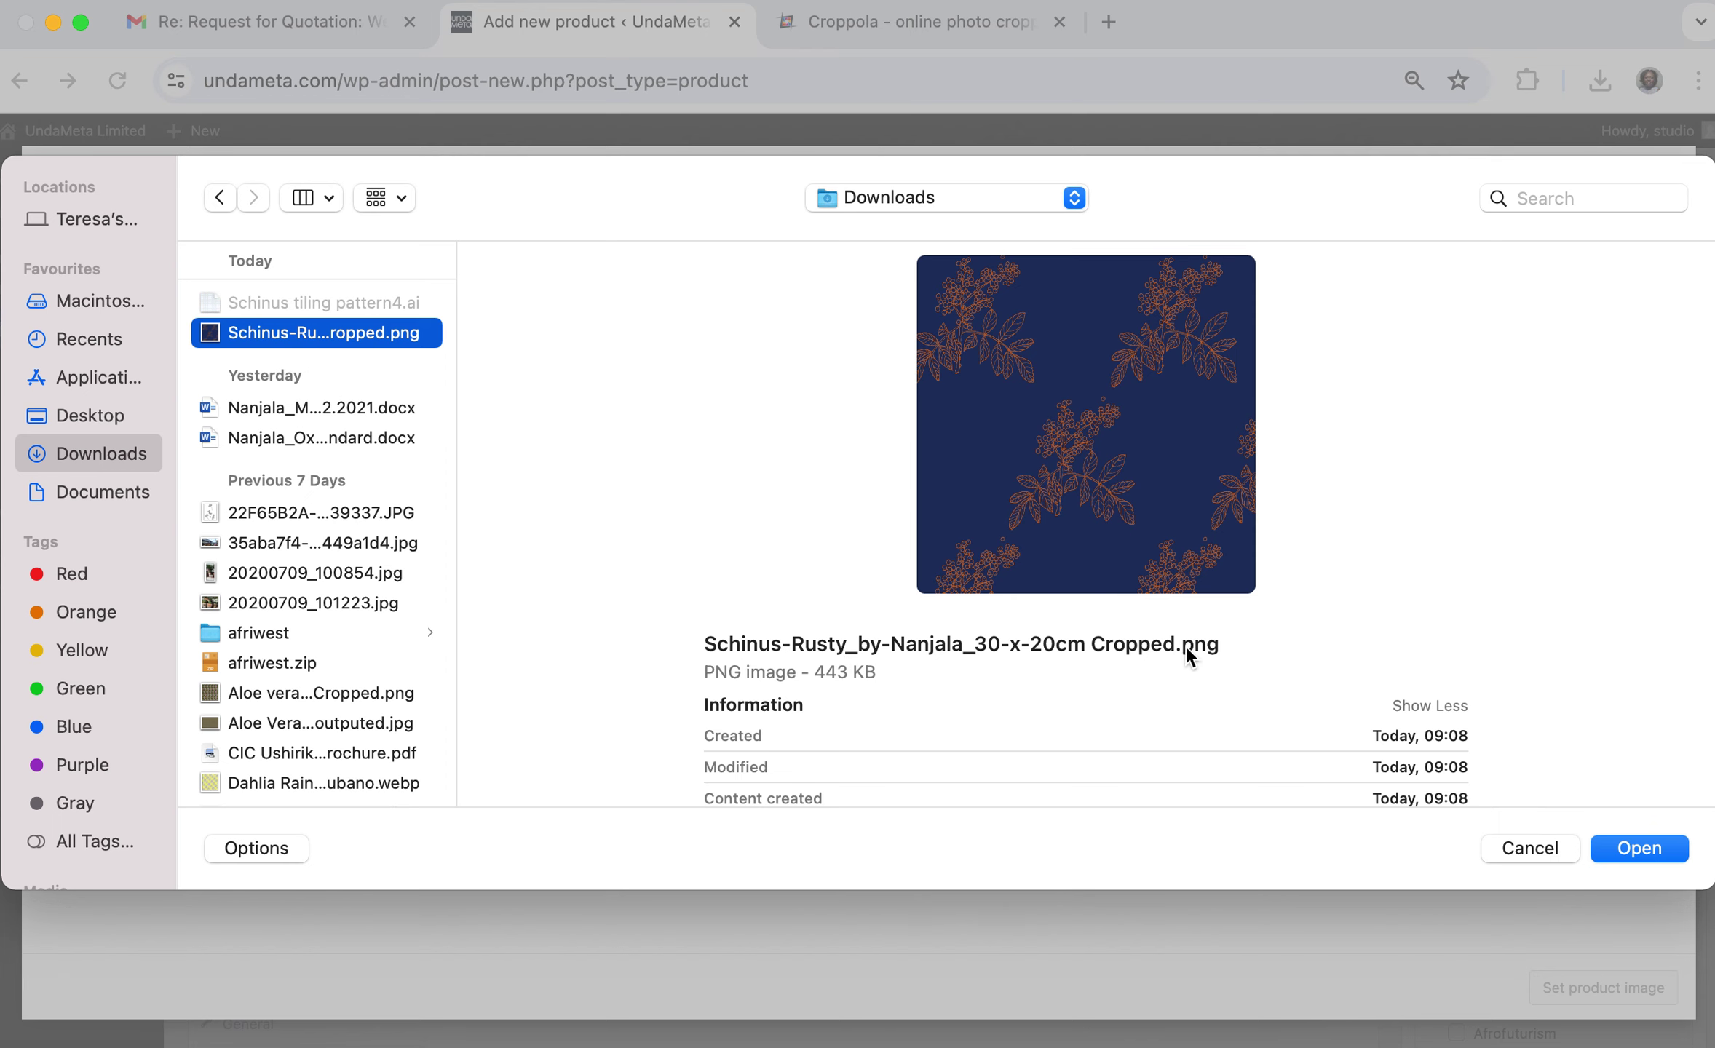
{"action": "left_click", "coordinate": [1641, 849]}
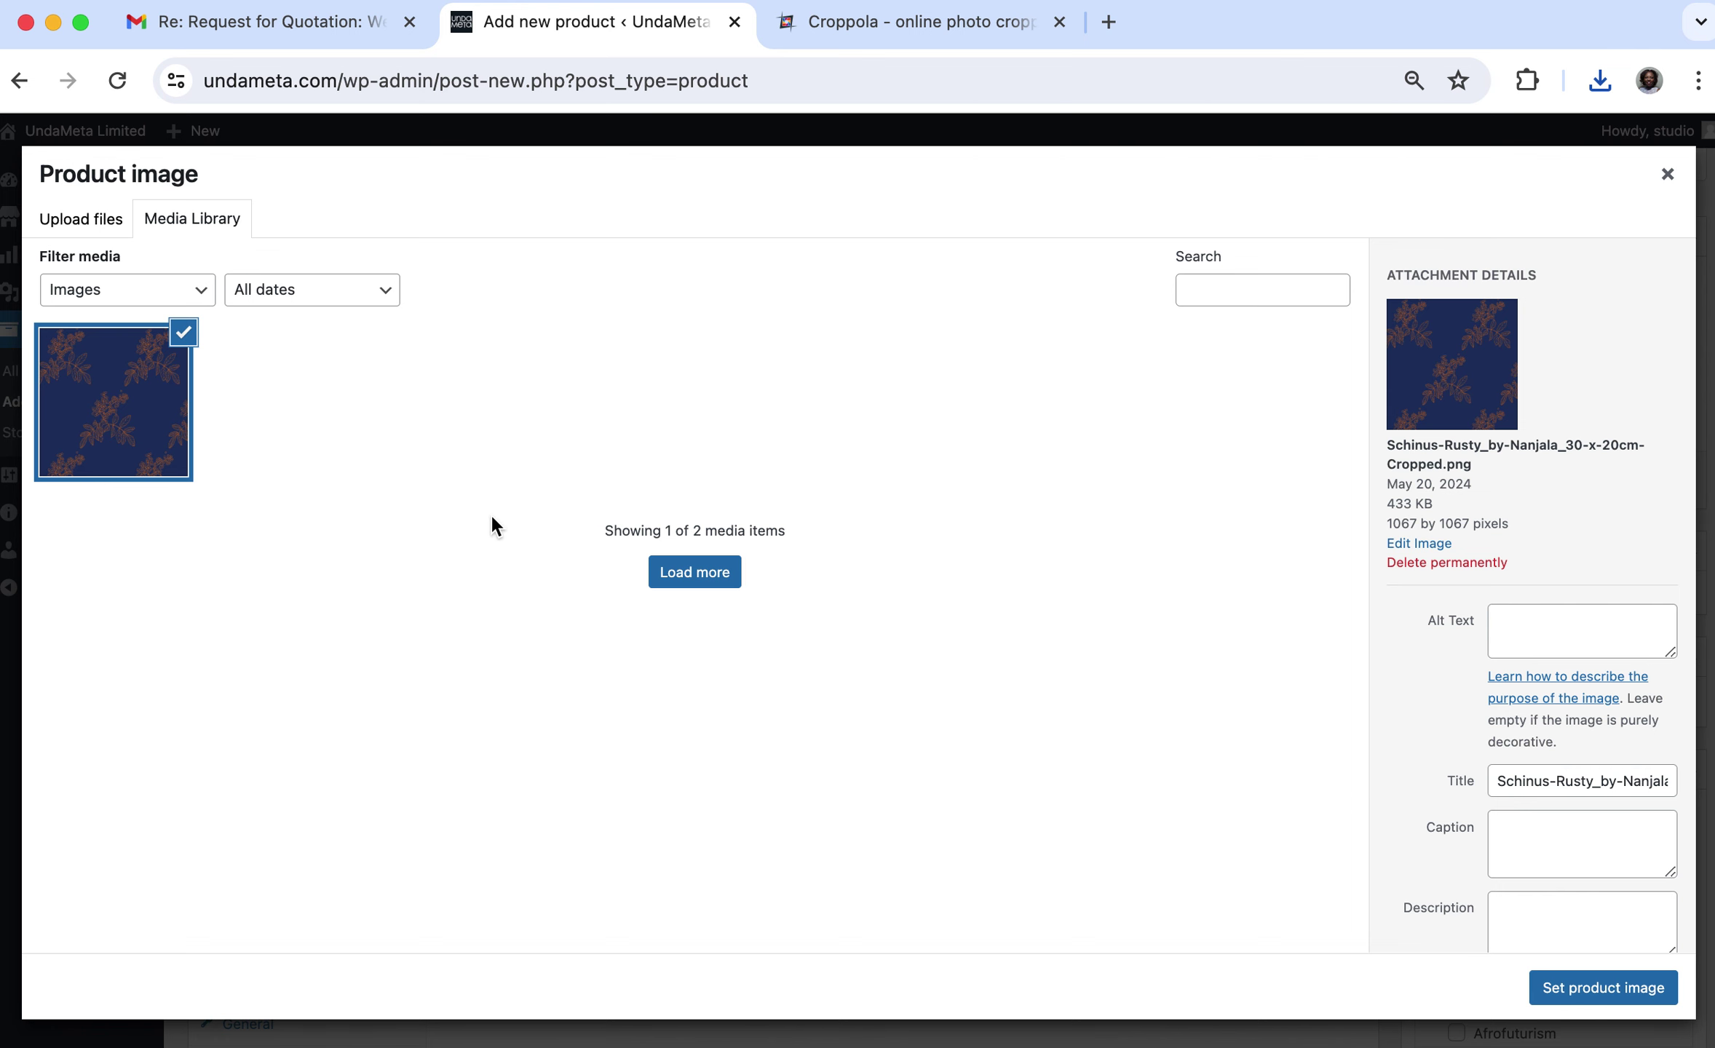
Switch to Adobe Illustrator and examine the Schinus Rusty 30 x 20cm document, selecting all its artwork including the motifs beyond the artboard.
{"action": "key", "text": "super+Tab"}
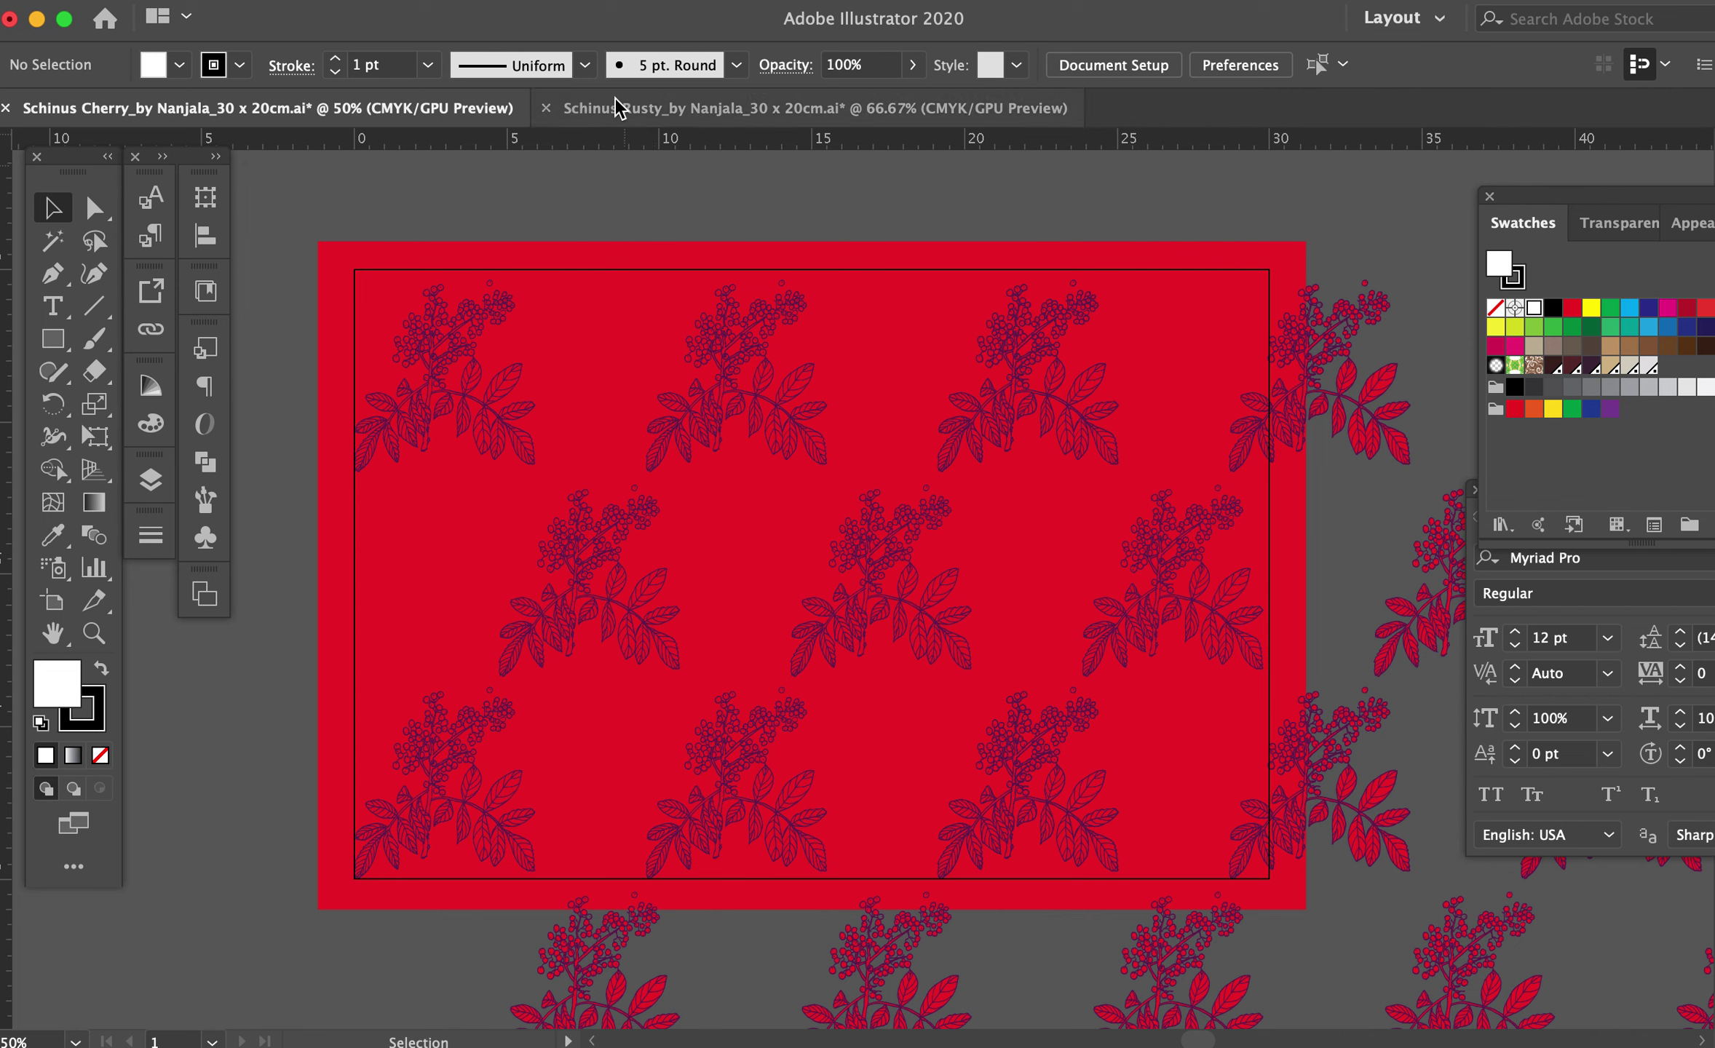
{"action": "key", "text": "ctrl+Tab"}
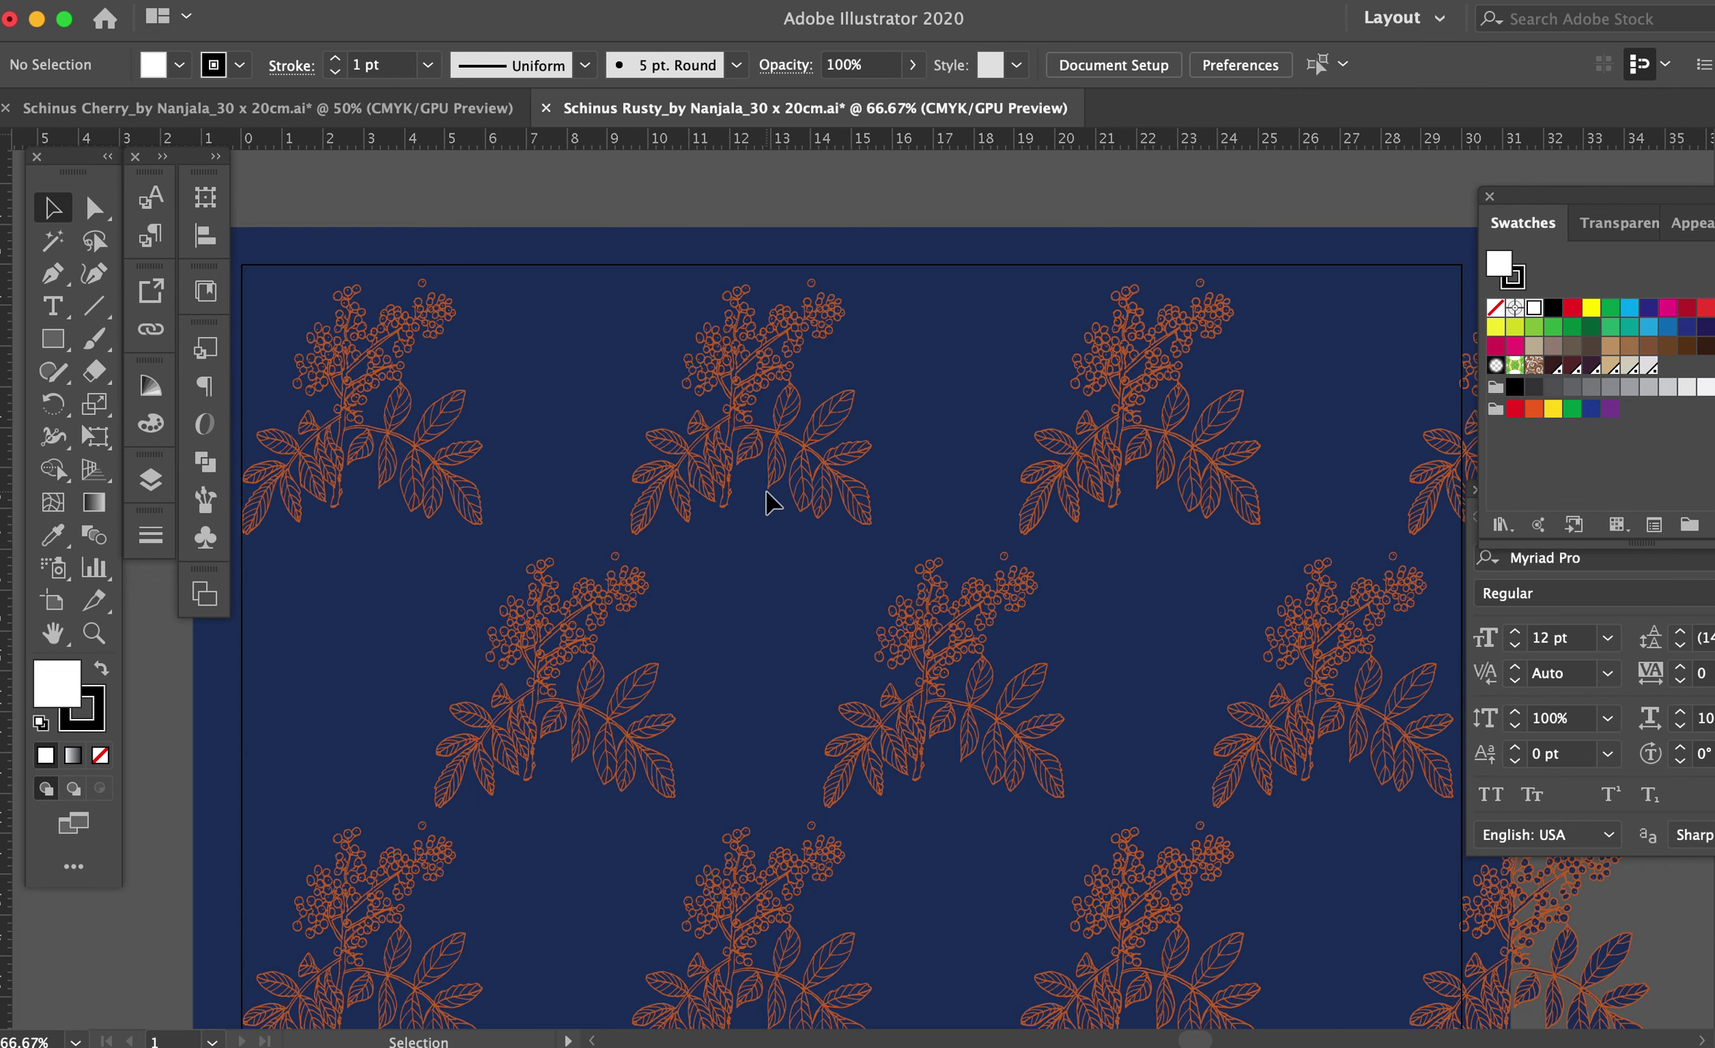
{"action": "key", "text": "super+minus"}
{"action": "key", "text": "super+minus"}
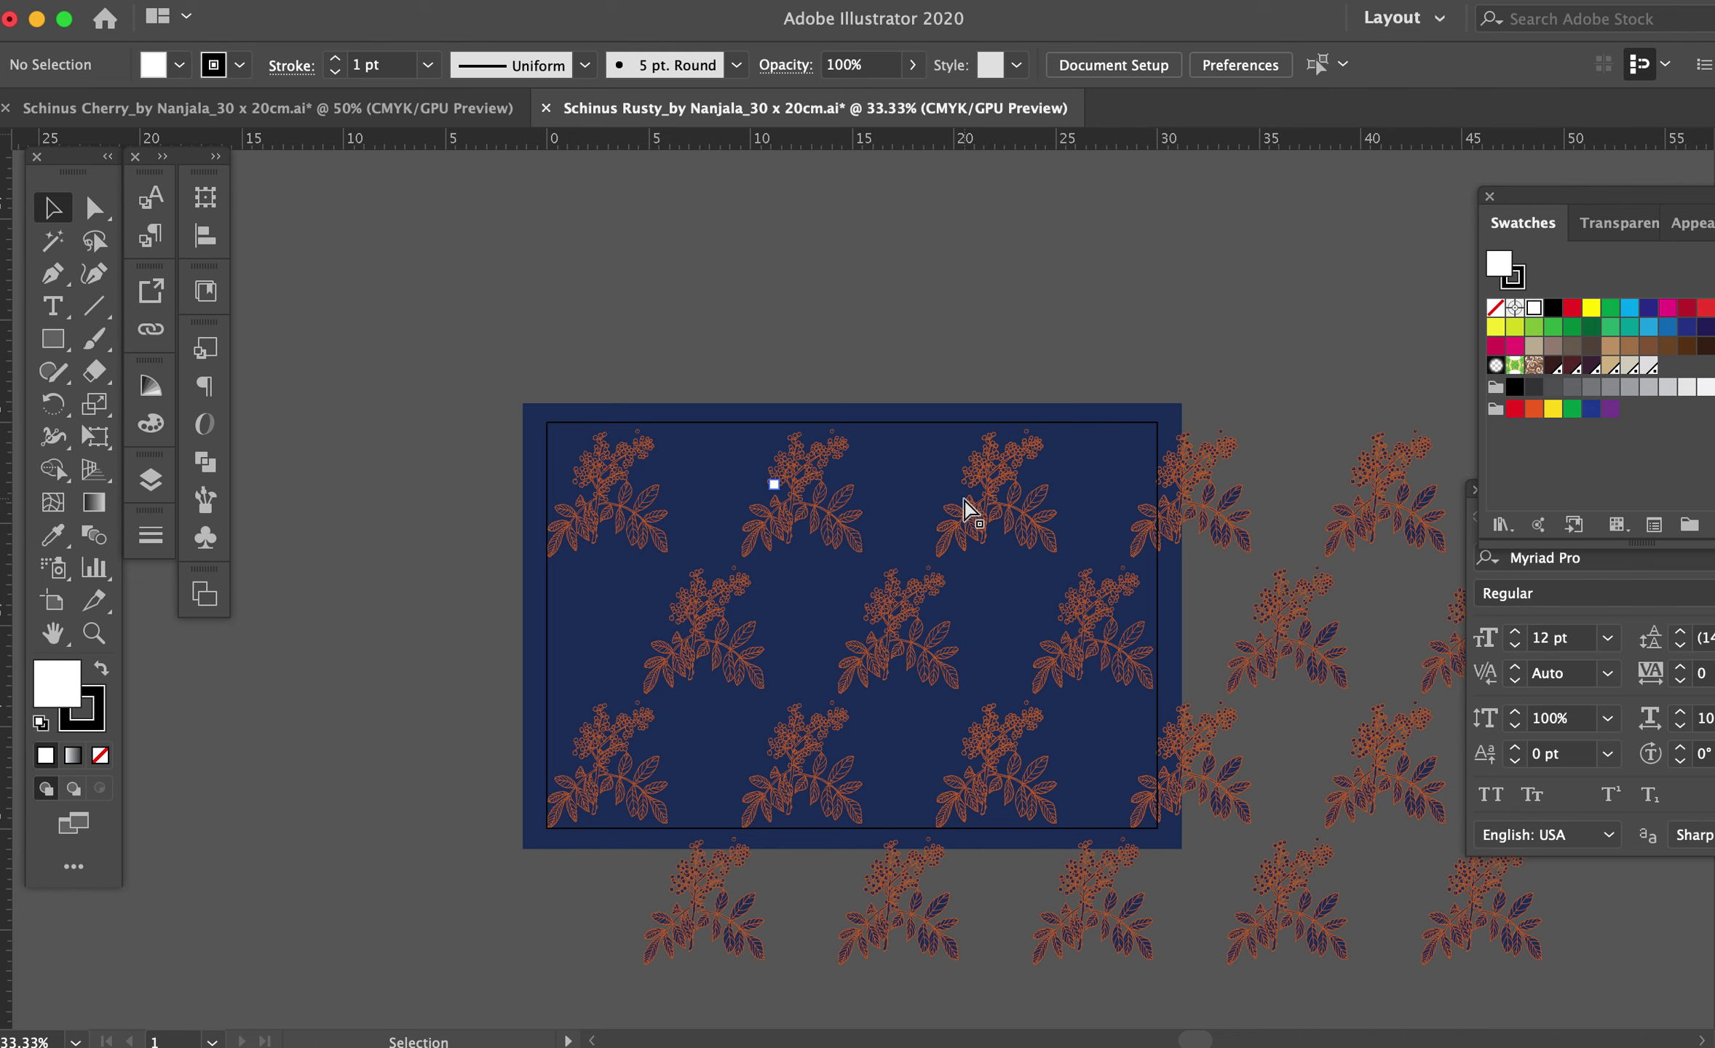
{"action": "key", "text": "super+equal"}
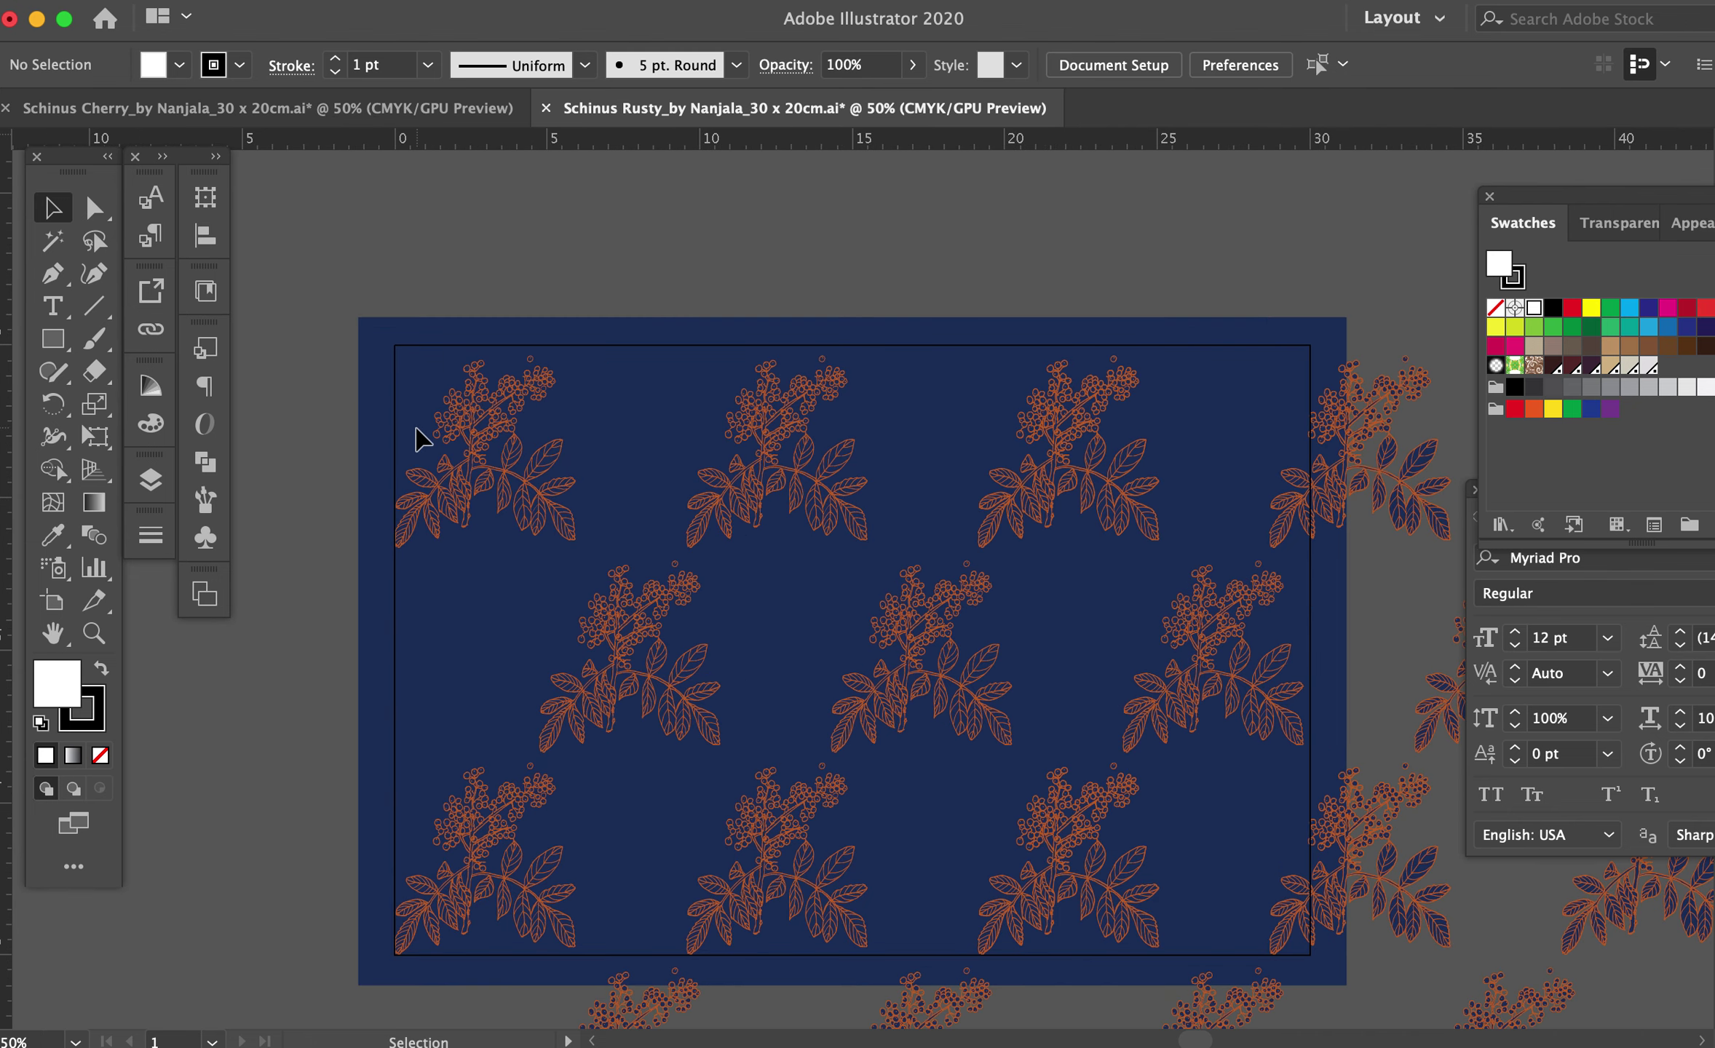
{"action": "key", "text": "super+a"}
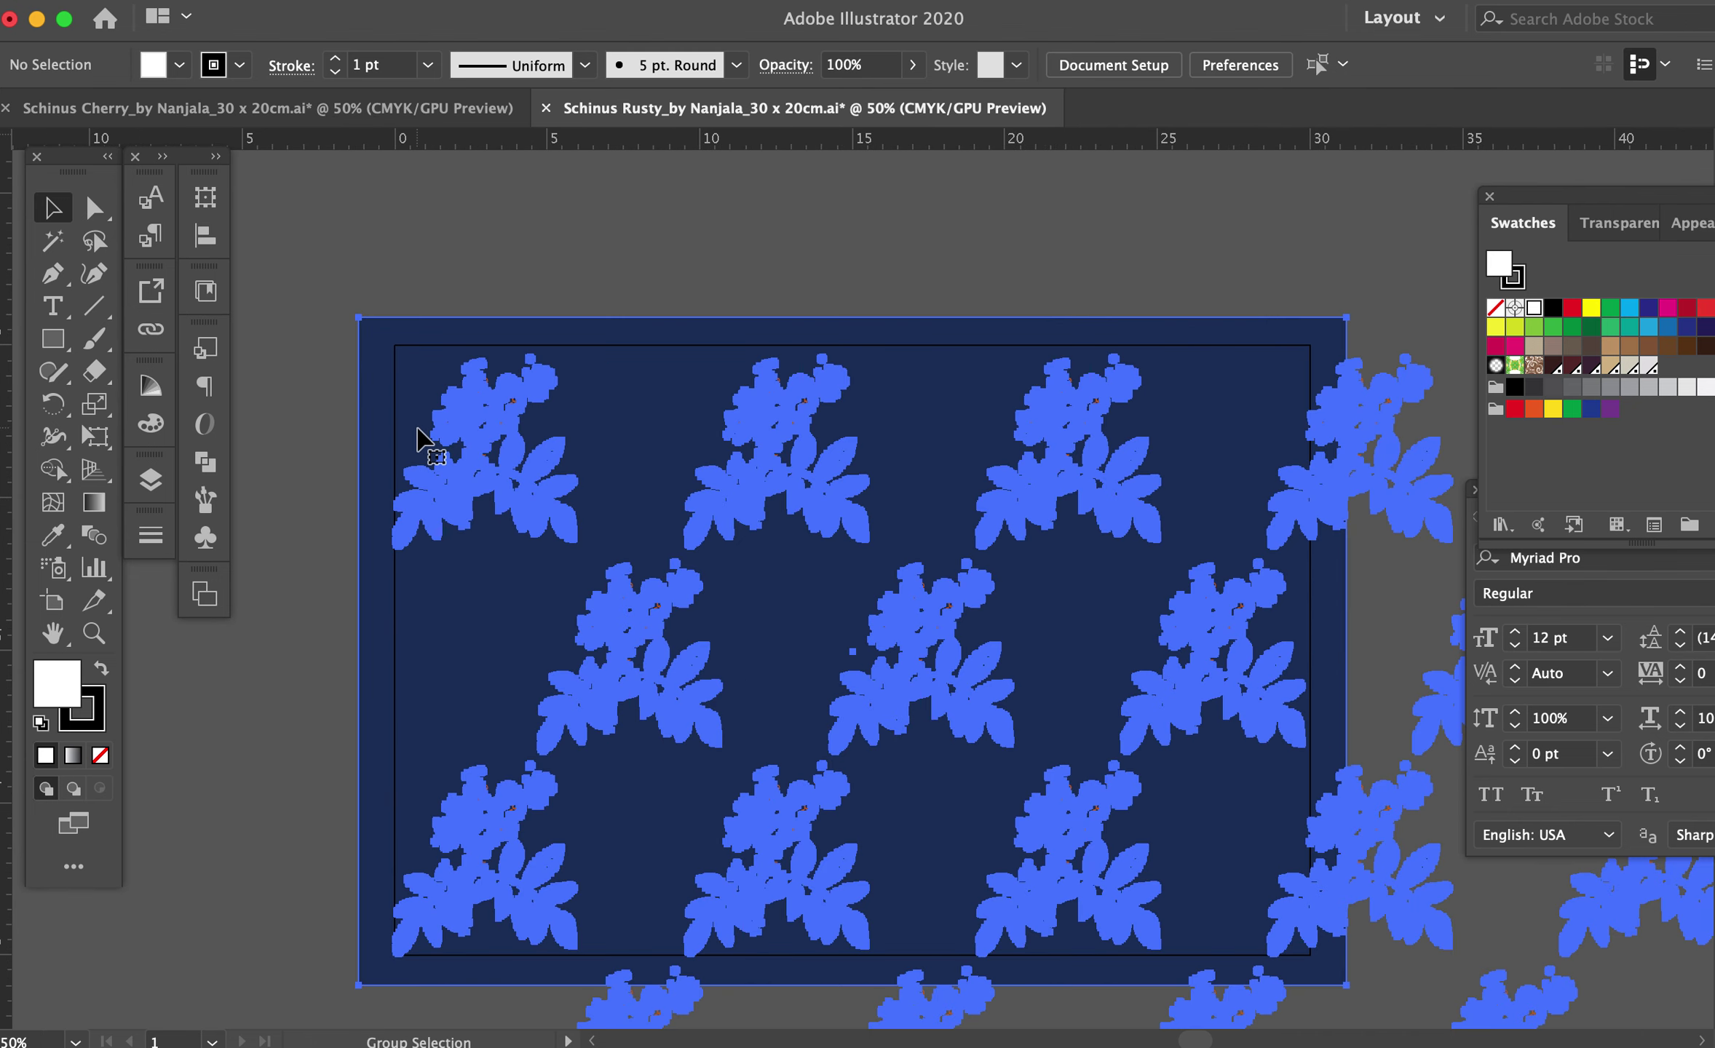
{"action": "left_click", "coordinate": [327, 289]}
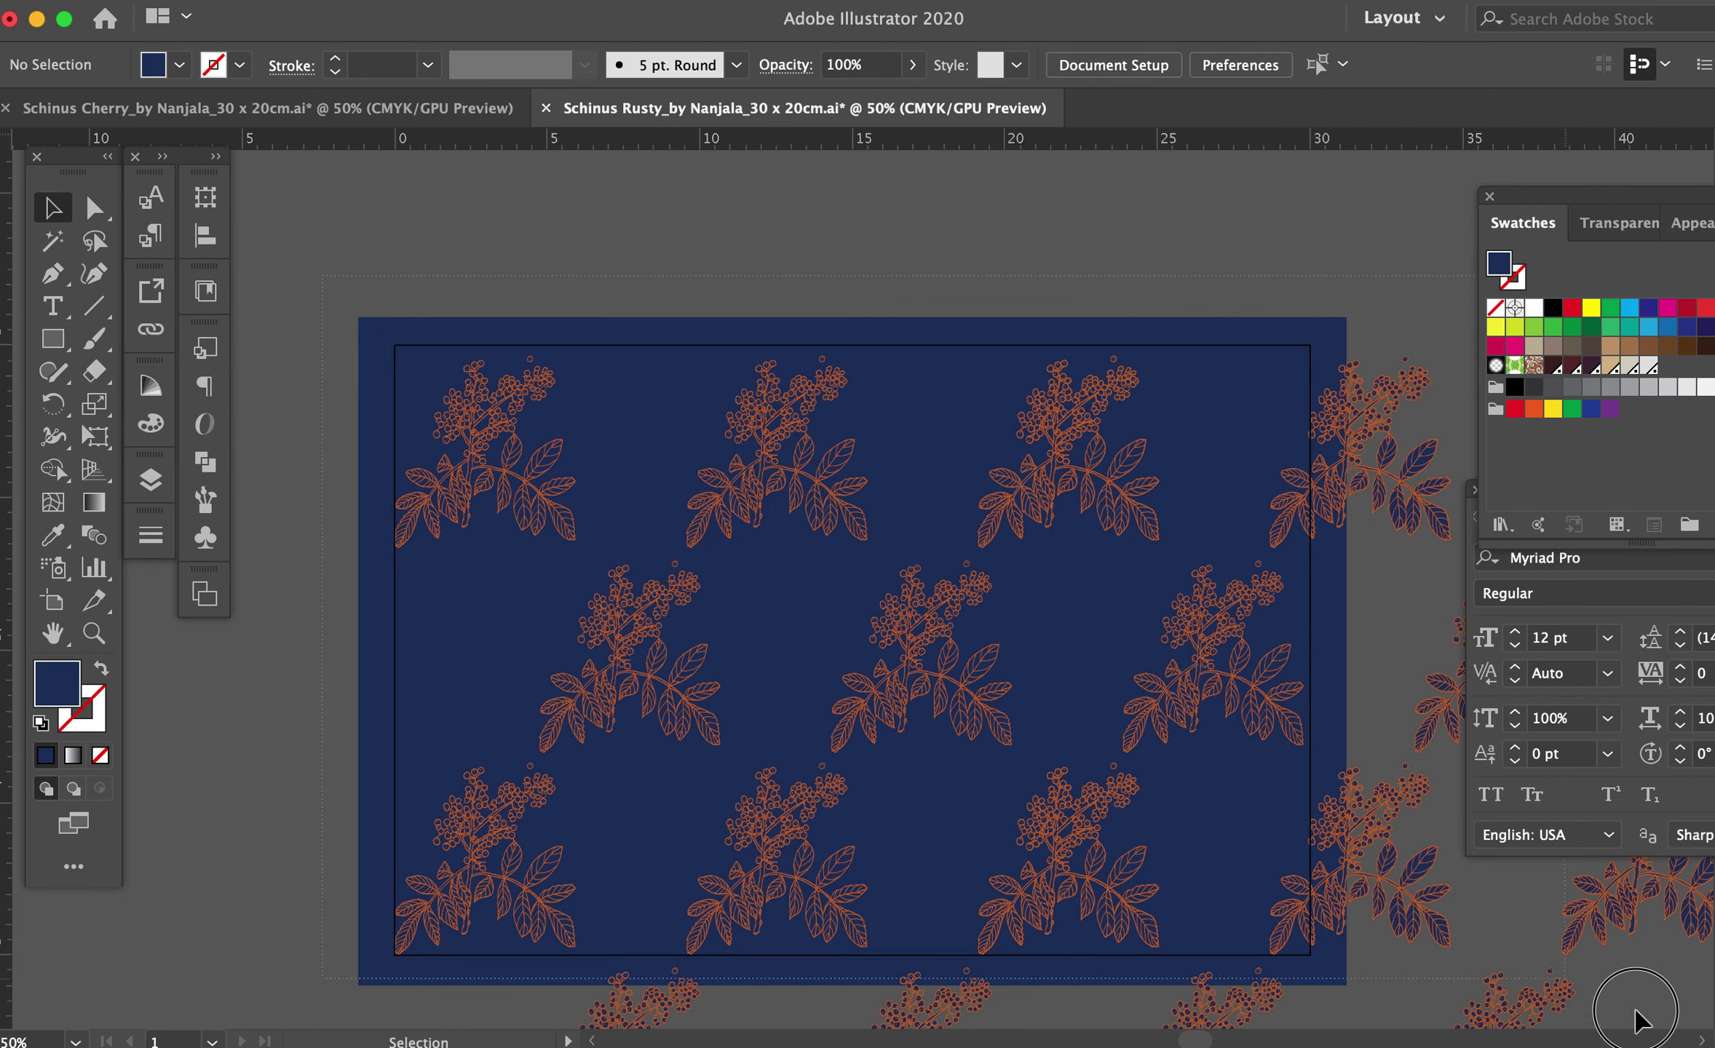
{"action": "scroll", "coordinate": [947, 655], "scroll_direction": "down", "scroll_amount": 3}
{"action": "scroll", "coordinate": [947, 656], "scroll_direction": "right", "scroll_amount": 2}
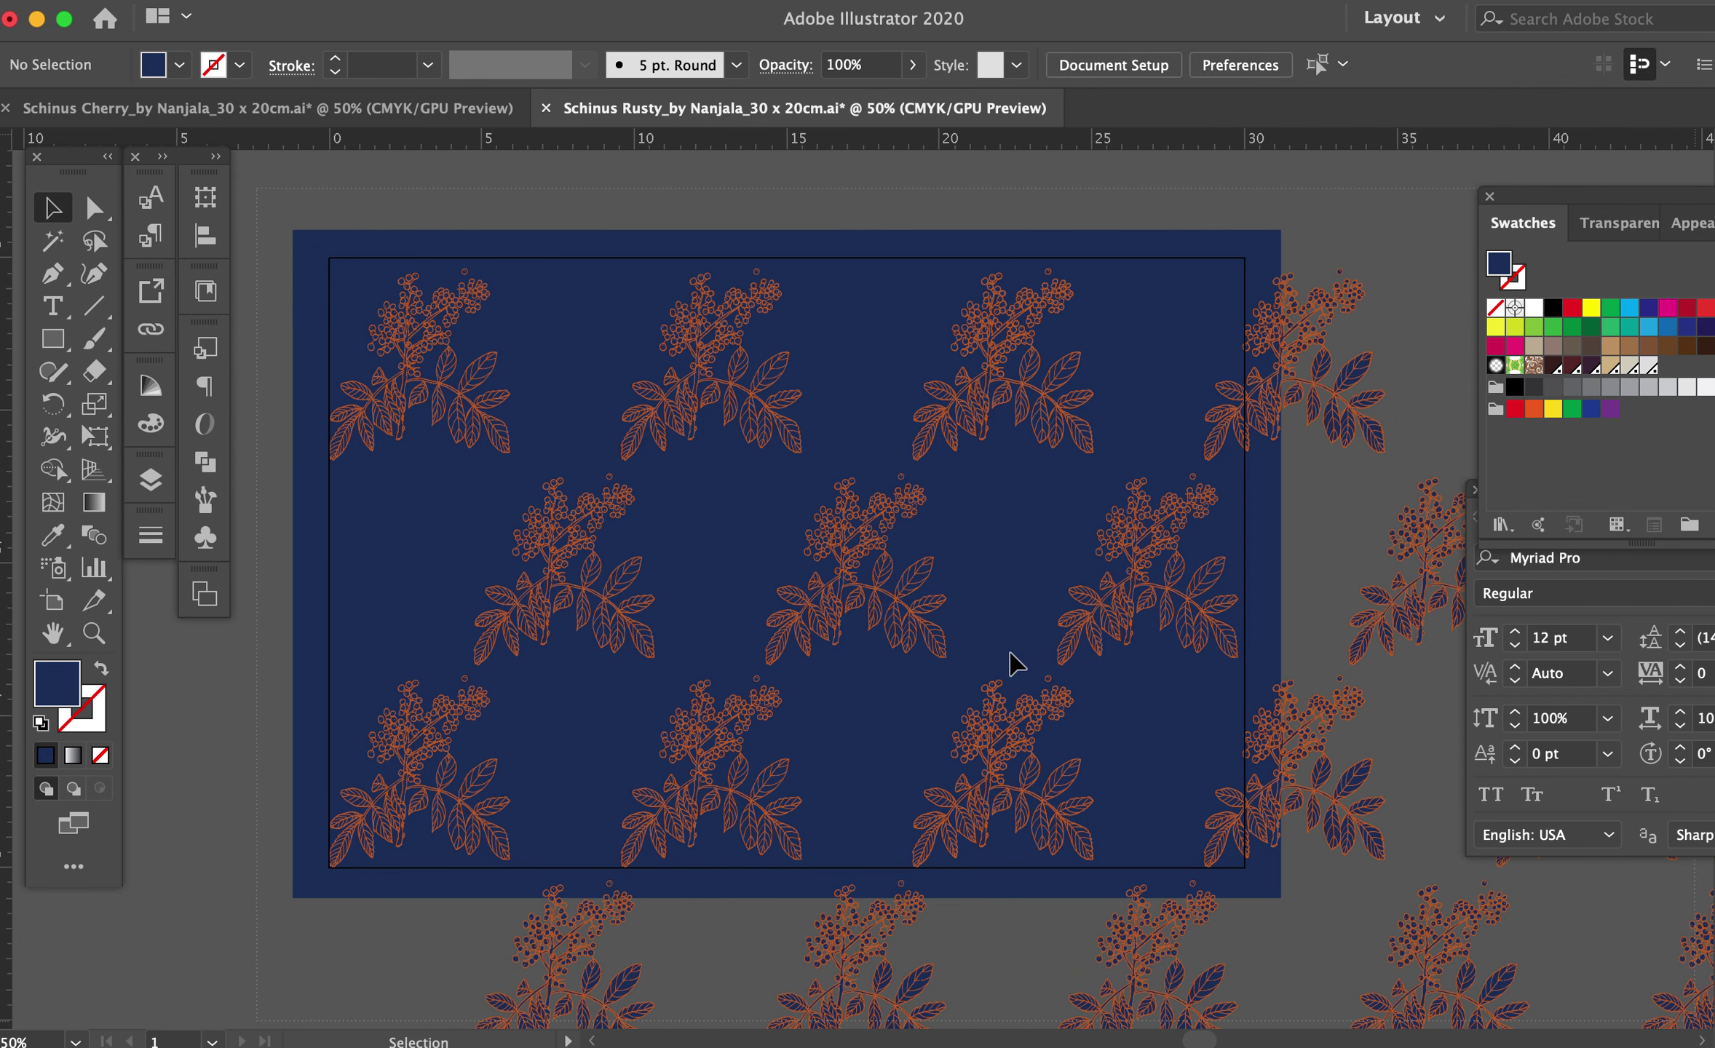
{"action": "key", "text": "super+a"}
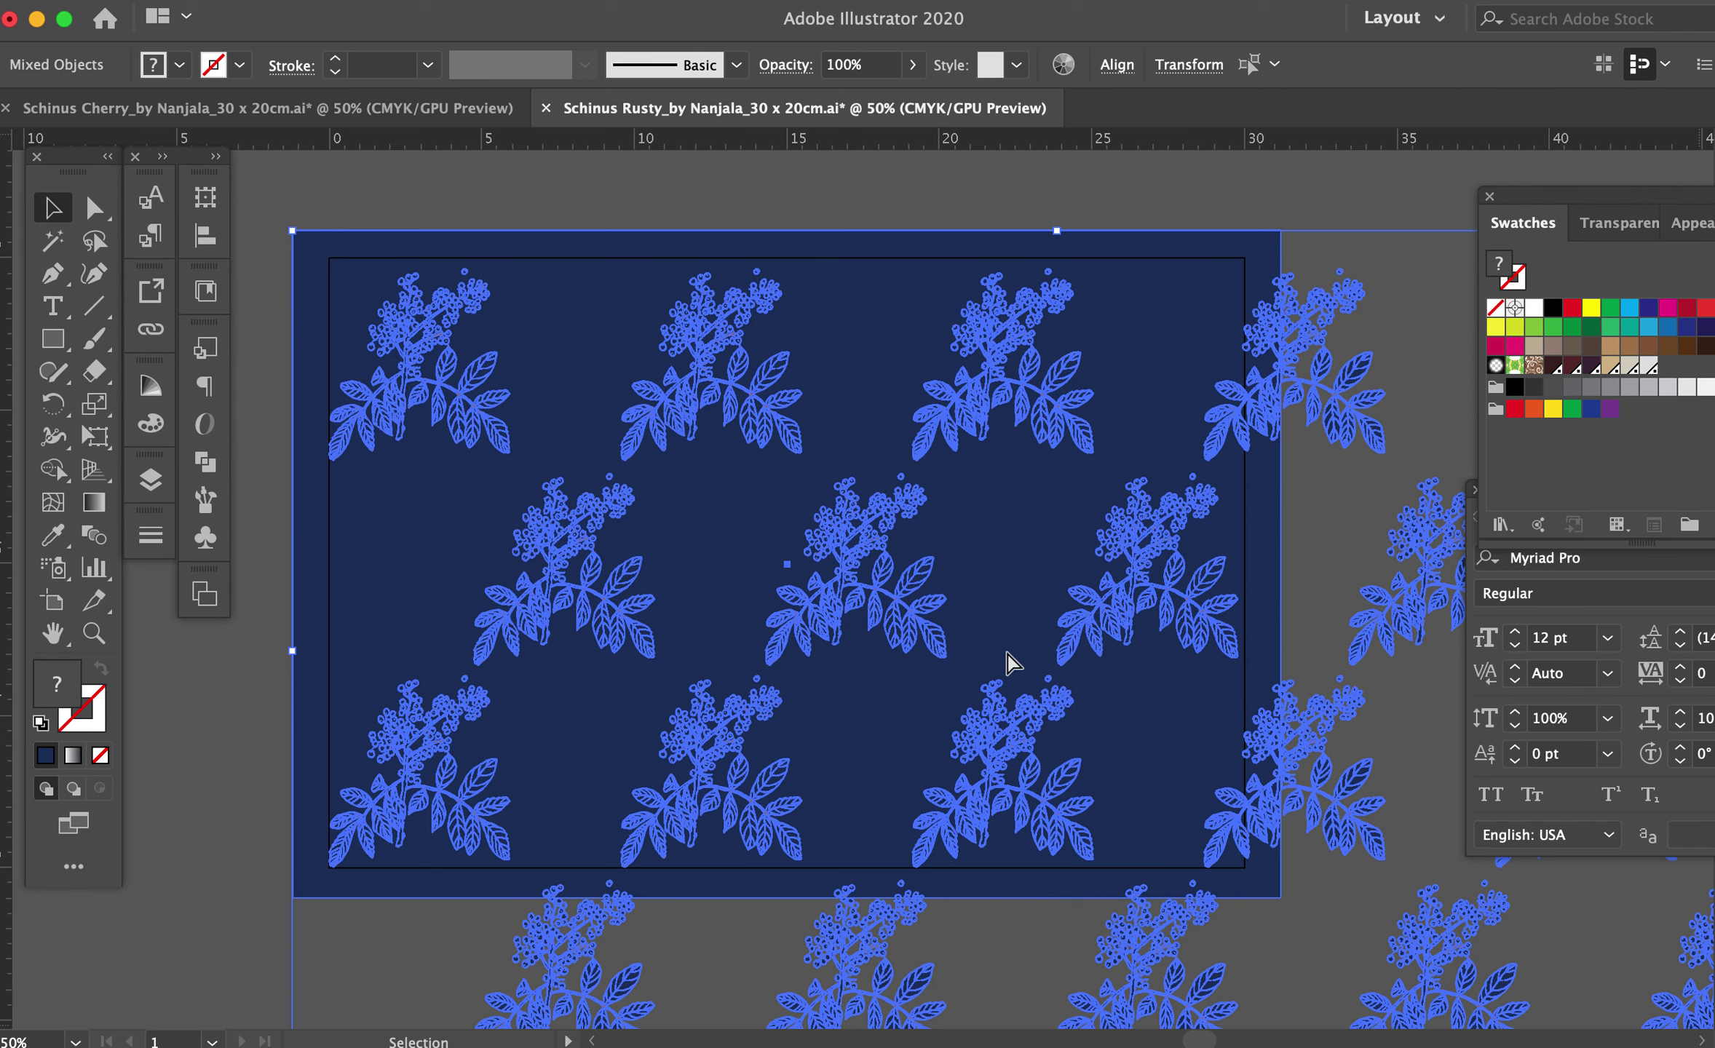
{"action": "key", "text": "a"}
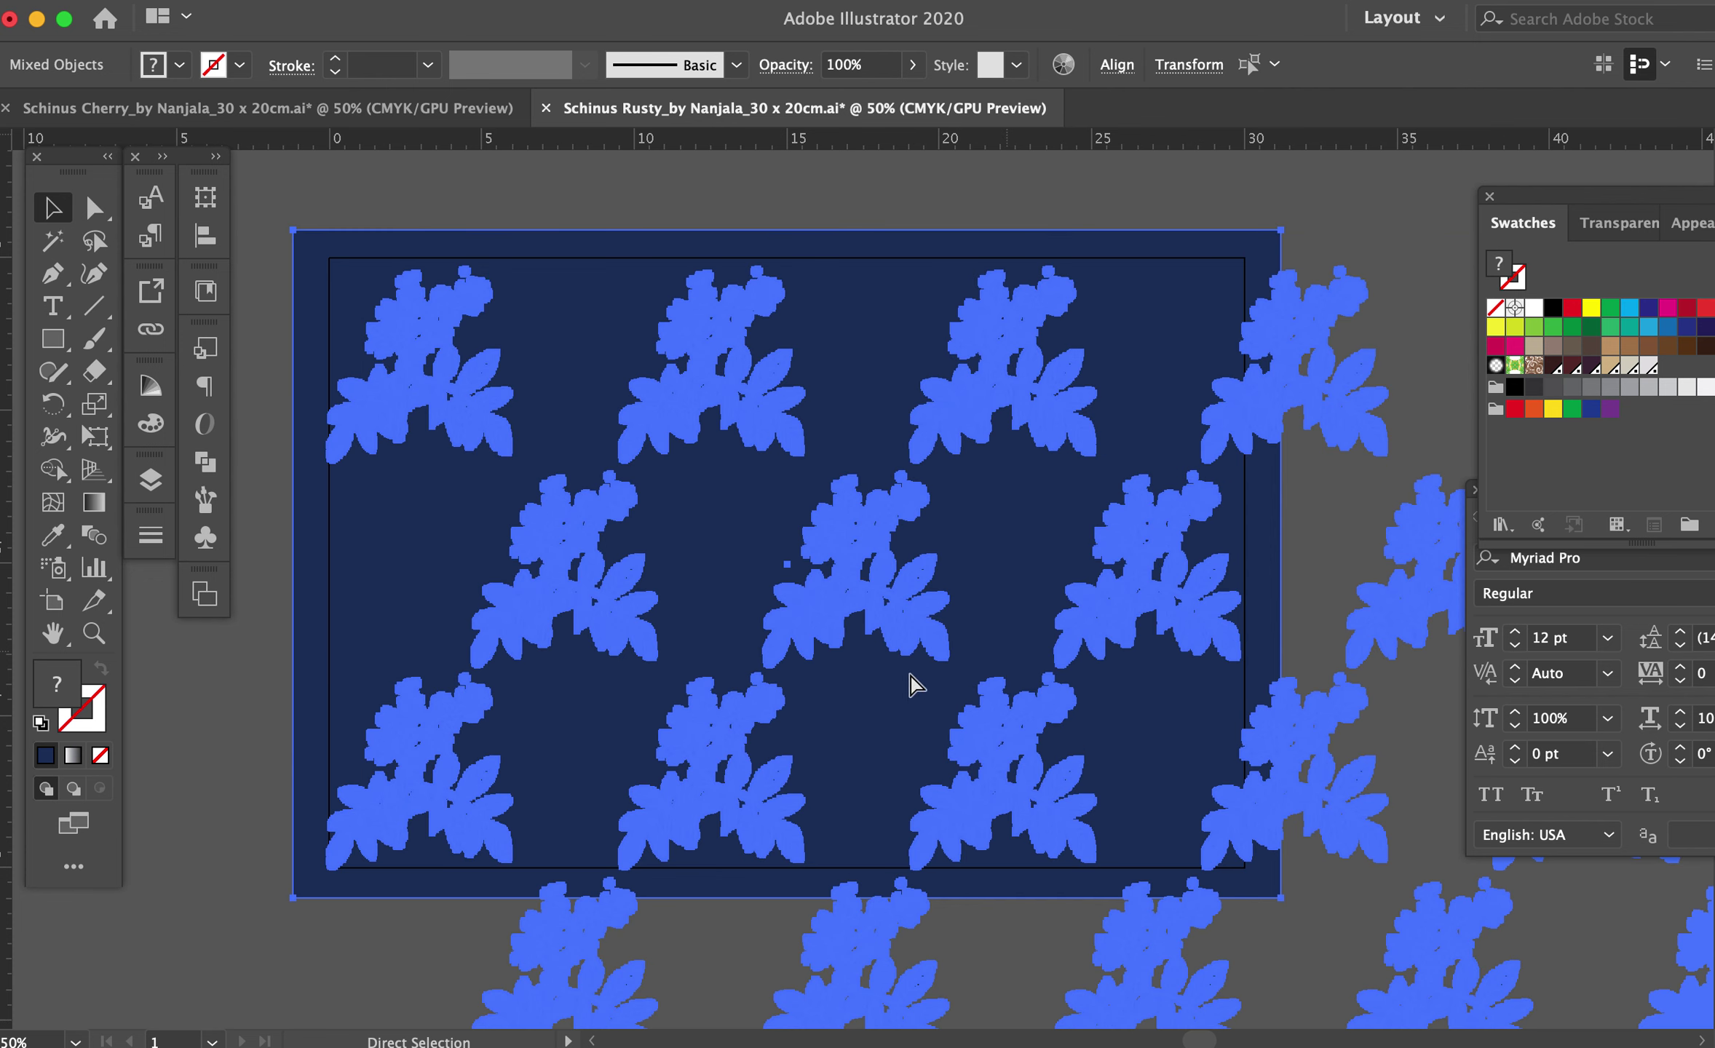
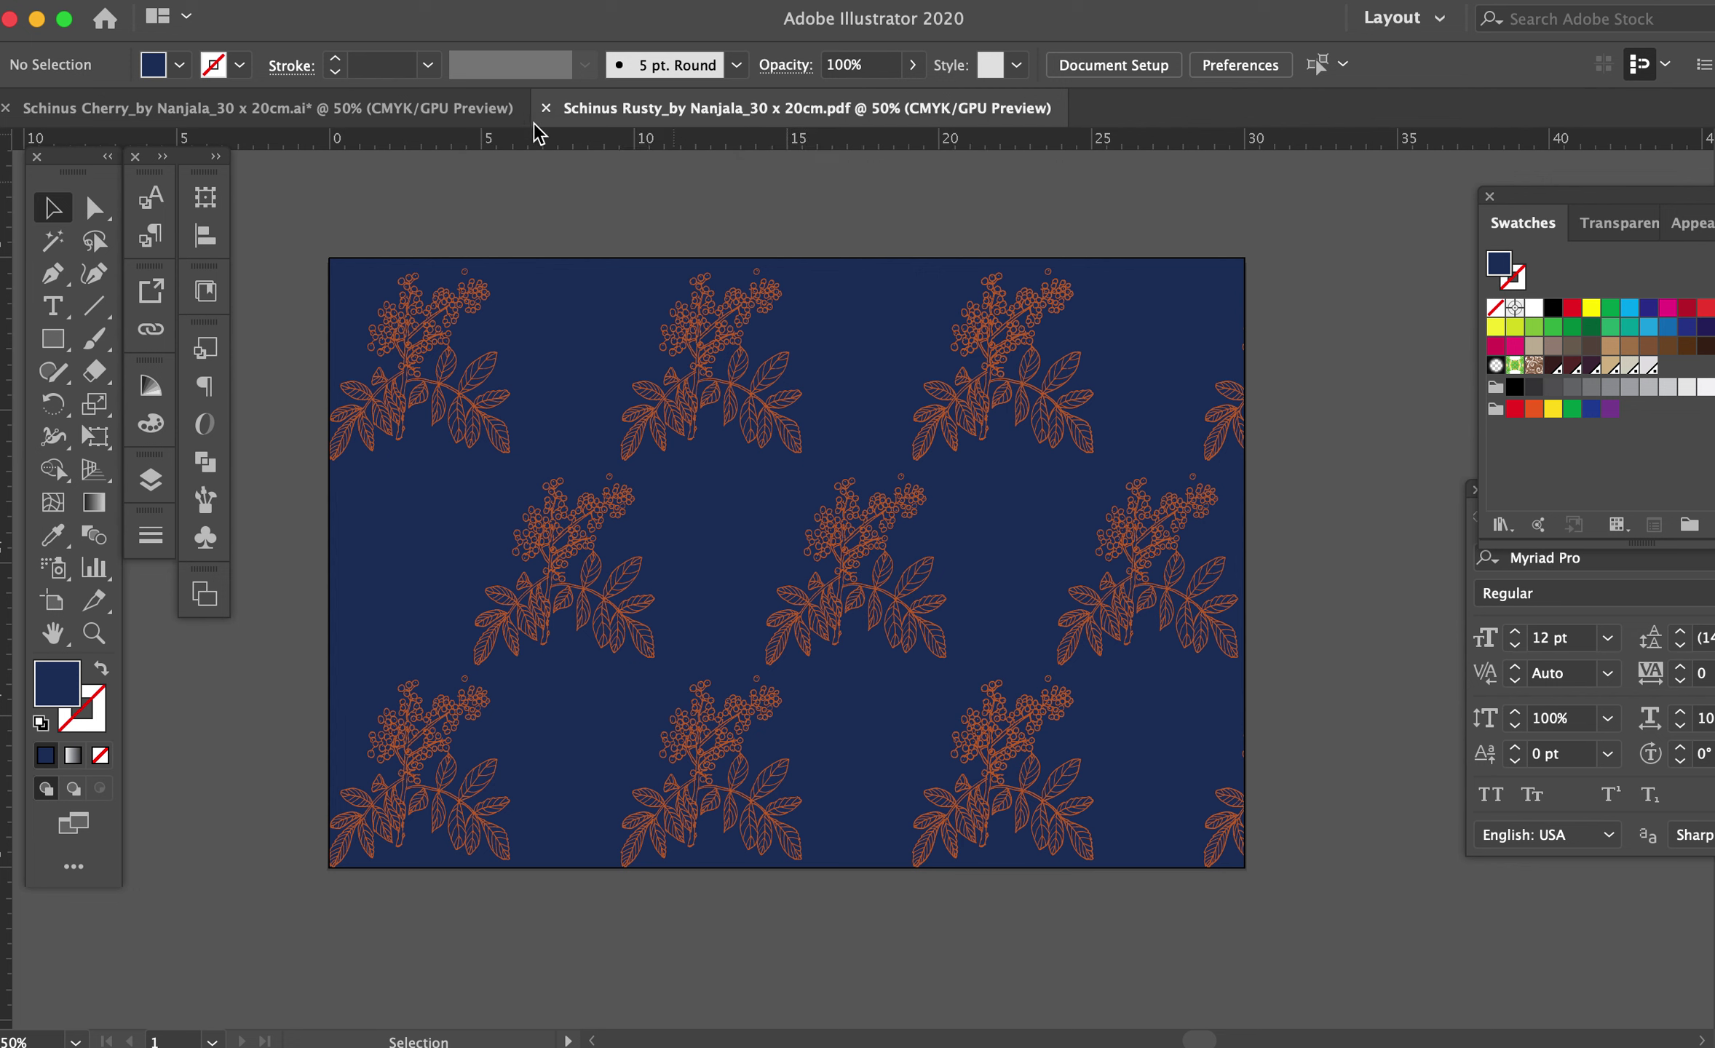
Check the artboard dimensions of the Schinus Rusty 30 x 20cm PDF through its document setup, then leave artboard editing.
{"action": "left_click", "coordinate": [181, 1]}
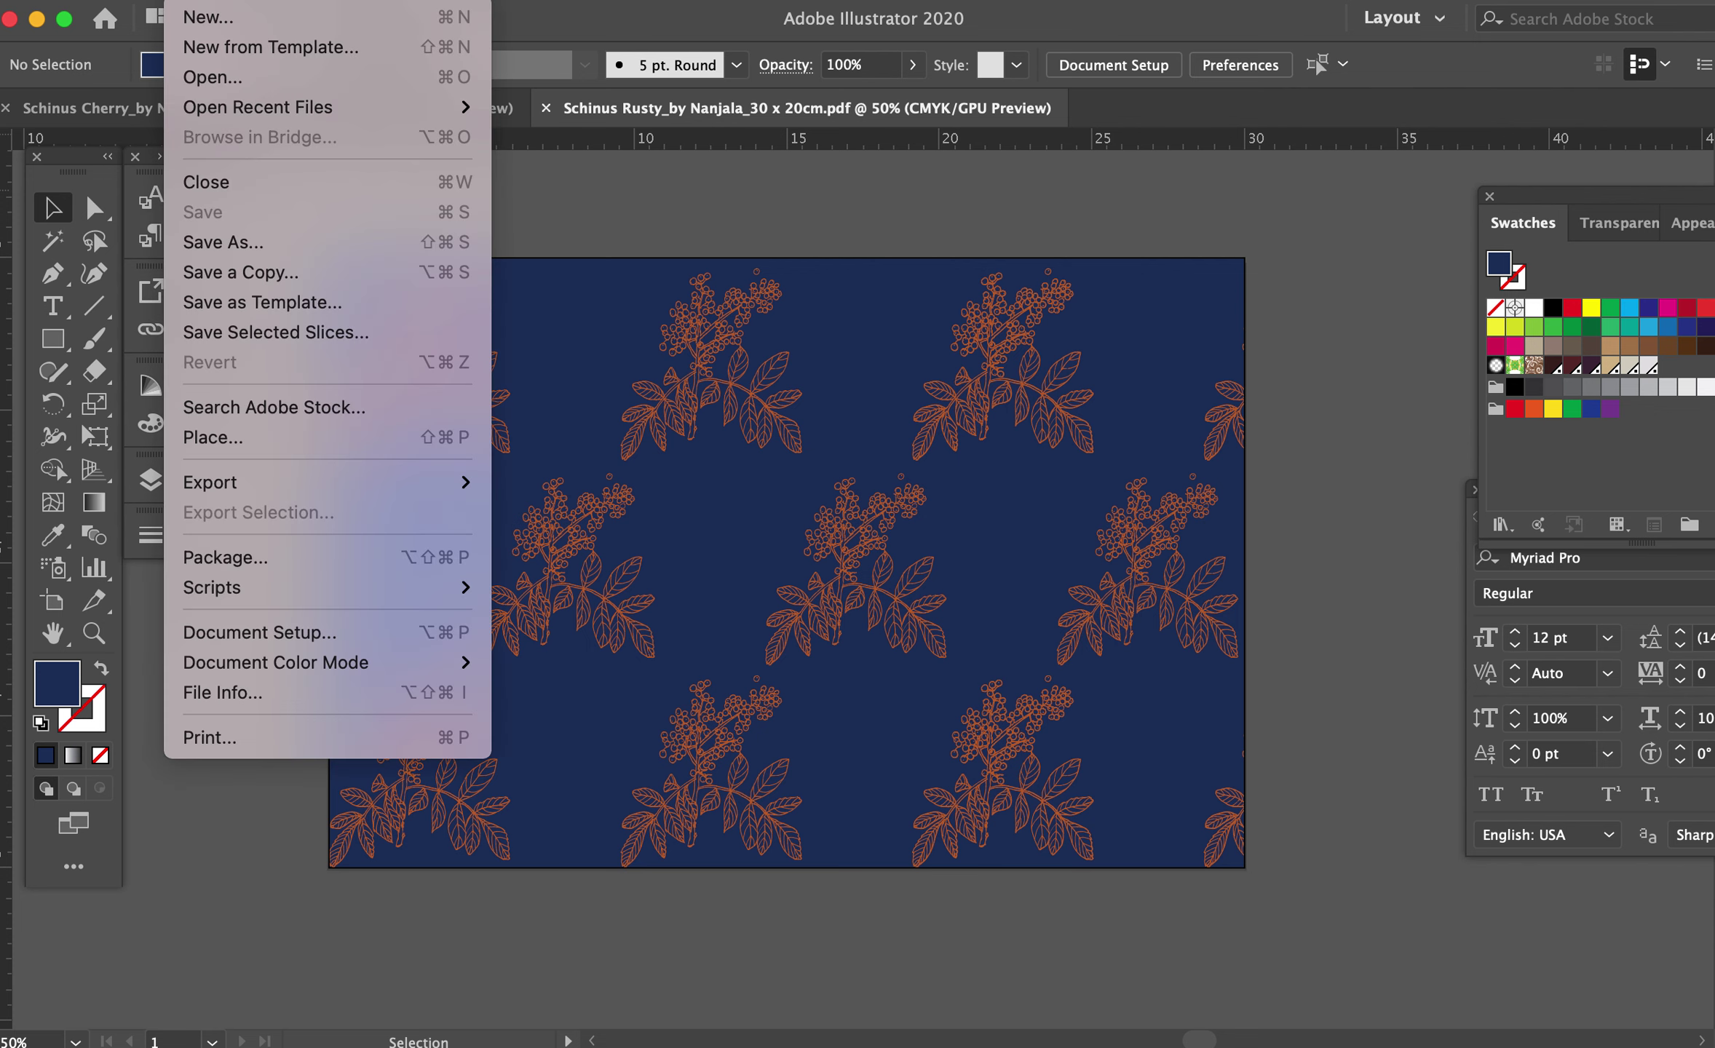
{"action": "left_click", "coordinate": [309, 635]}
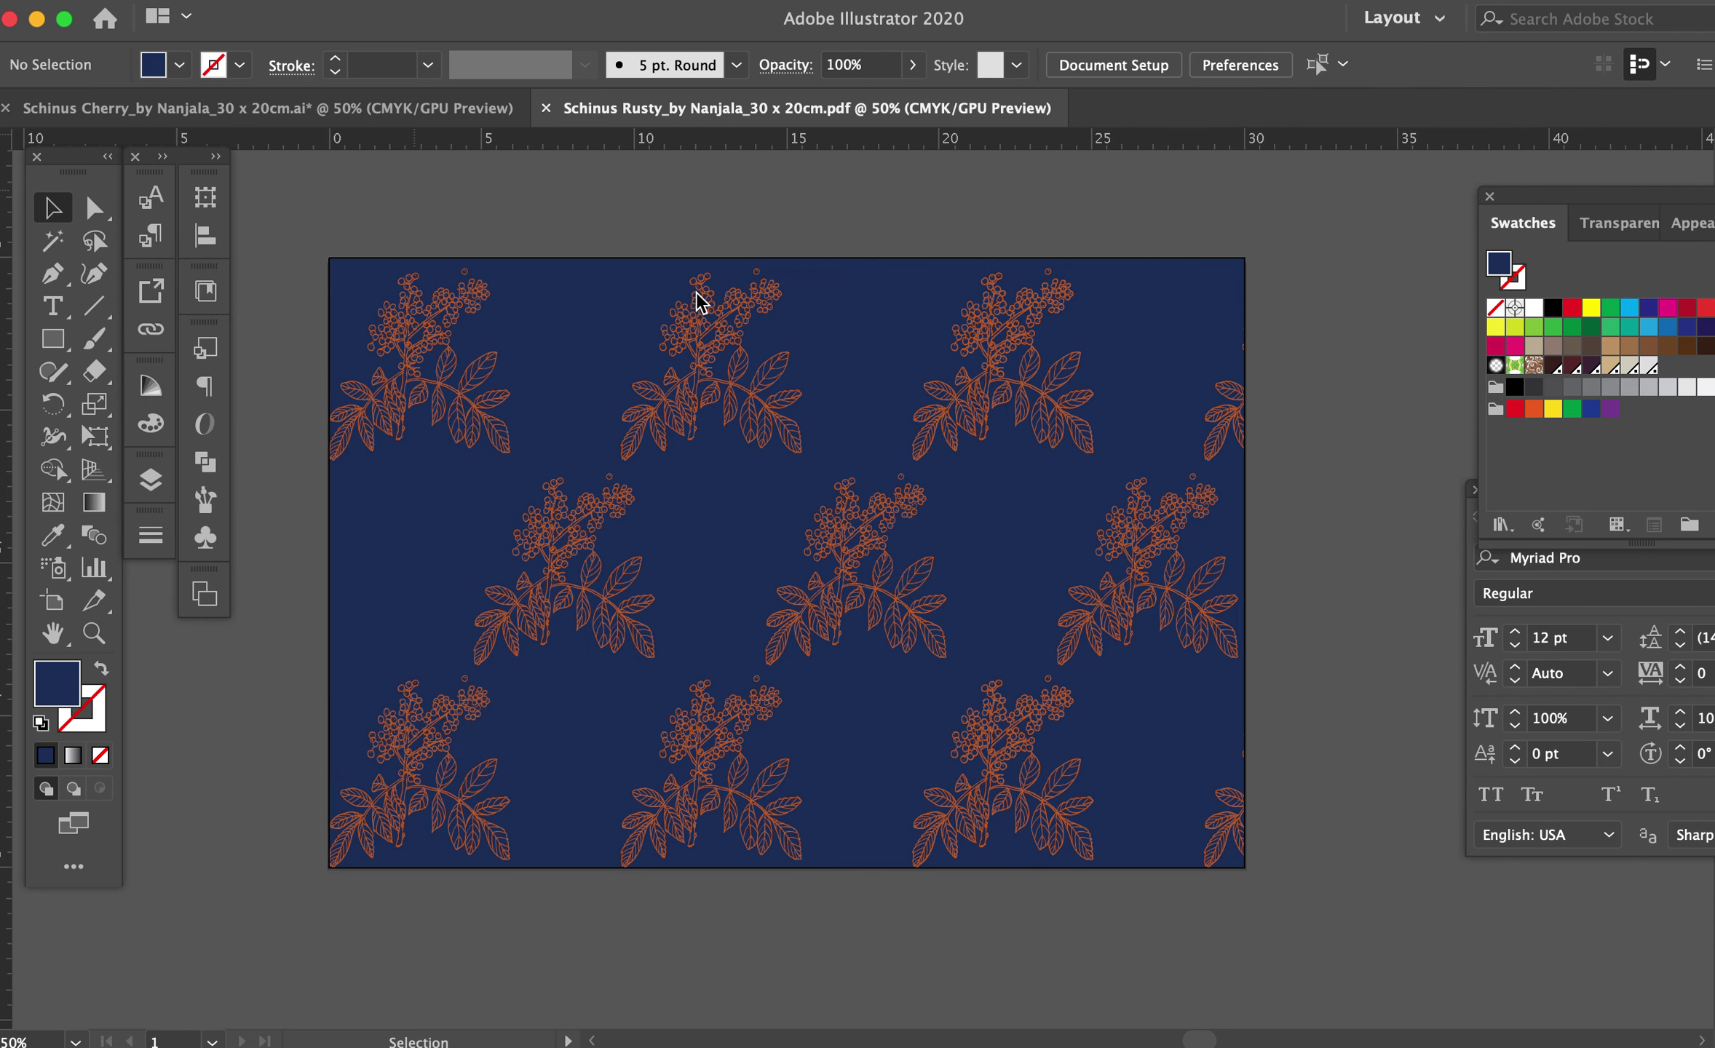
{"action": "left_click", "coordinate": [1091, 326]}
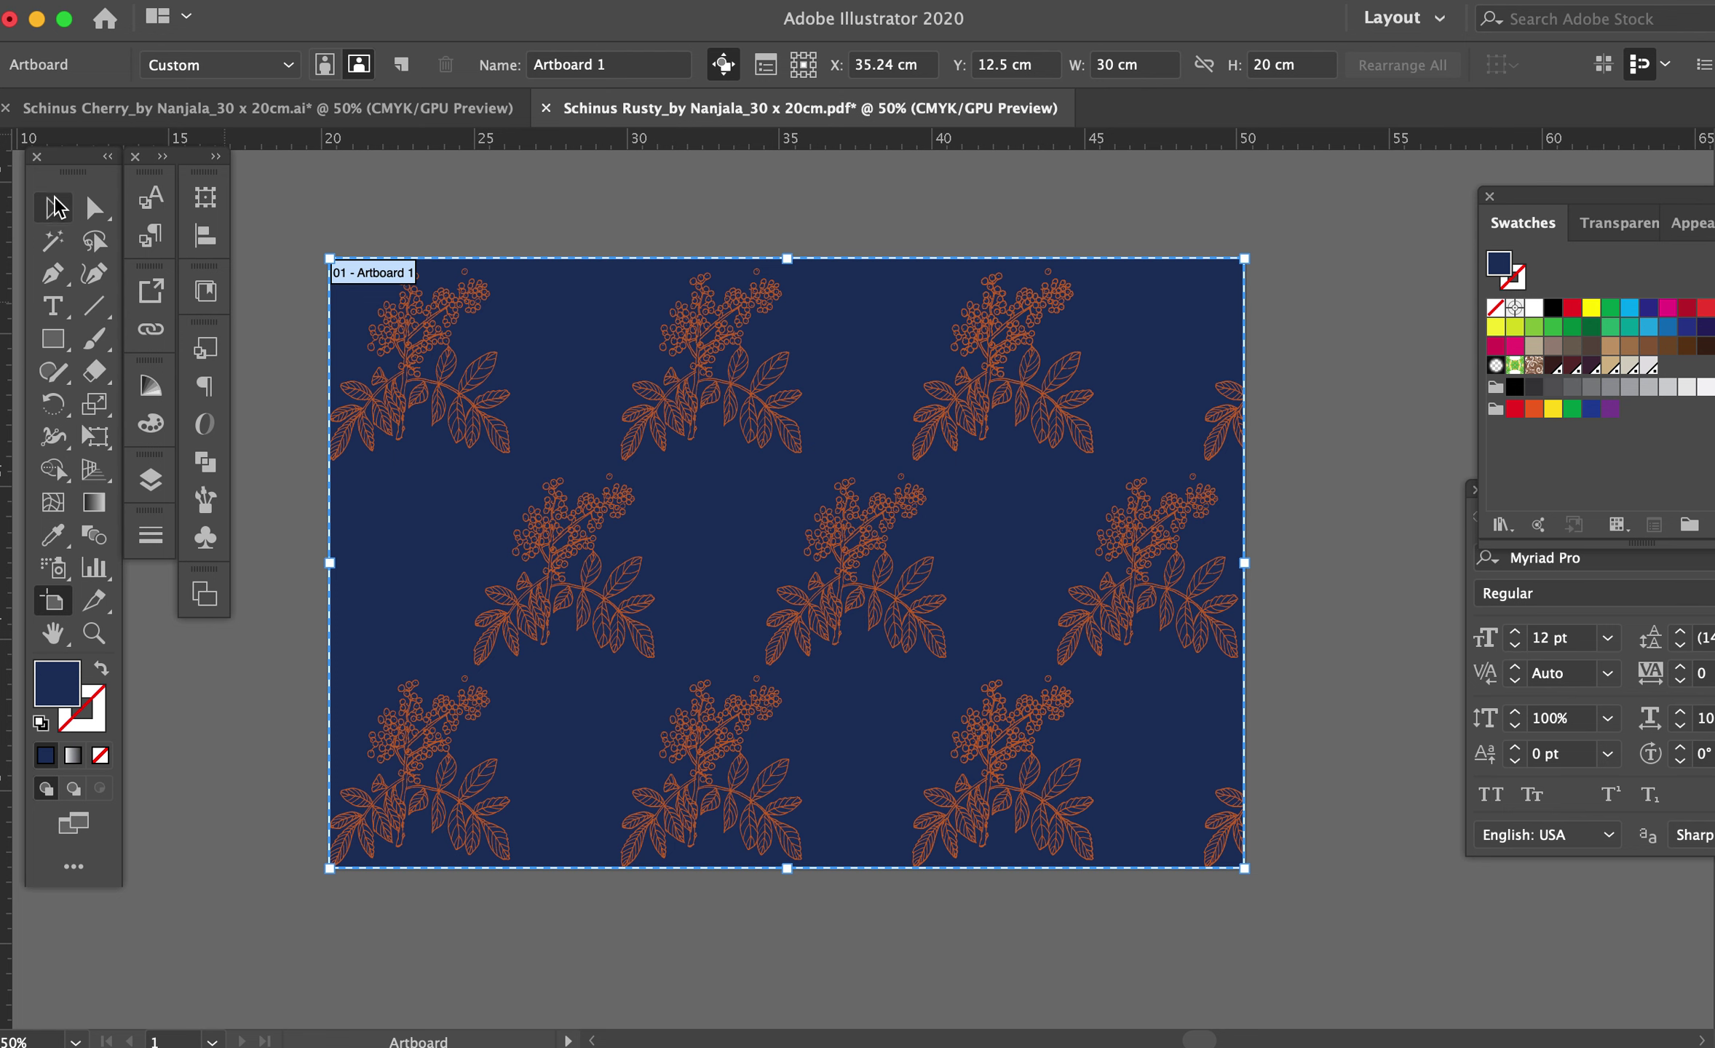
{"action": "key", "text": "v"}
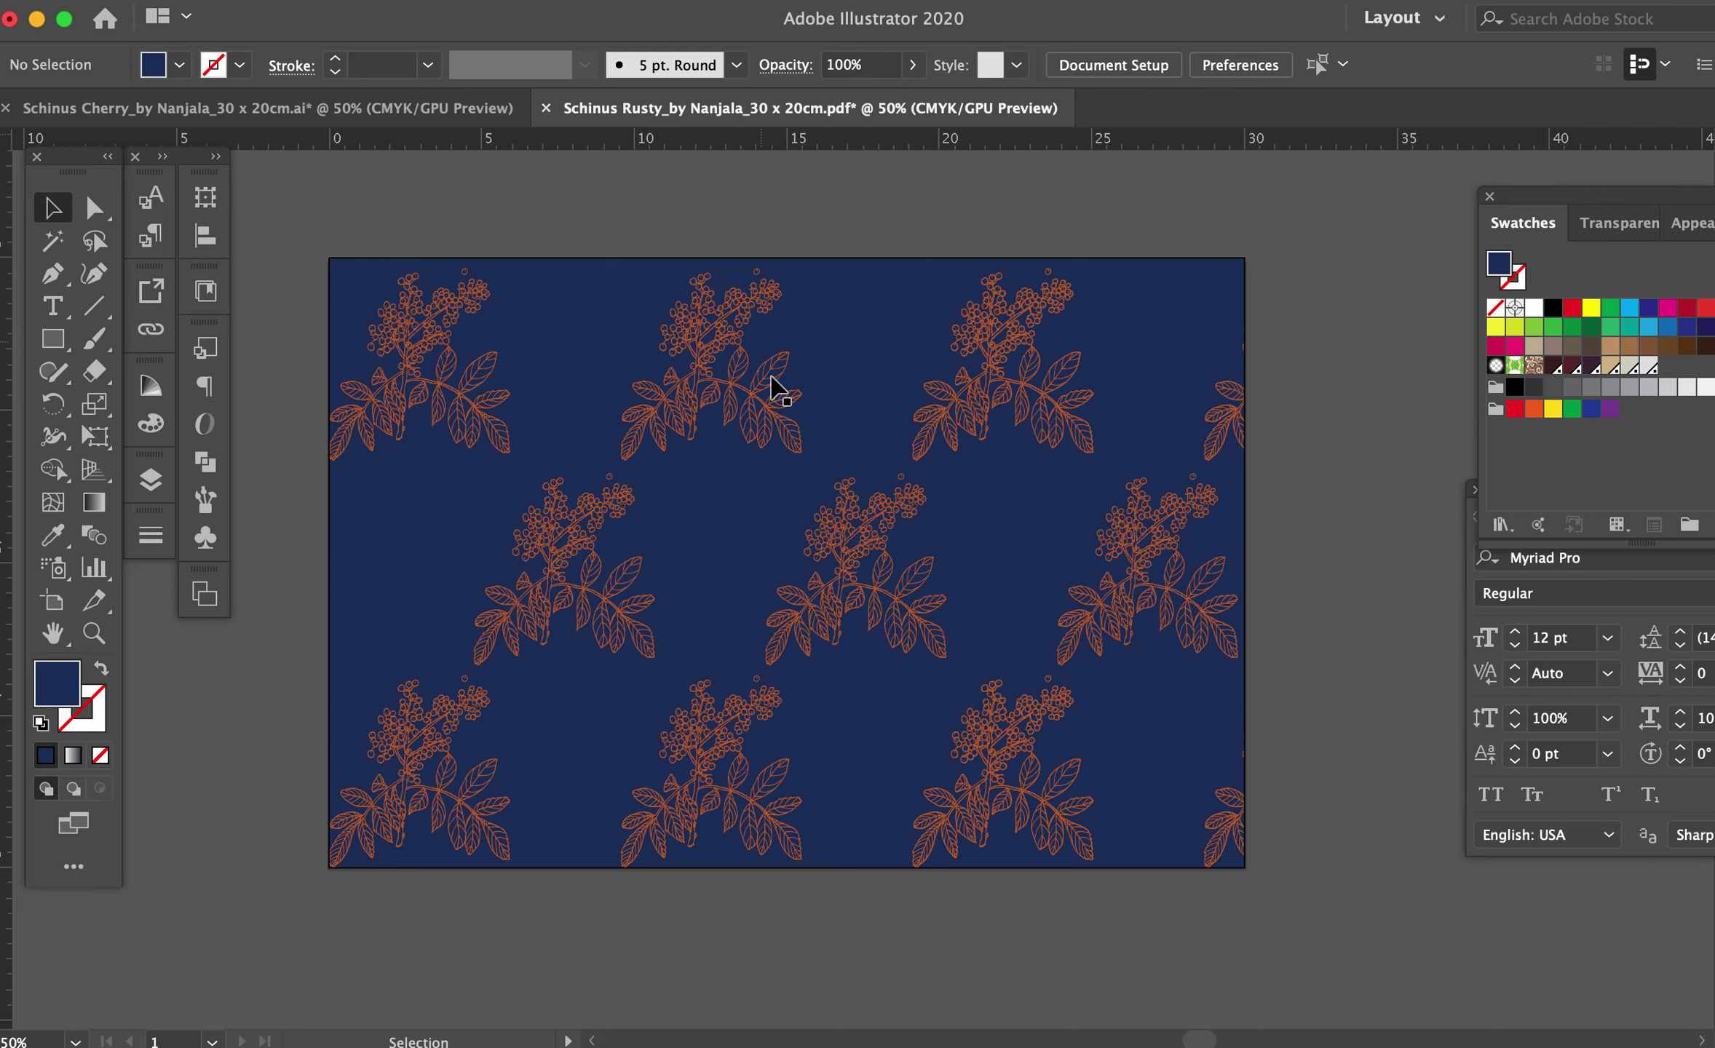
{"action": "key", "text": "super+Tab"}
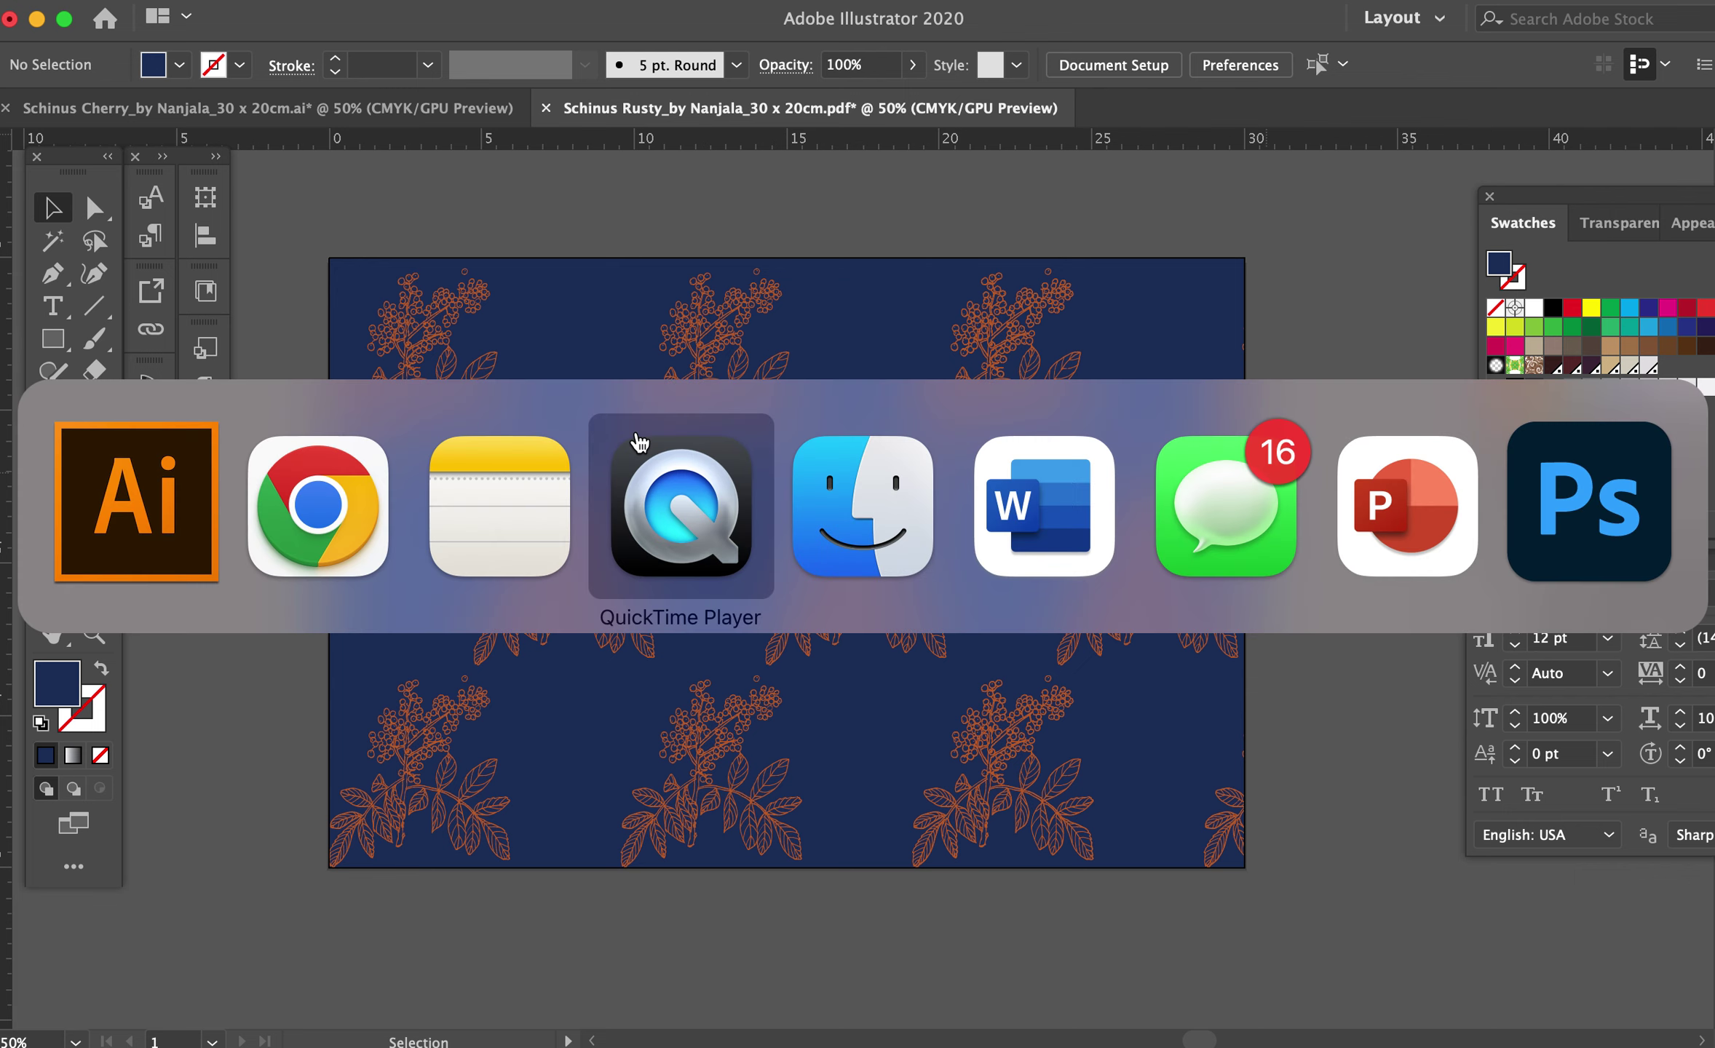
Return to Chrome and give the cropped PNG alt text naming the Schinus Rusty pattern, its designer and Undameta, ending "Colours in midnight blue and tan brown.".
{"action": "left_click", "coordinate": [355, 487]}
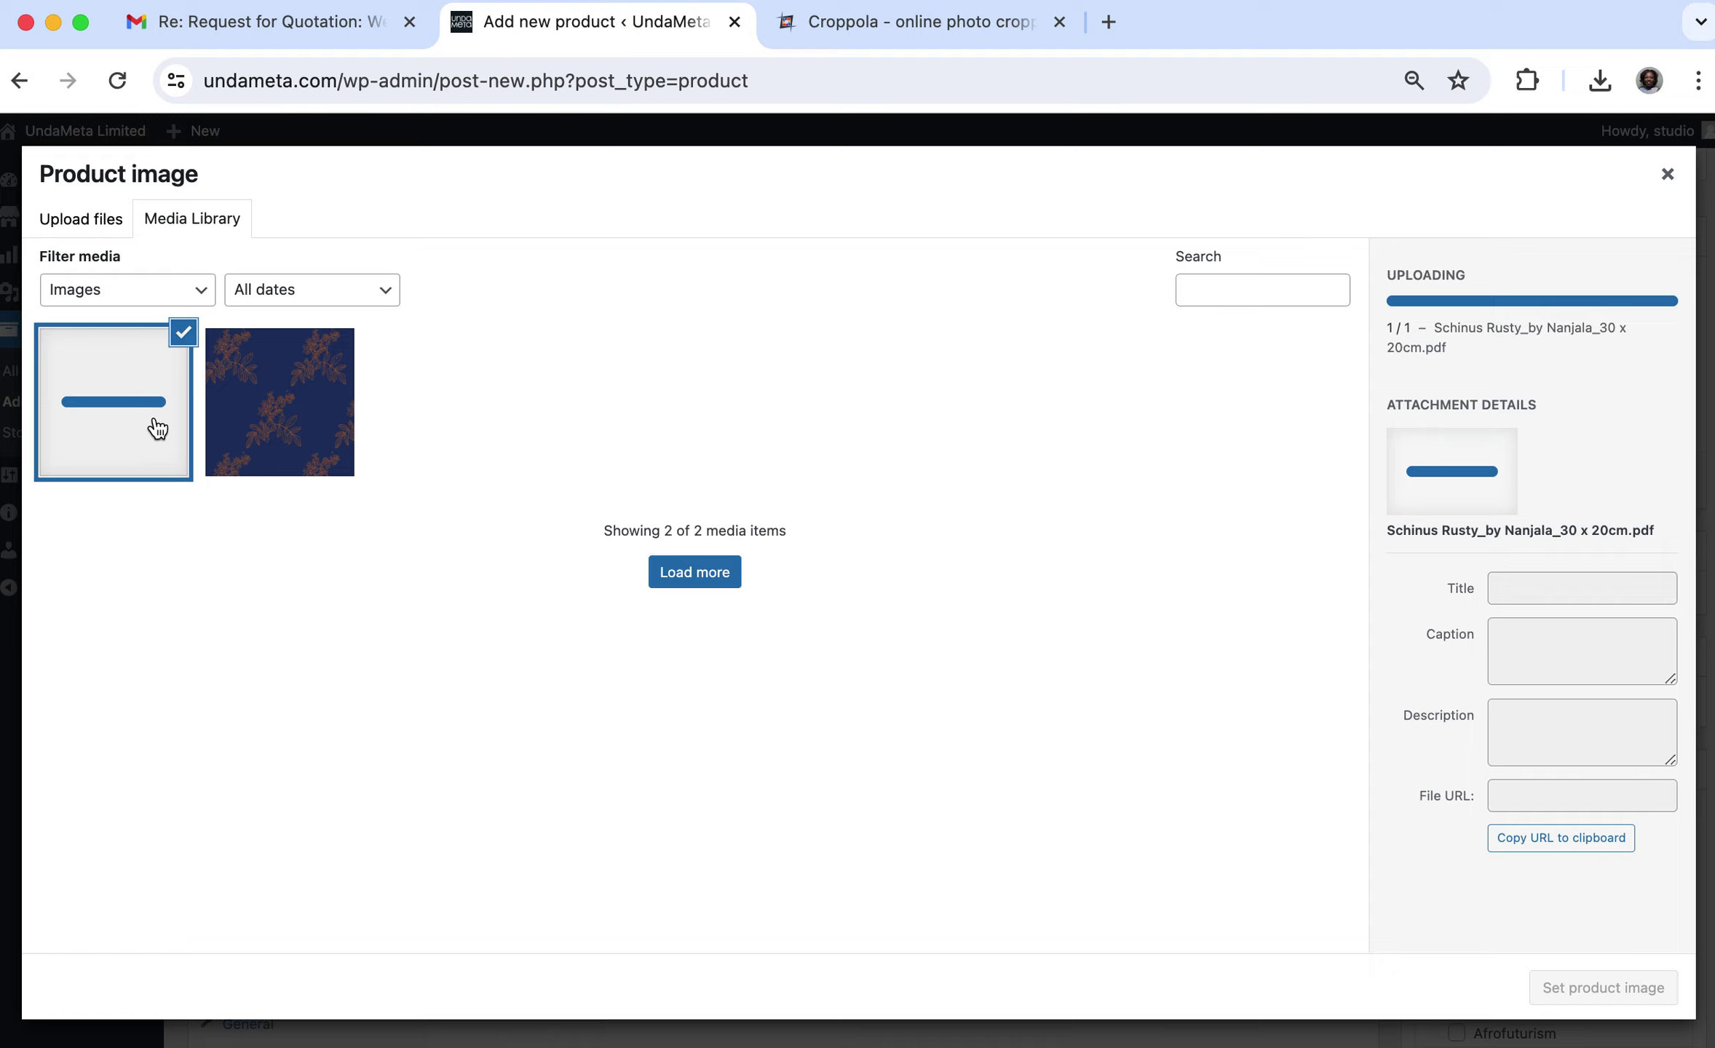
{"action": "left_click", "coordinate": [252, 406]}
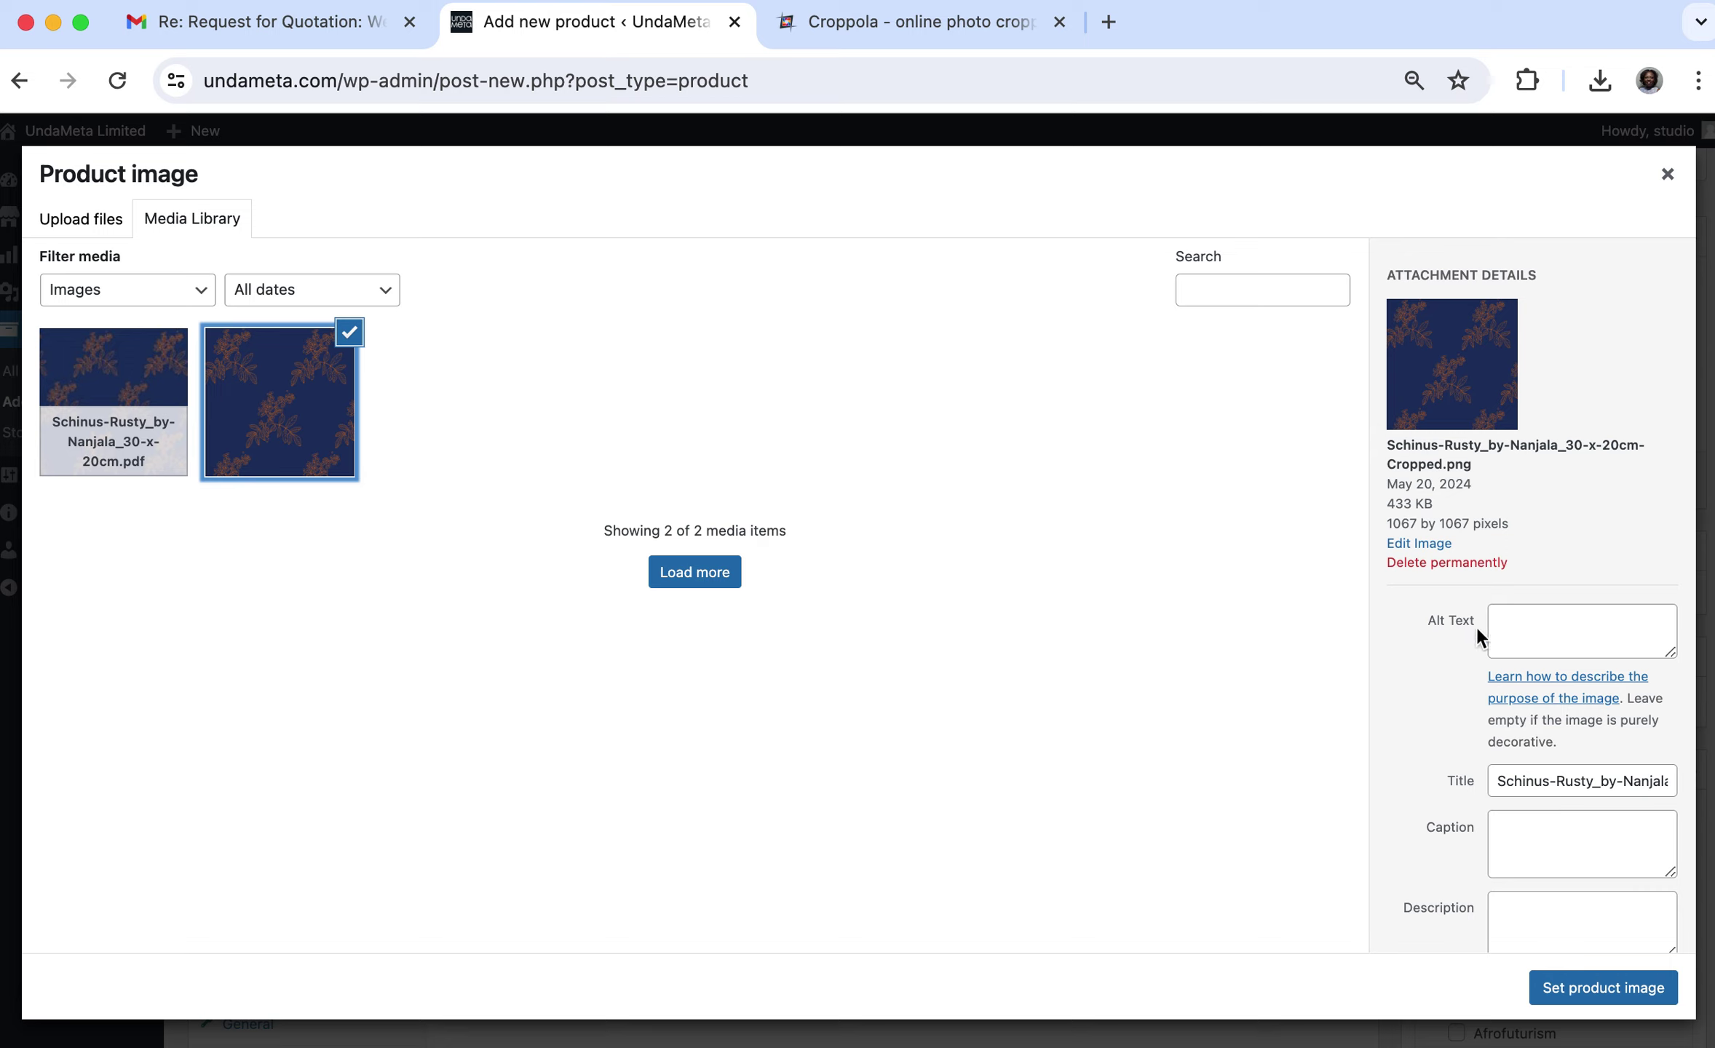
{"action": "left_click", "coordinate": [1531, 620]}
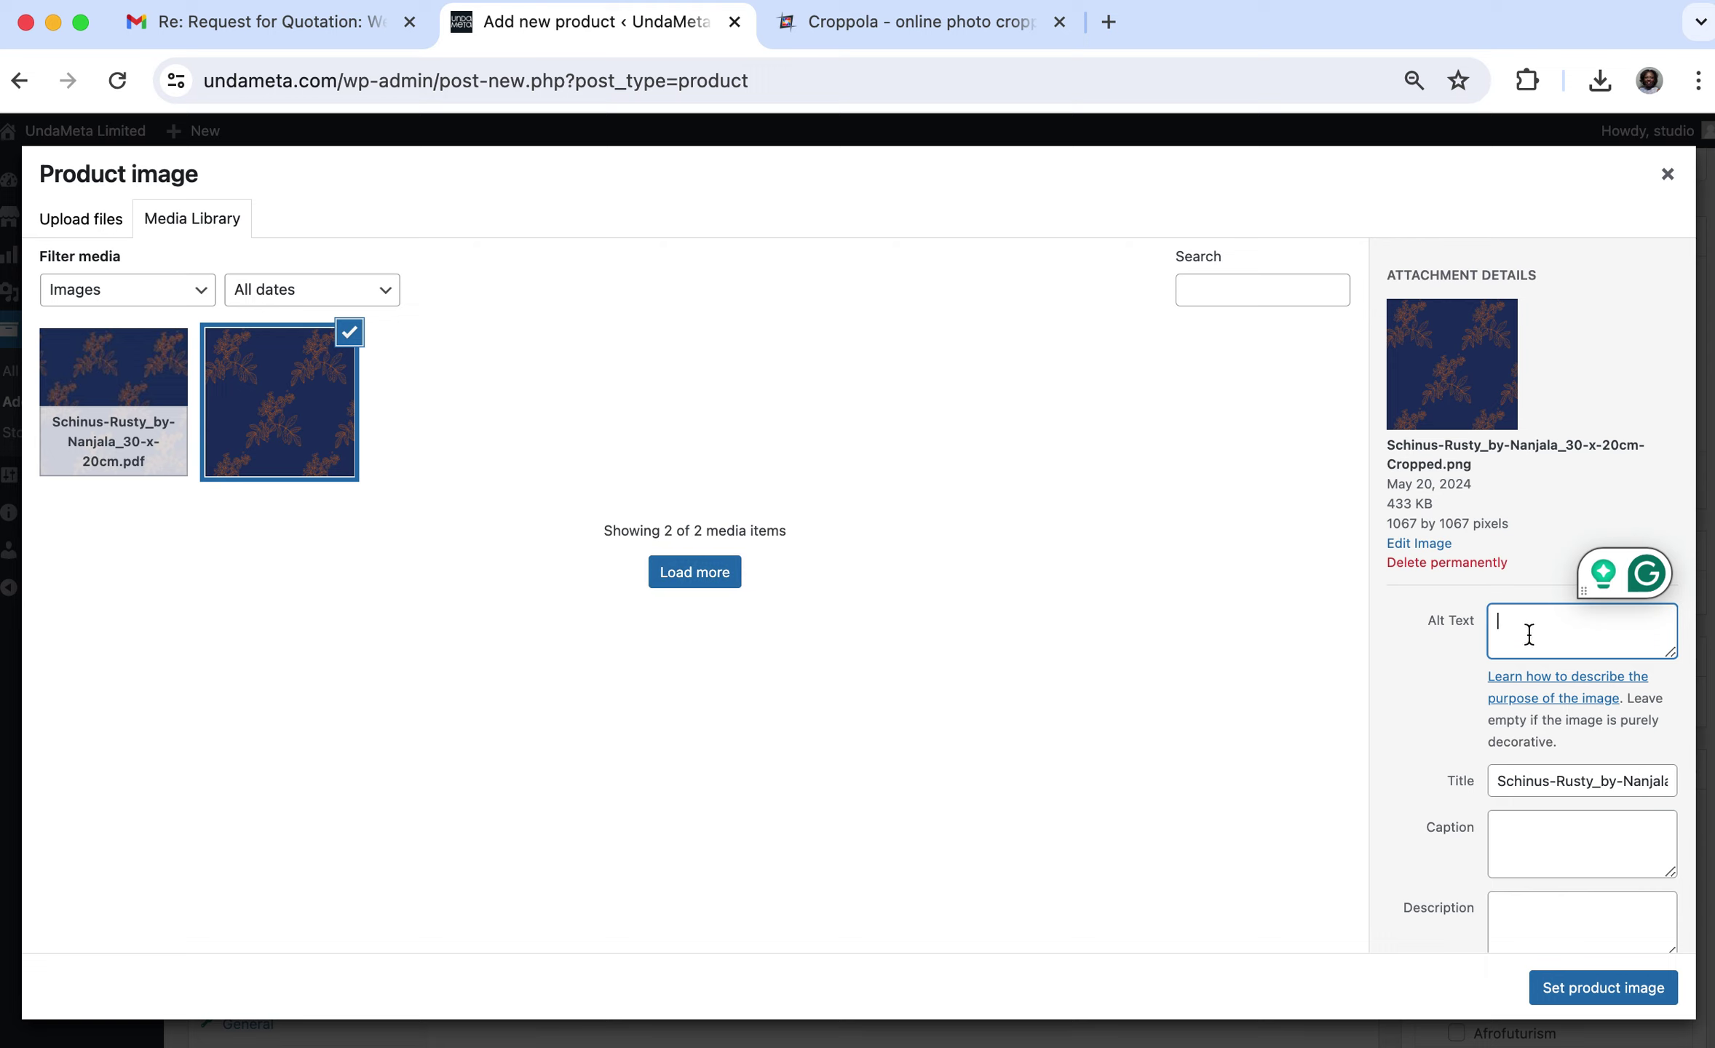
{"action": "type", "text": "Ss"}
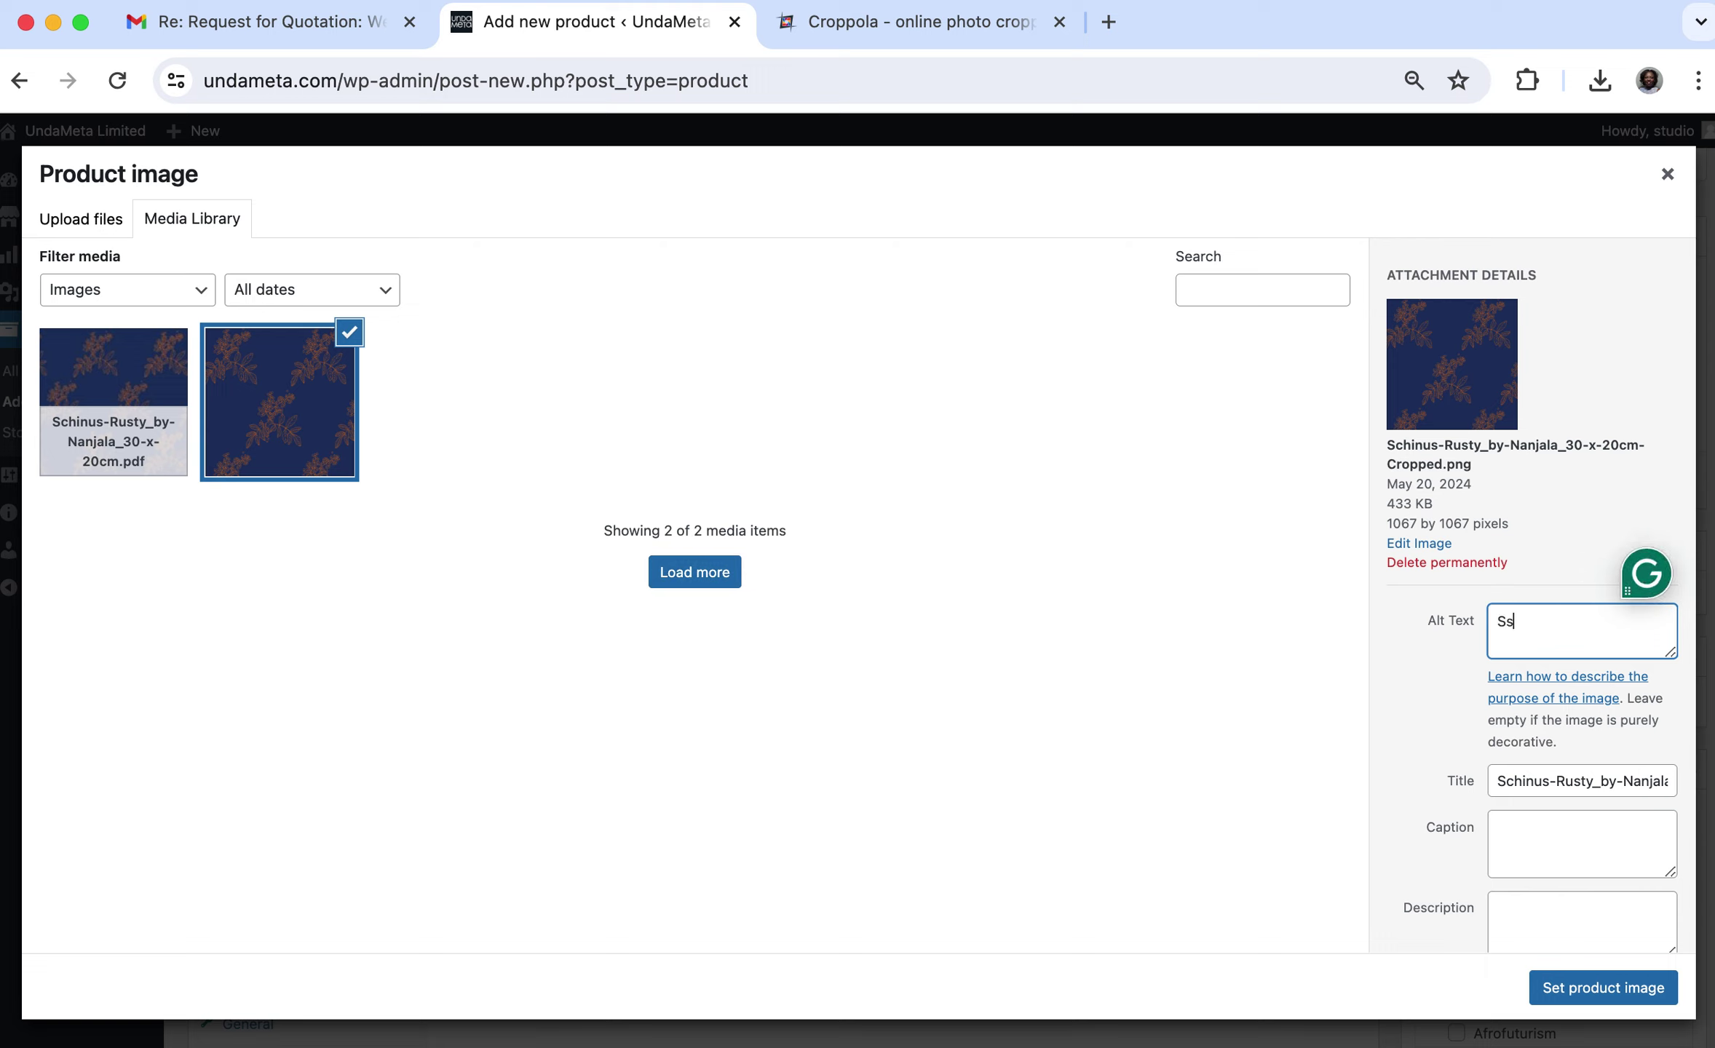
{"action": "key", "text": "BackSpace"}
{"action": "type", "text": "chinus Rusty pattern design by "}
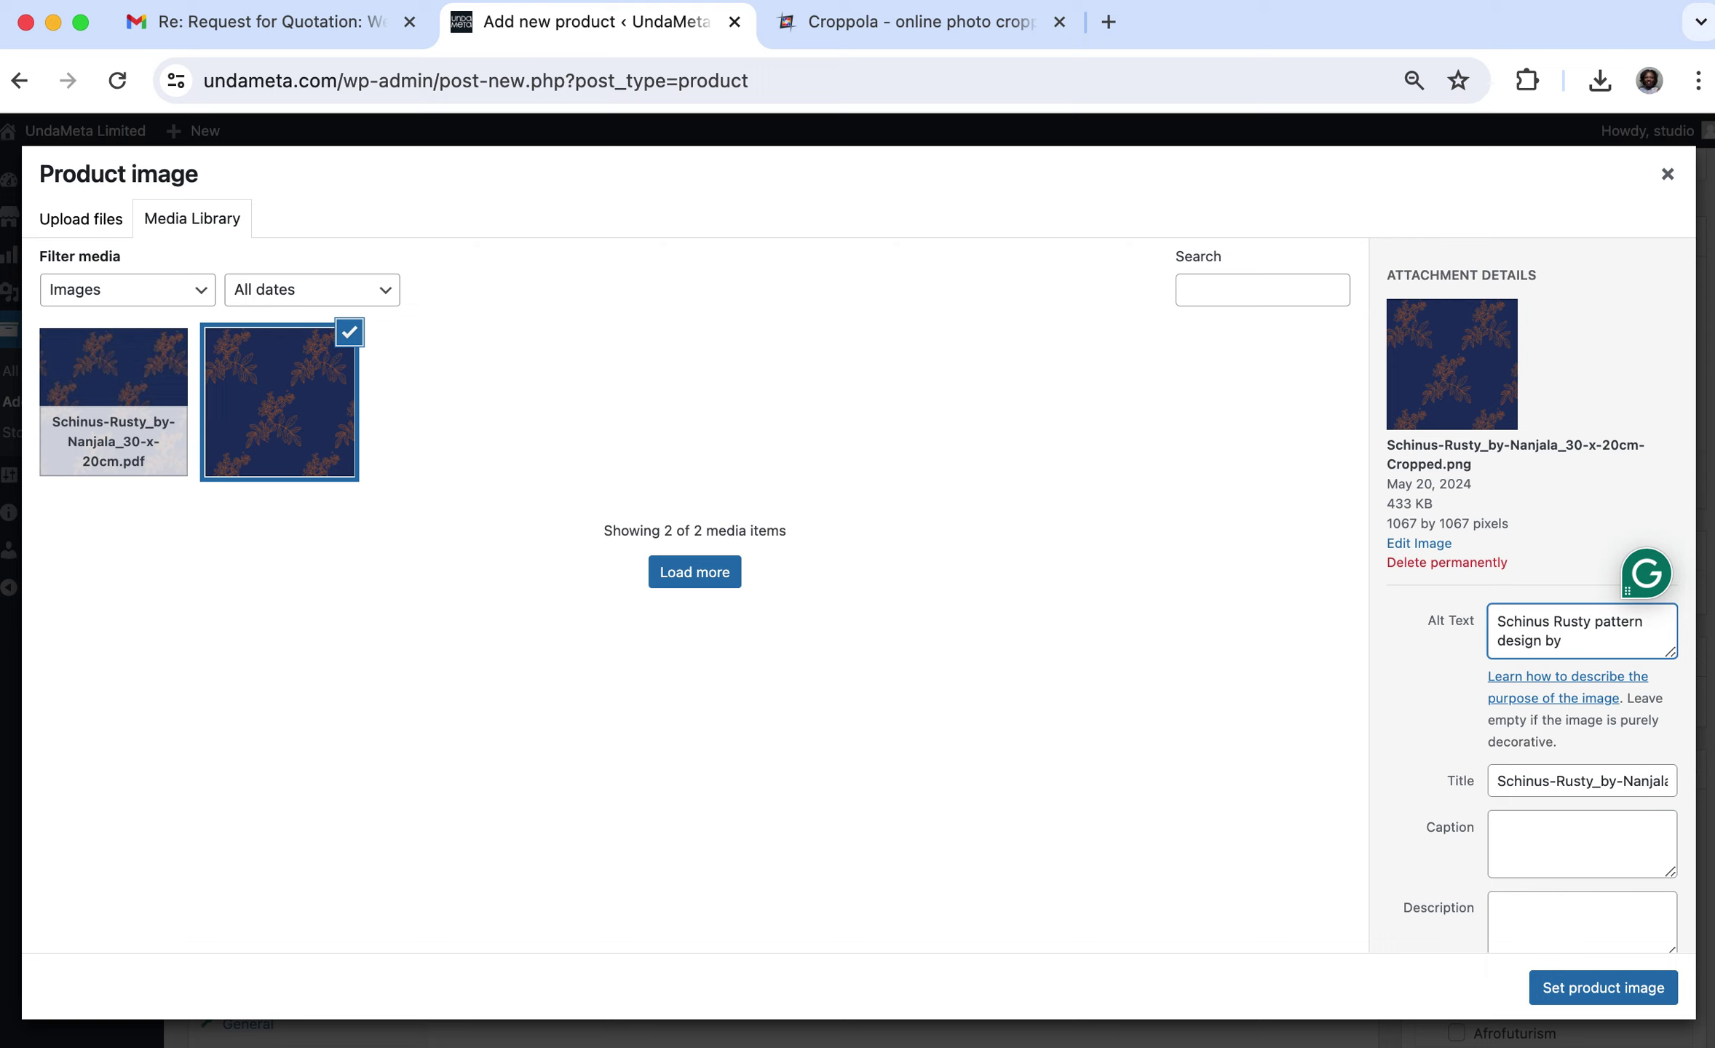
{"action": "type", "text": "Nanjala for Undame"}
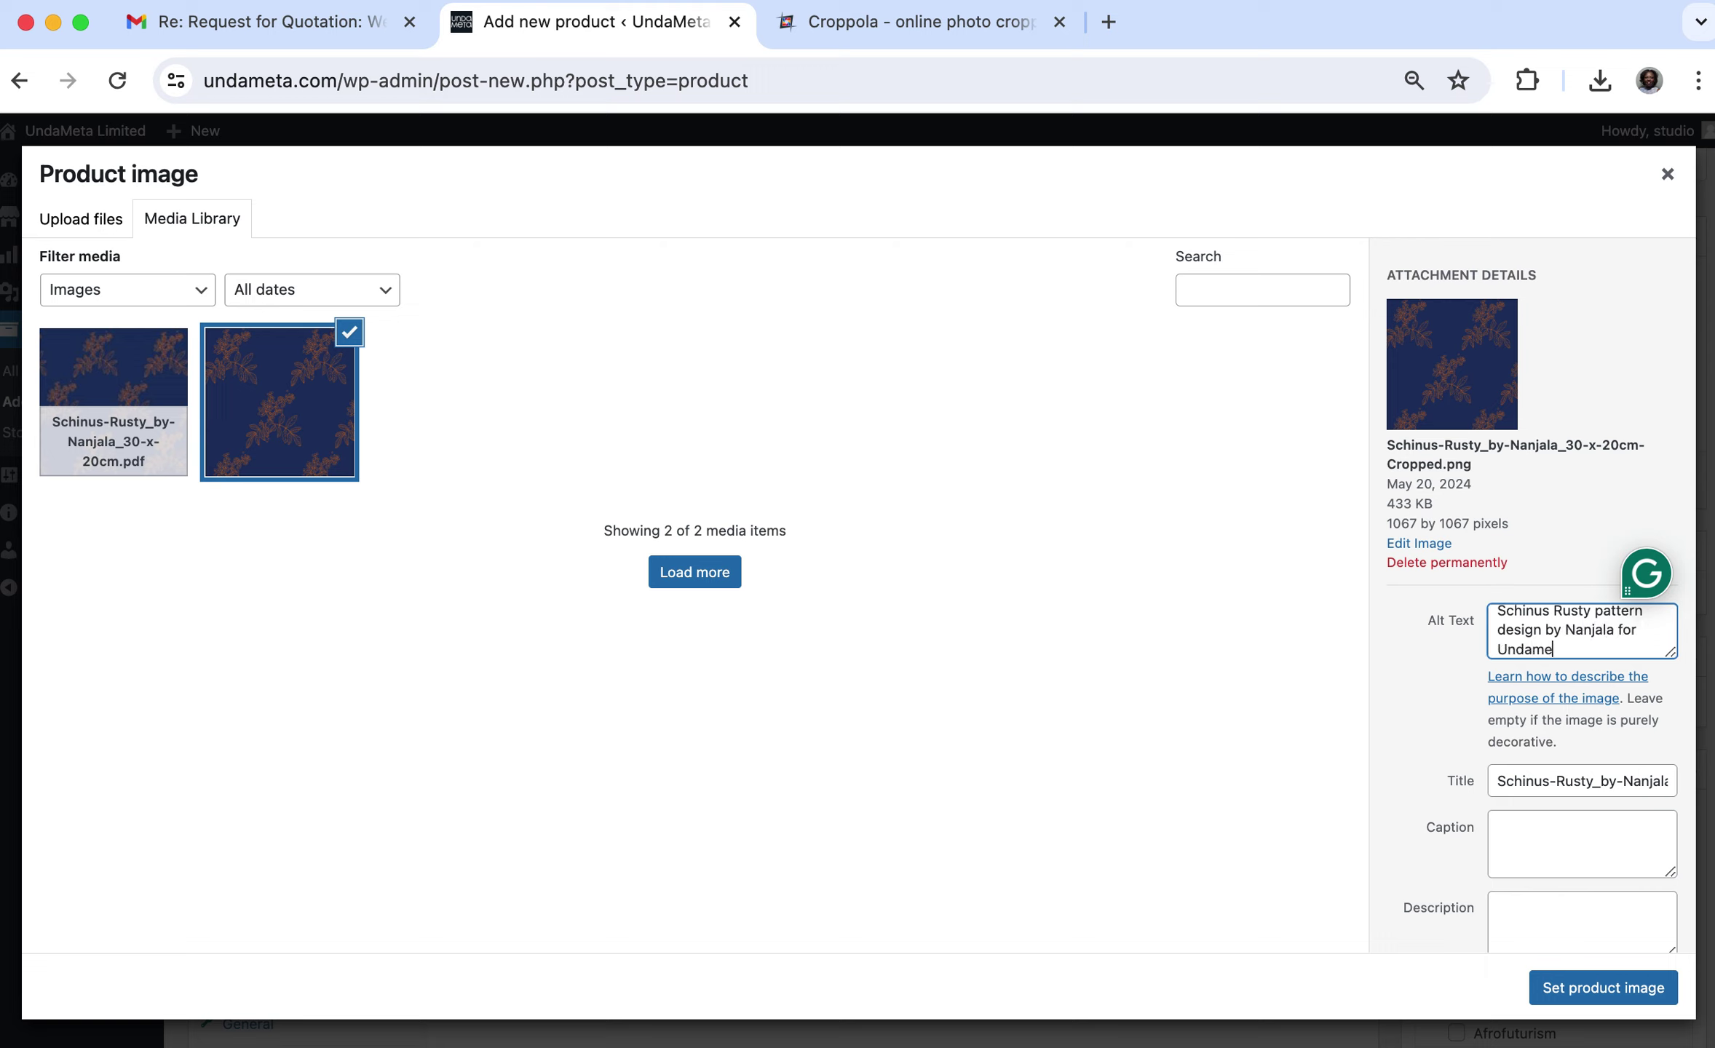
{"action": "type", "text": "ta. Colours in midnight "}
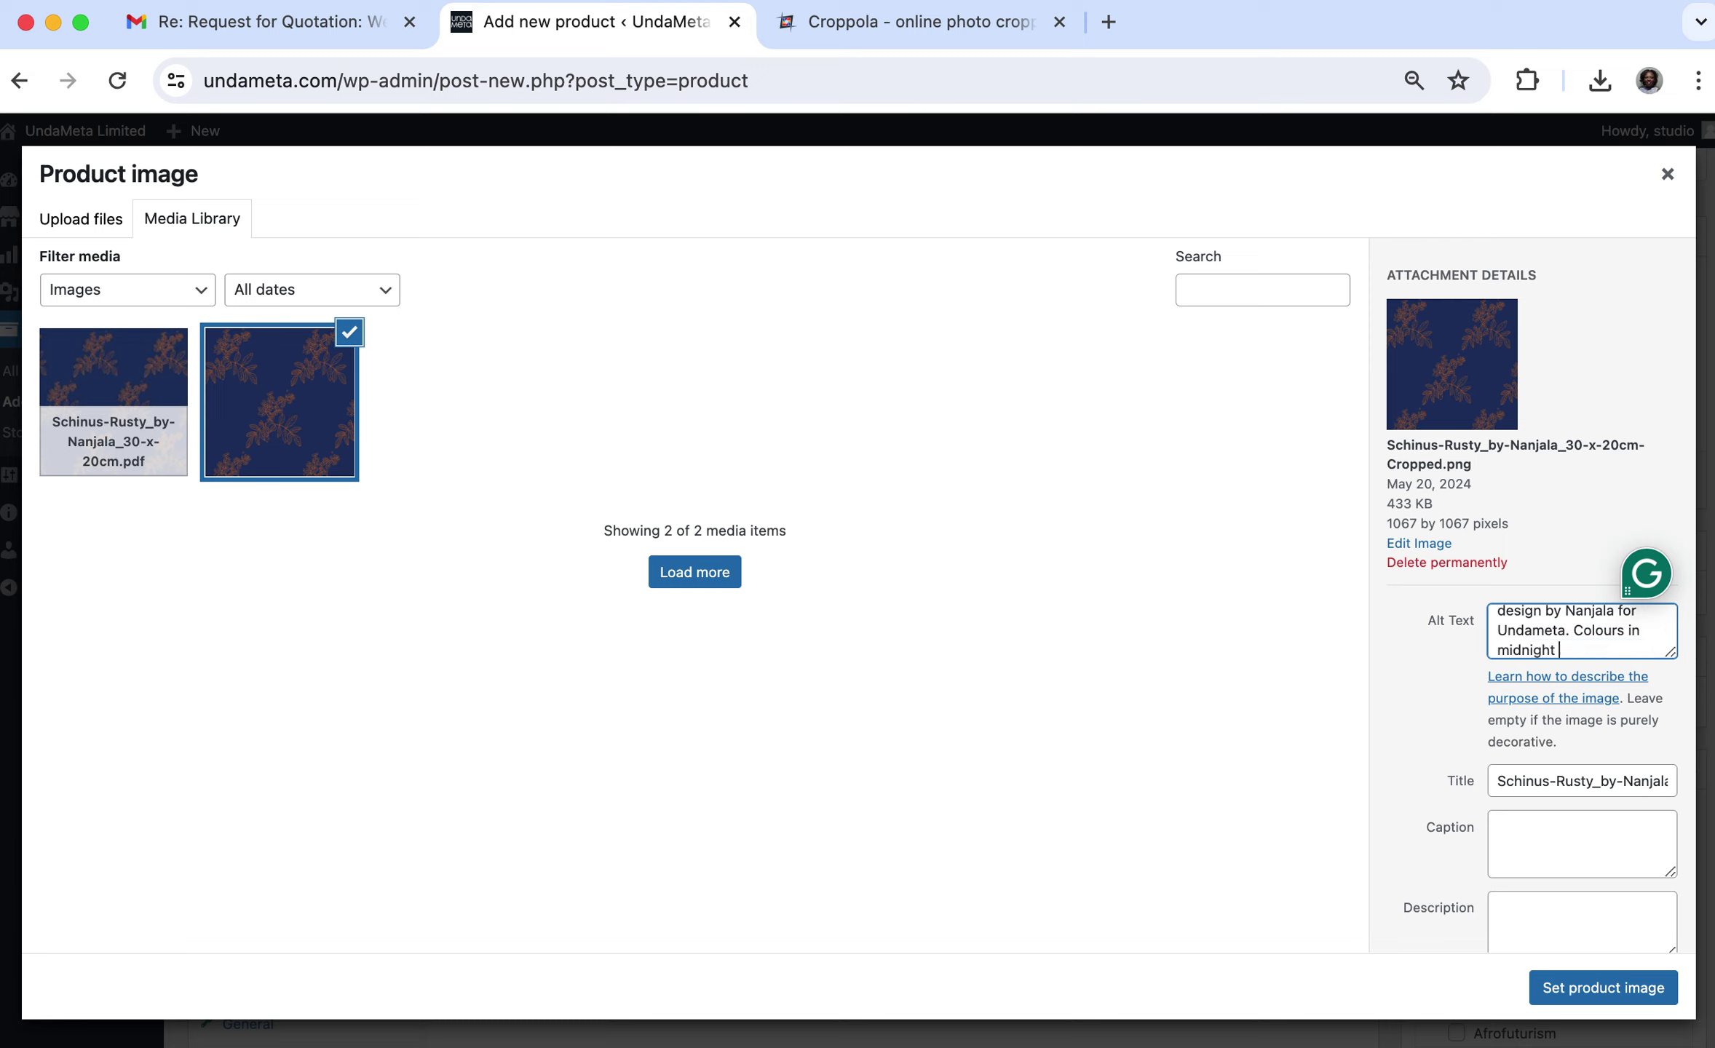
{"action": "type", "text": "blue and tan brown"}
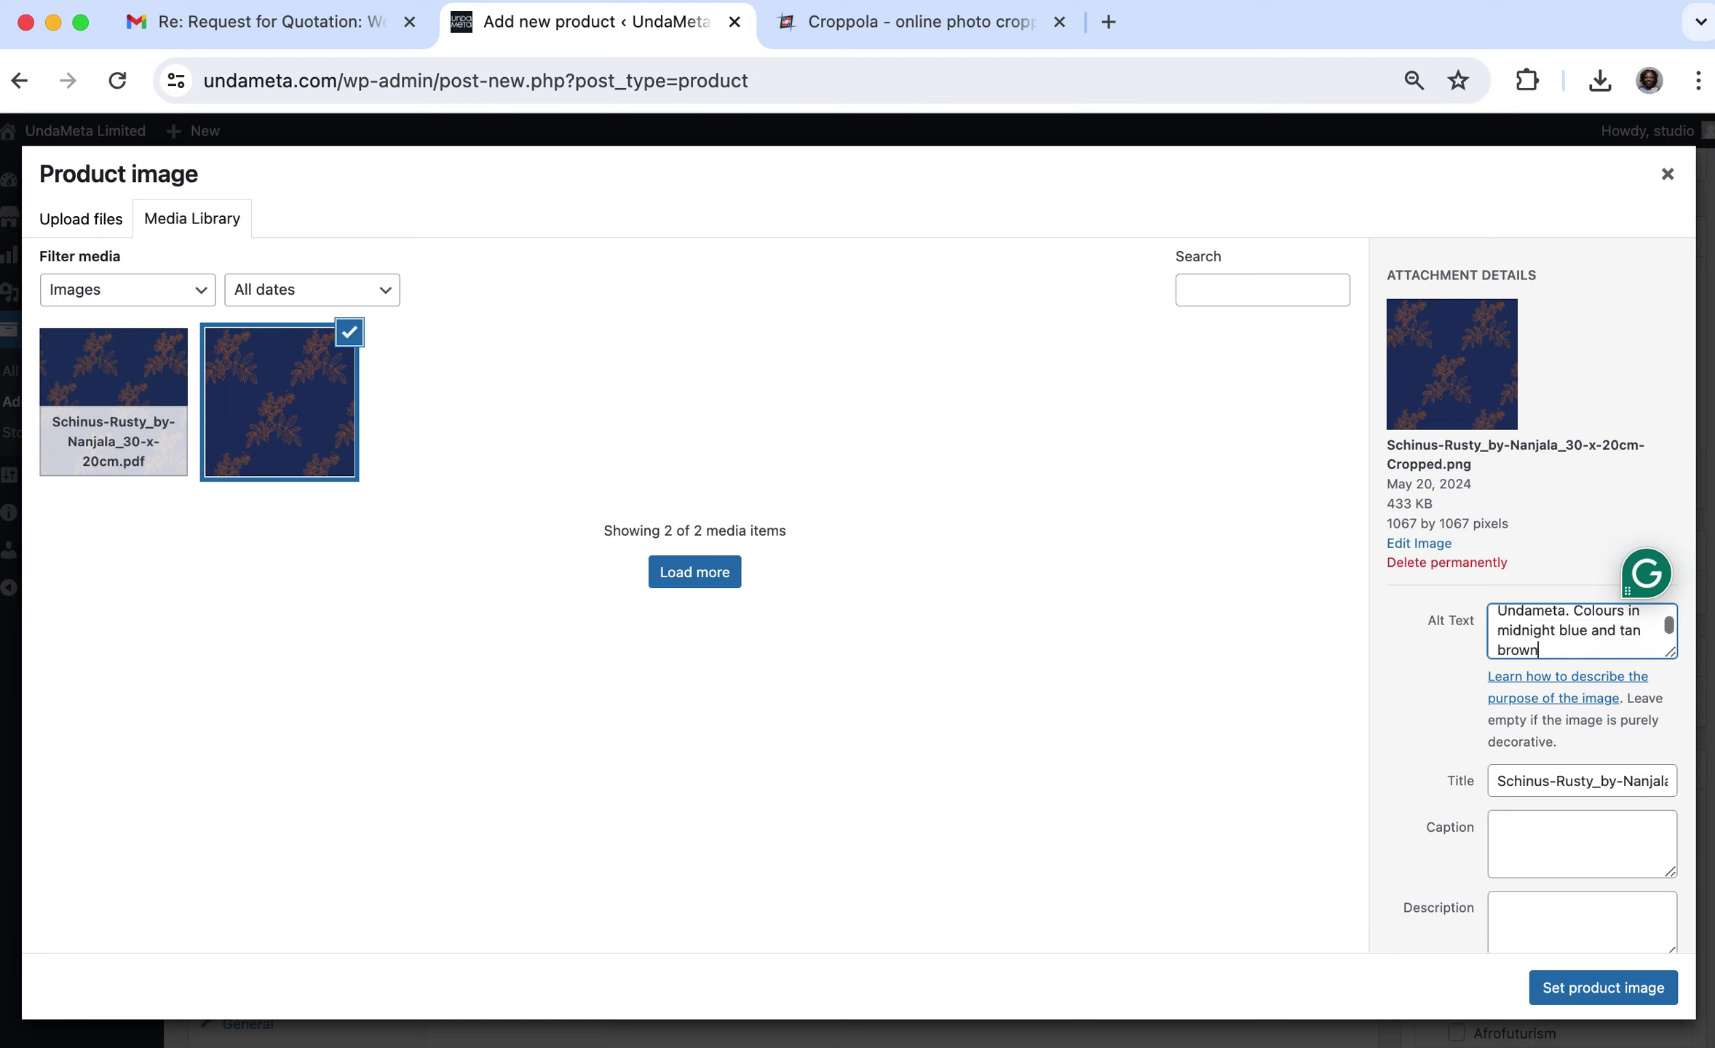
{"action": "type", "text": "."}
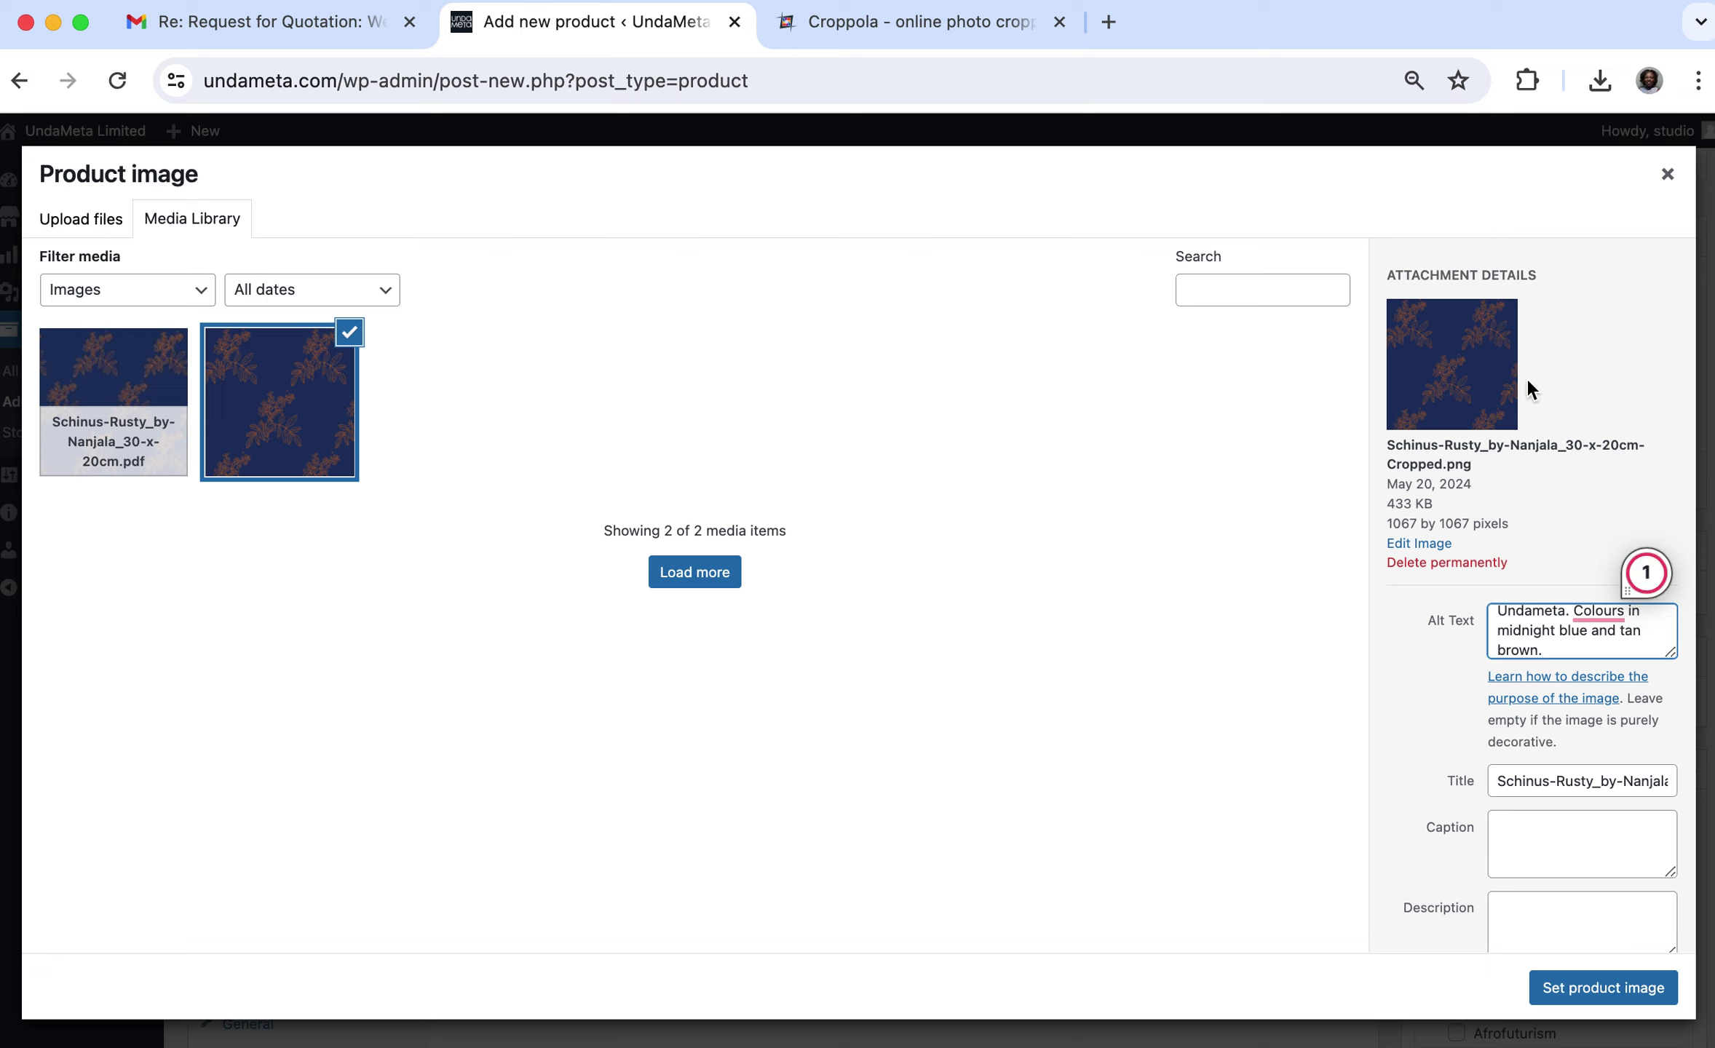
Copy the cropped PNG's alt text into the description of the uploaded Schinus Rusty PDF, and reselect the cropped PNG.
{"action": "left_click", "coordinate": [1550, 648]}
{"action": "key", "text": "super+a"}
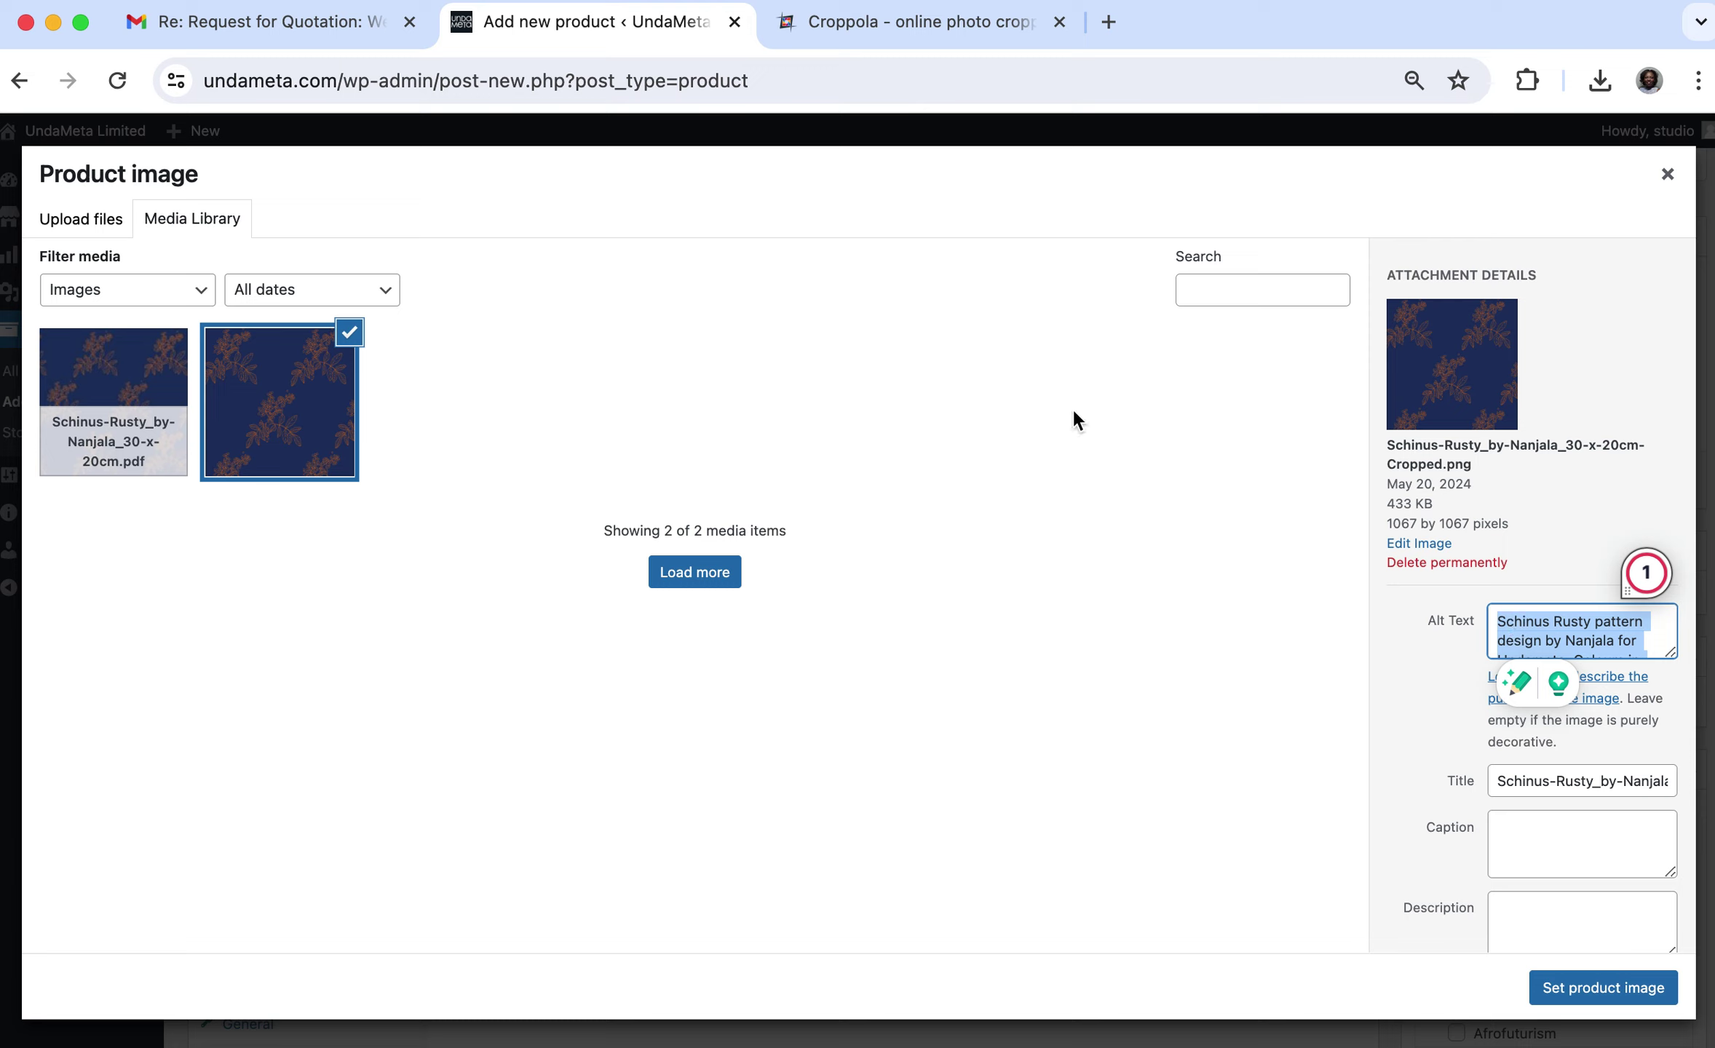
{"action": "left_click", "coordinate": [84, 382]}
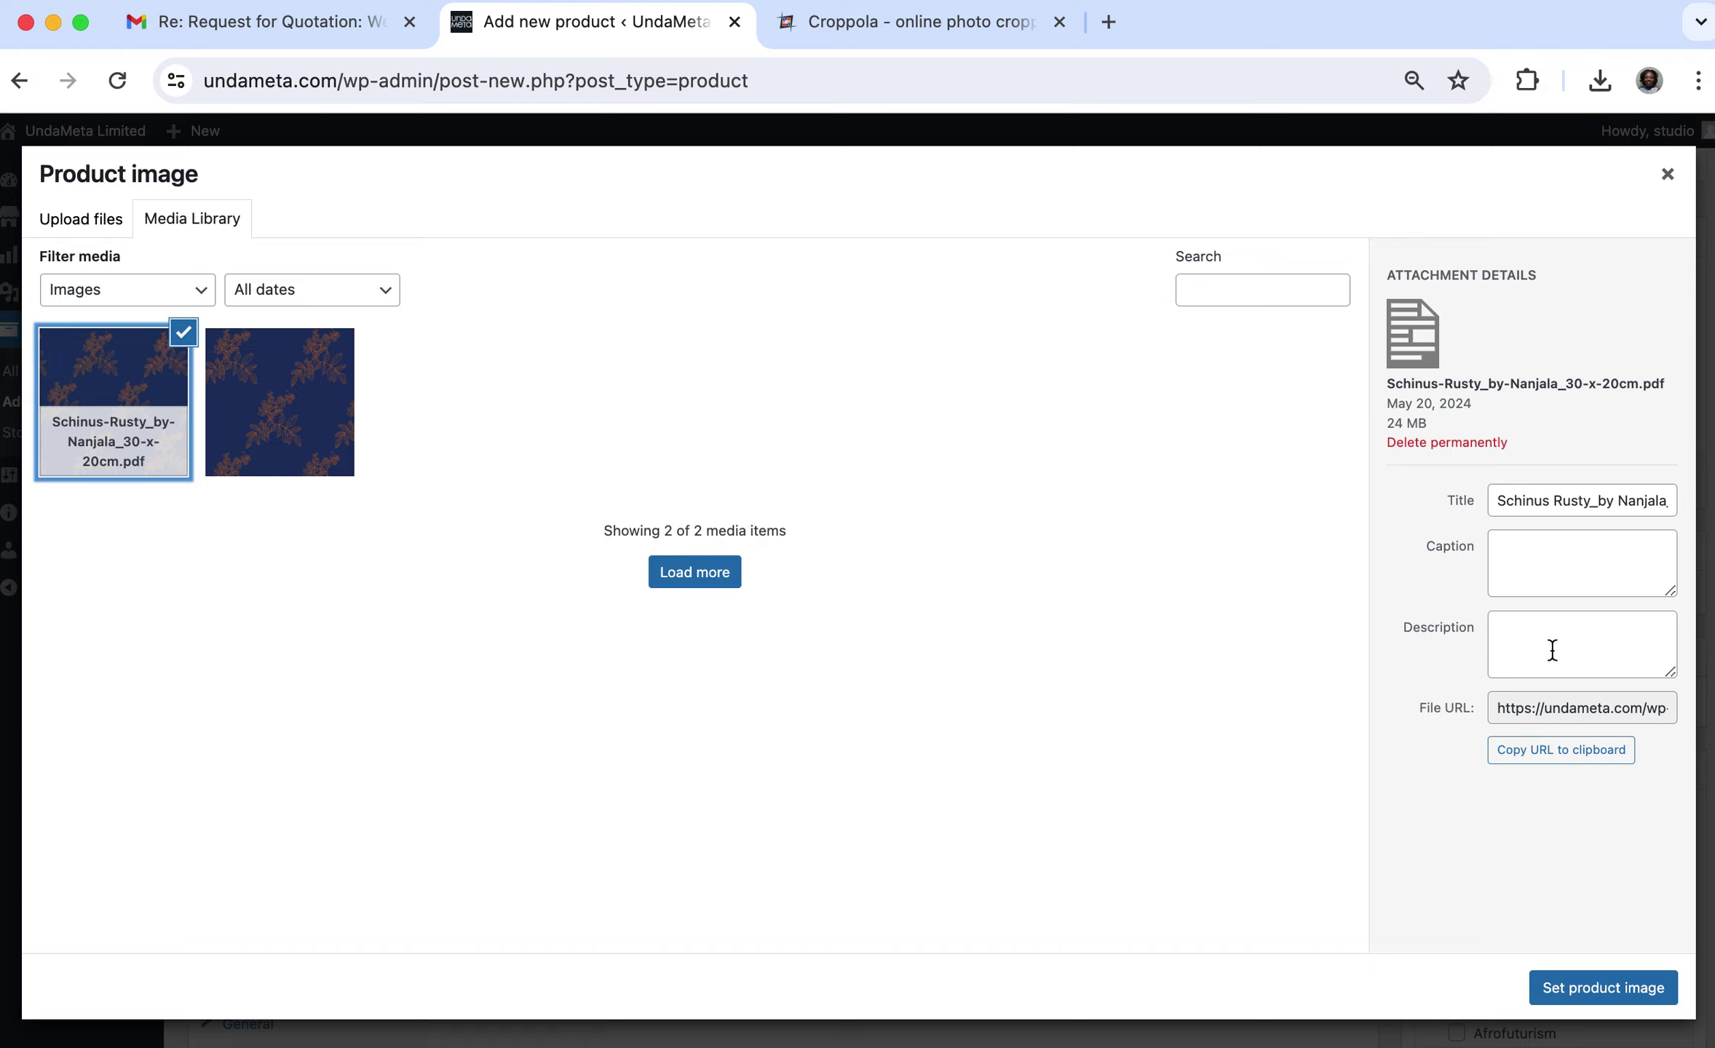
{"action": "left_click", "coordinate": [1536, 641]}
{"action": "key", "text": "super+v"}
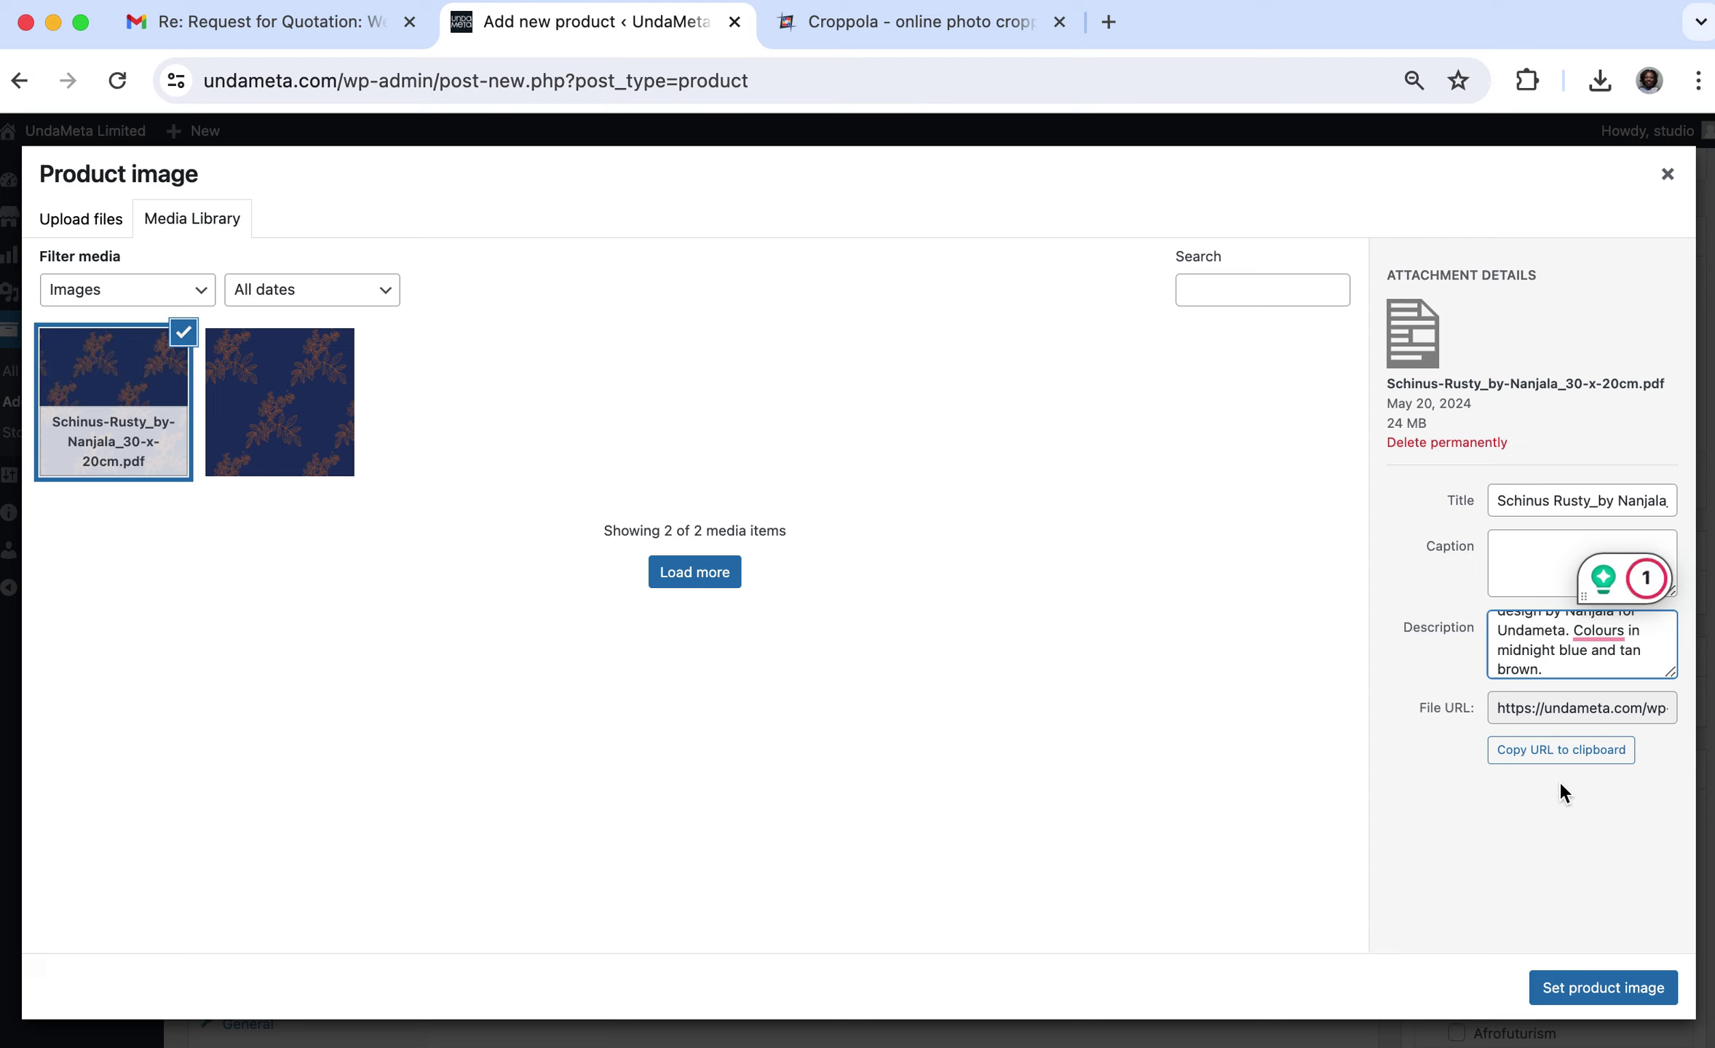
{"action": "left_click", "coordinate": [288, 378]}
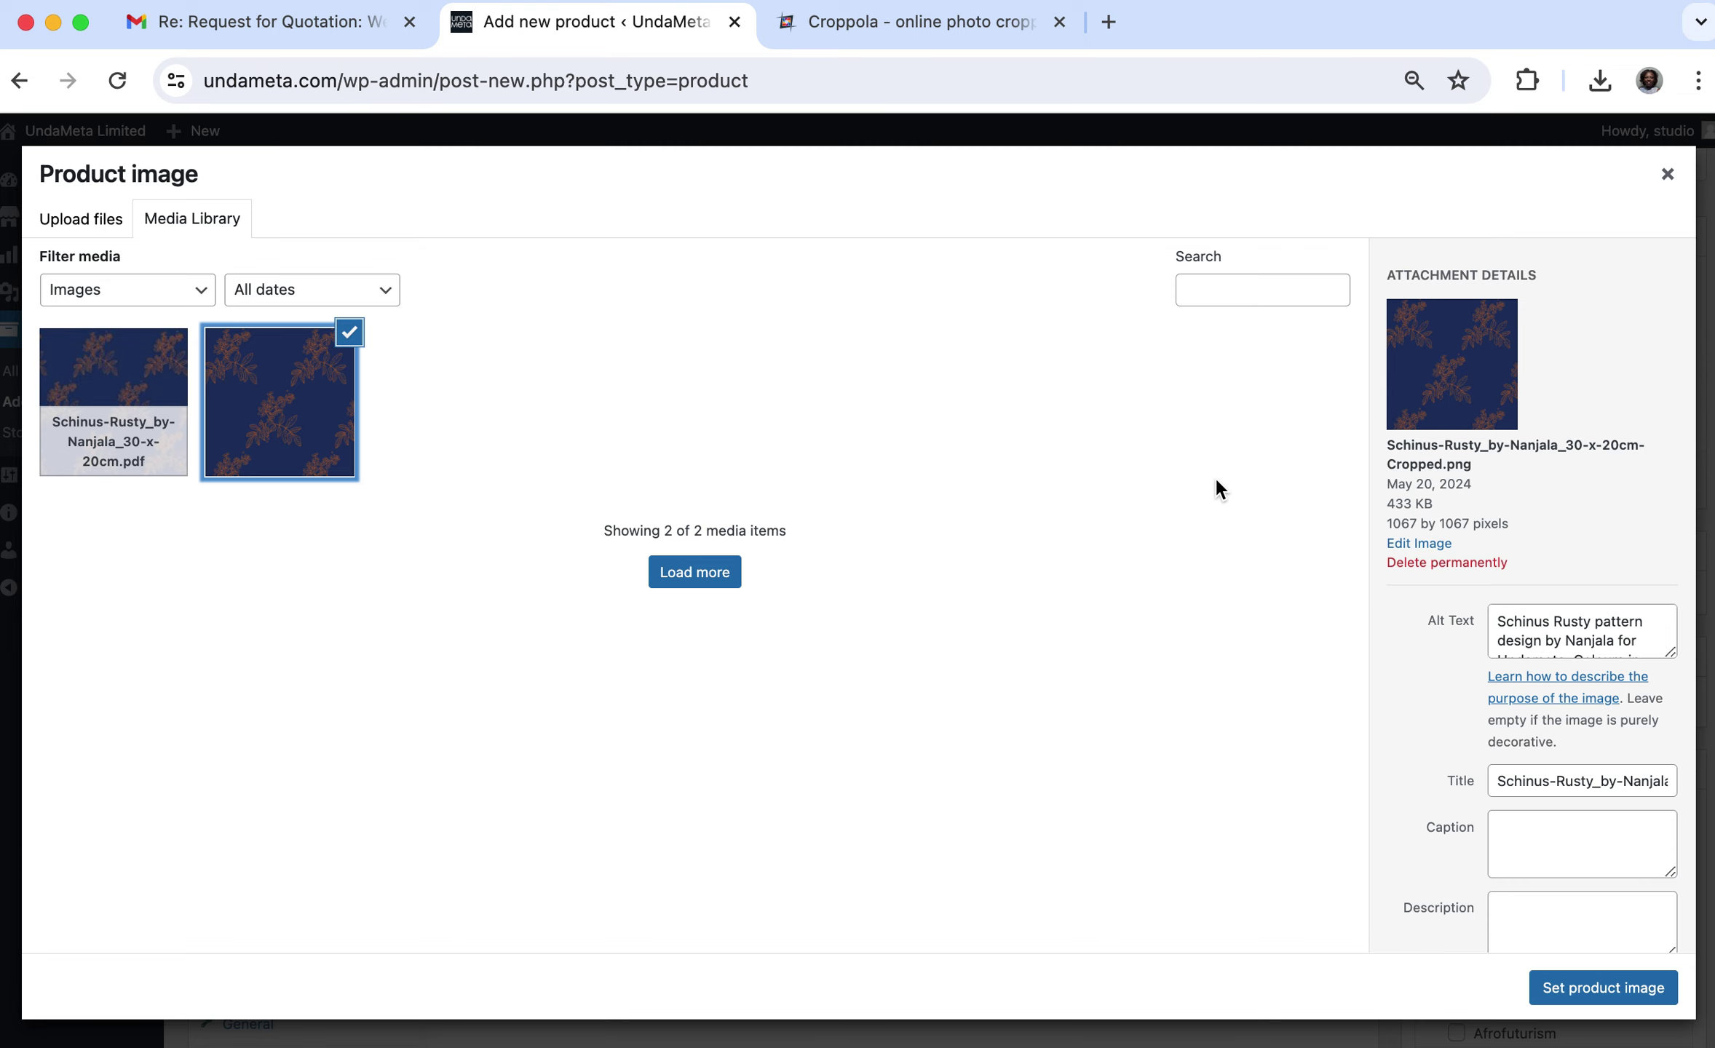
Open the PNG to WebP image converter on ezgif.com in a new browser tab.
{"action": "left_click", "coordinate": [934, 26]}
{"action": "key", "text": "super+t"}
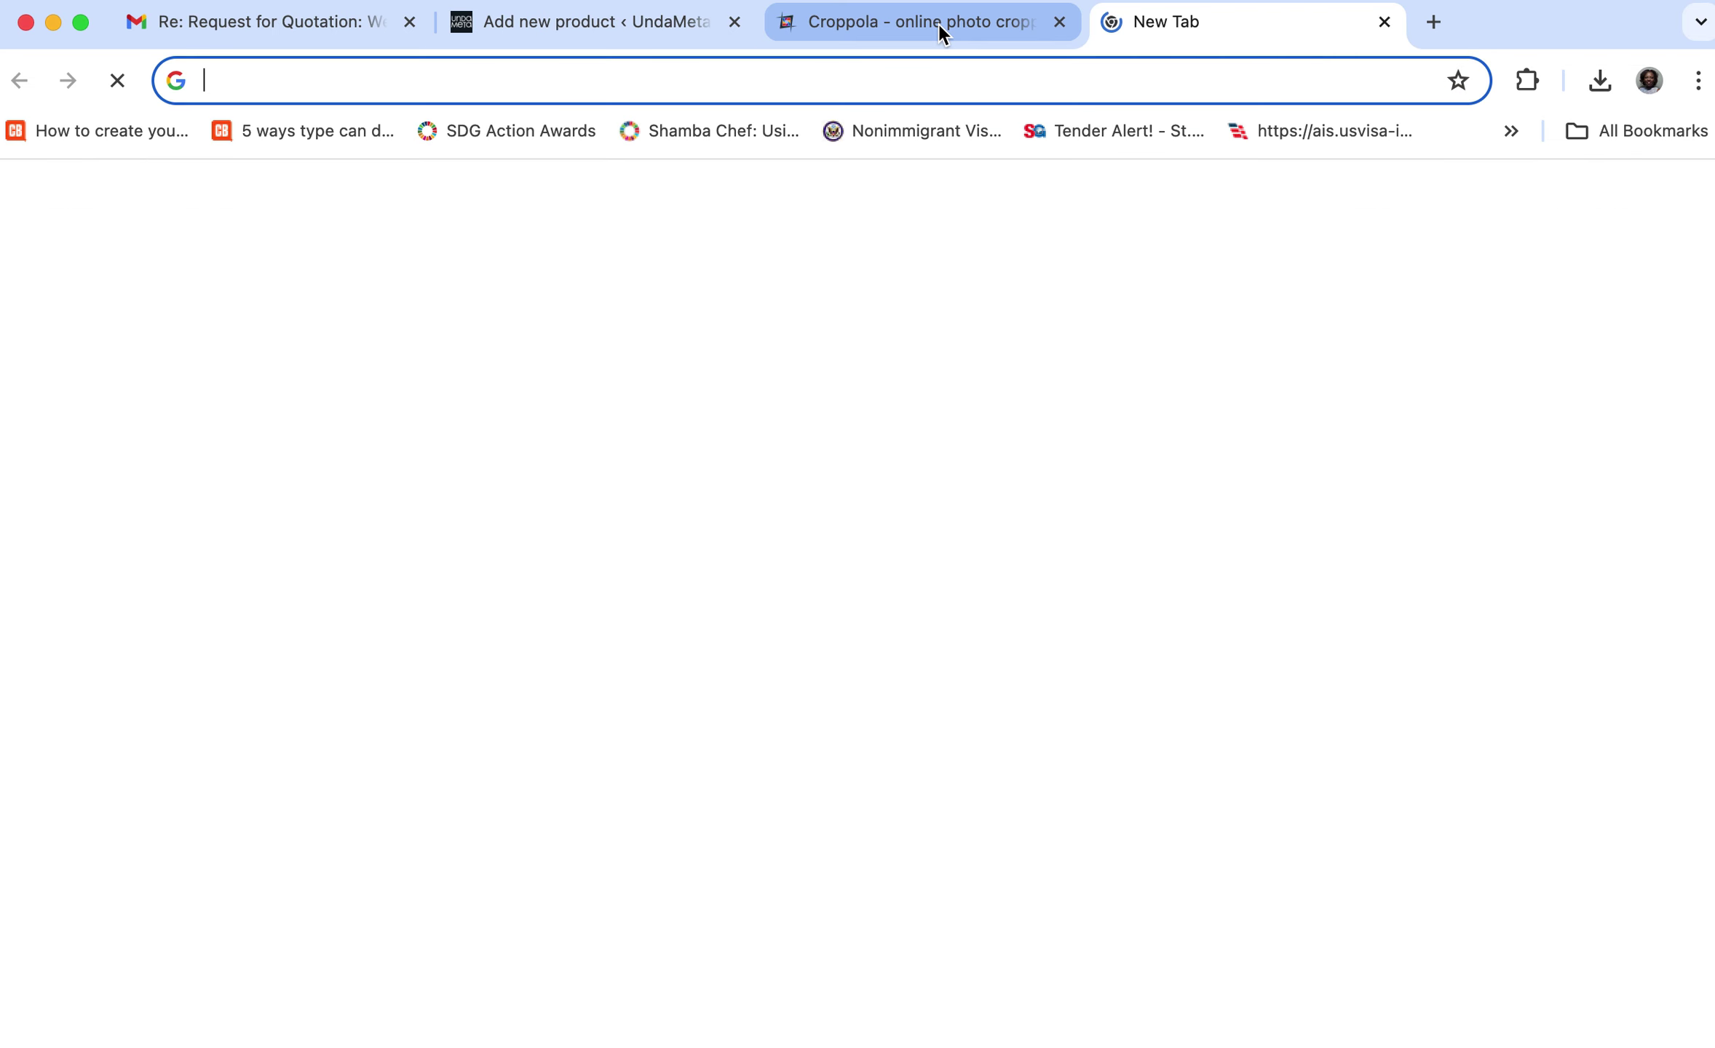
{"action": "type", "text": "ez"}
{"action": "key", "text": "Return"}
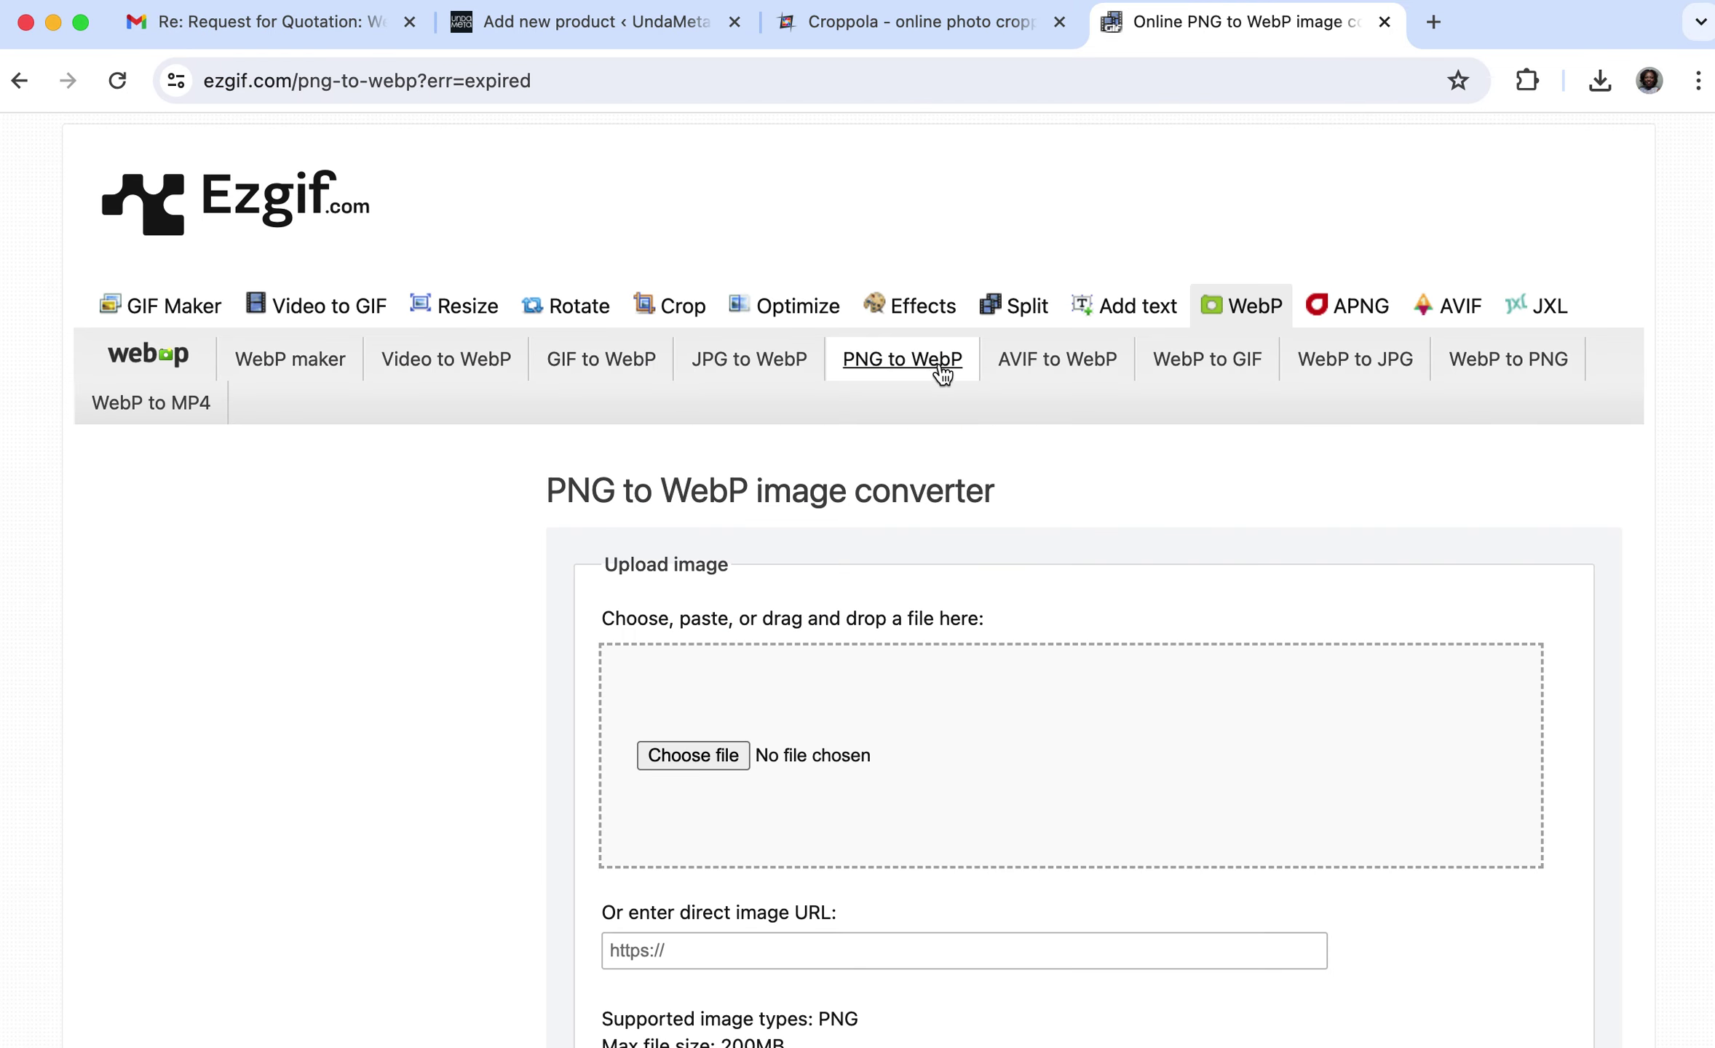
{"action": "left_click", "coordinate": [923, 371]}
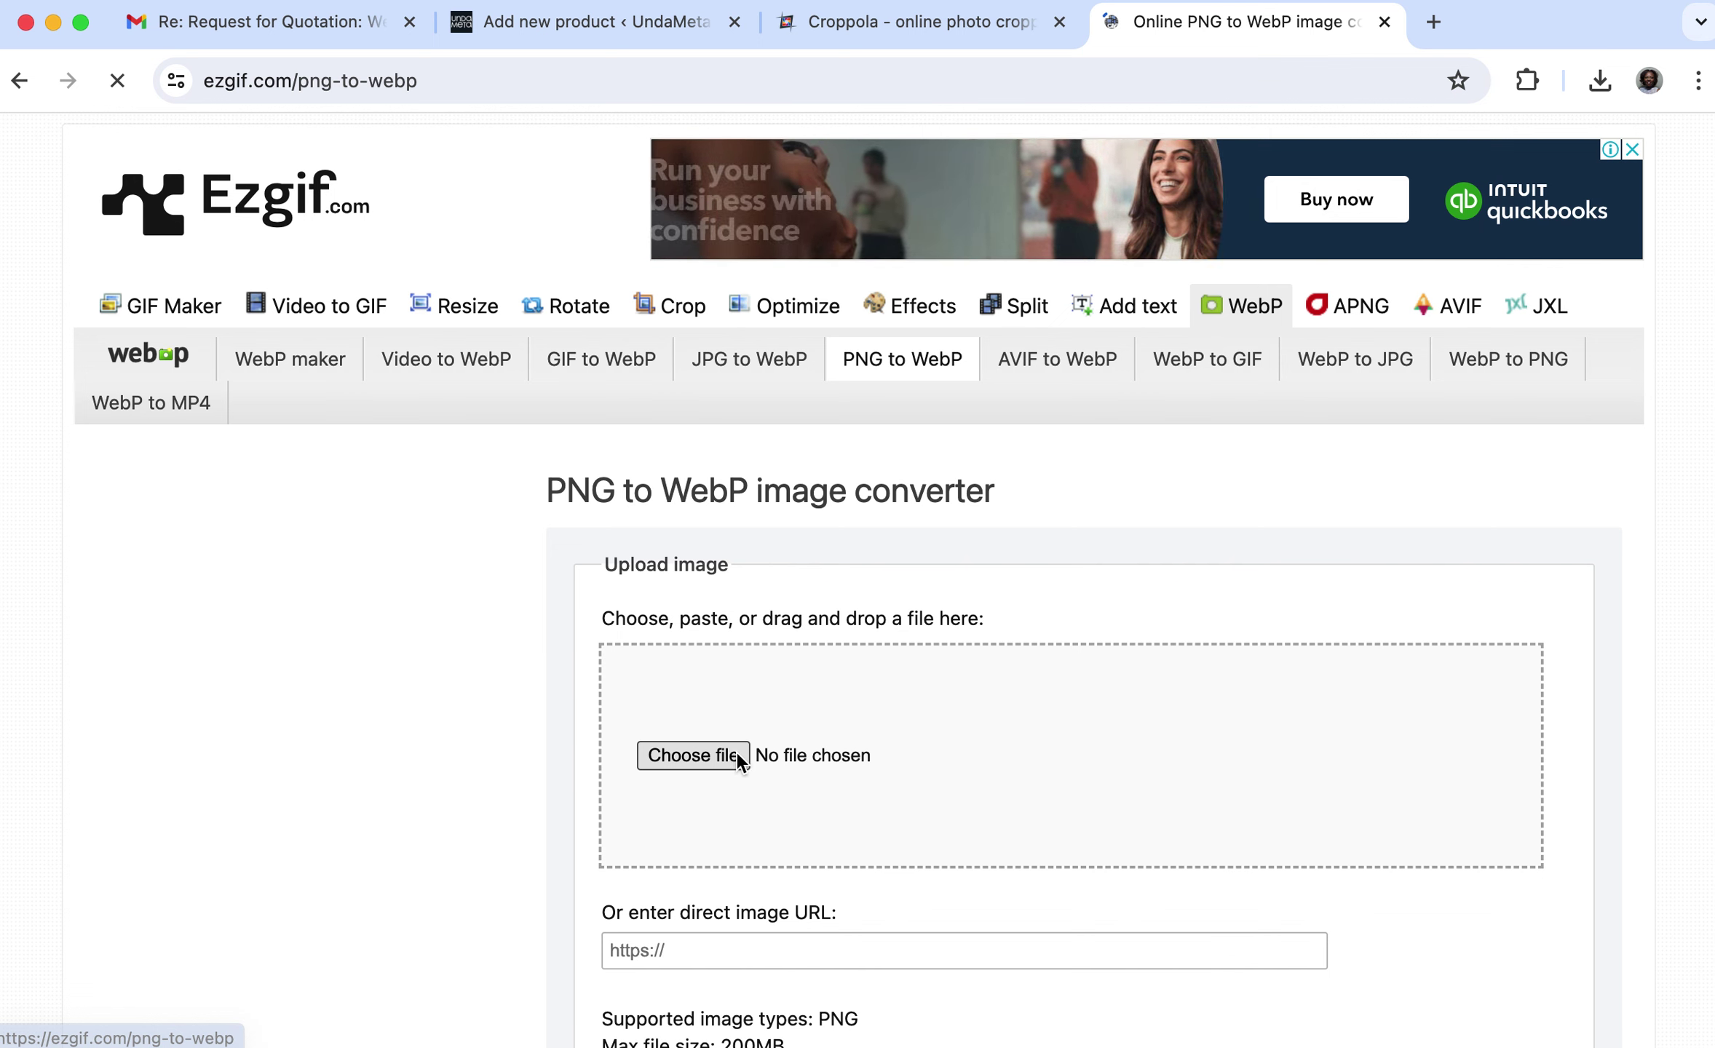
Choose the cropped Schinus Rusty 30-x-20cm PNG from Downloads and upload it to the WebP converter.
{"action": "left_click", "coordinate": [736, 752]}
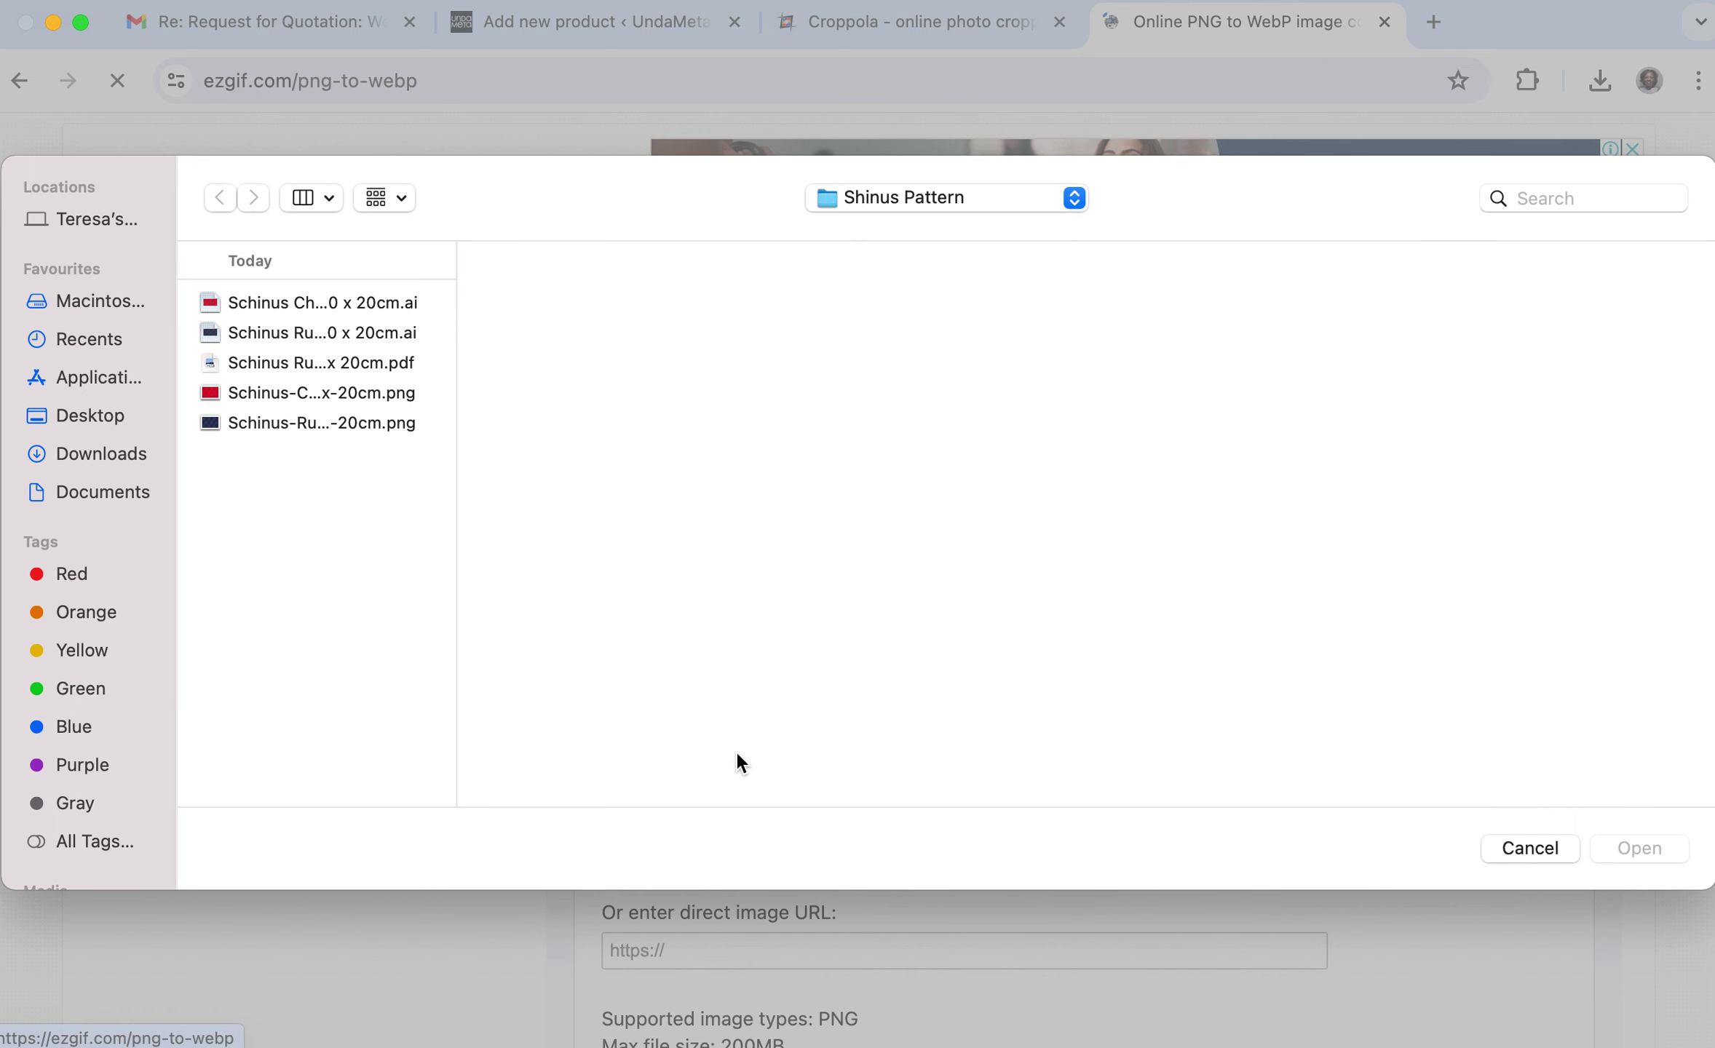
{"action": "left_click", "coordinate": [96, 455]}
{"action": "left_click", "coordinate": [316, 332]}
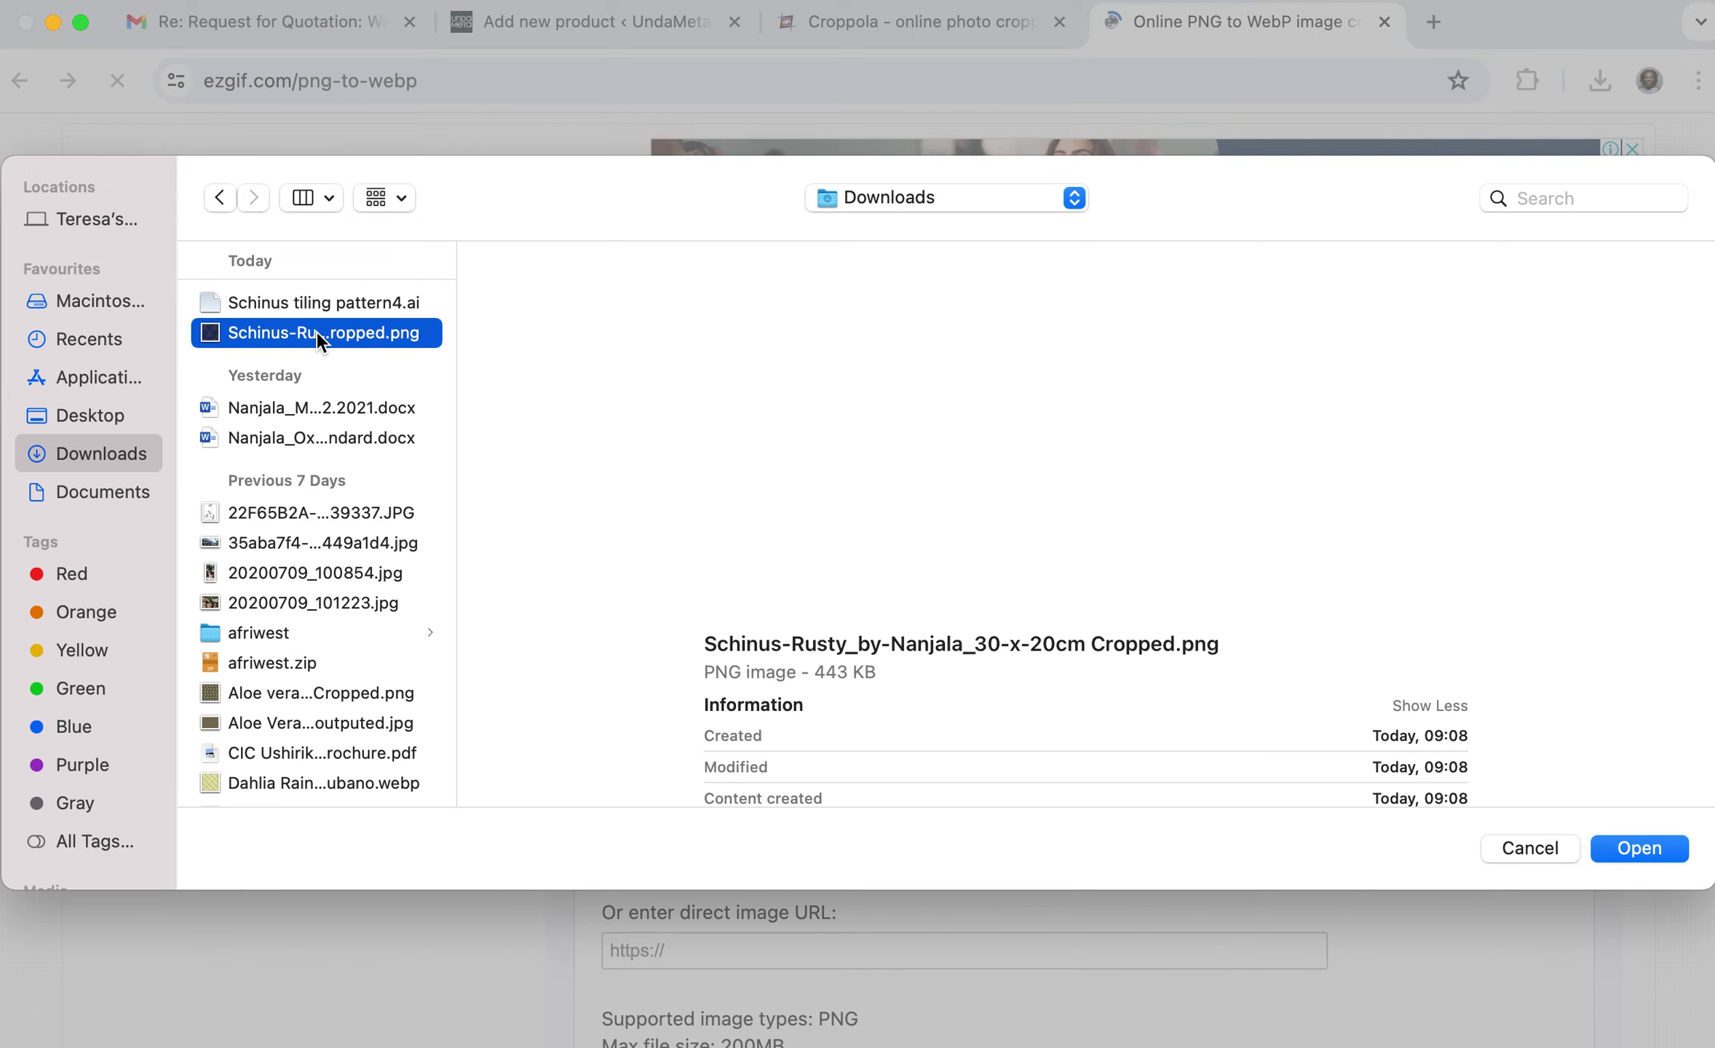
{"action": "key", "text": "Return"}
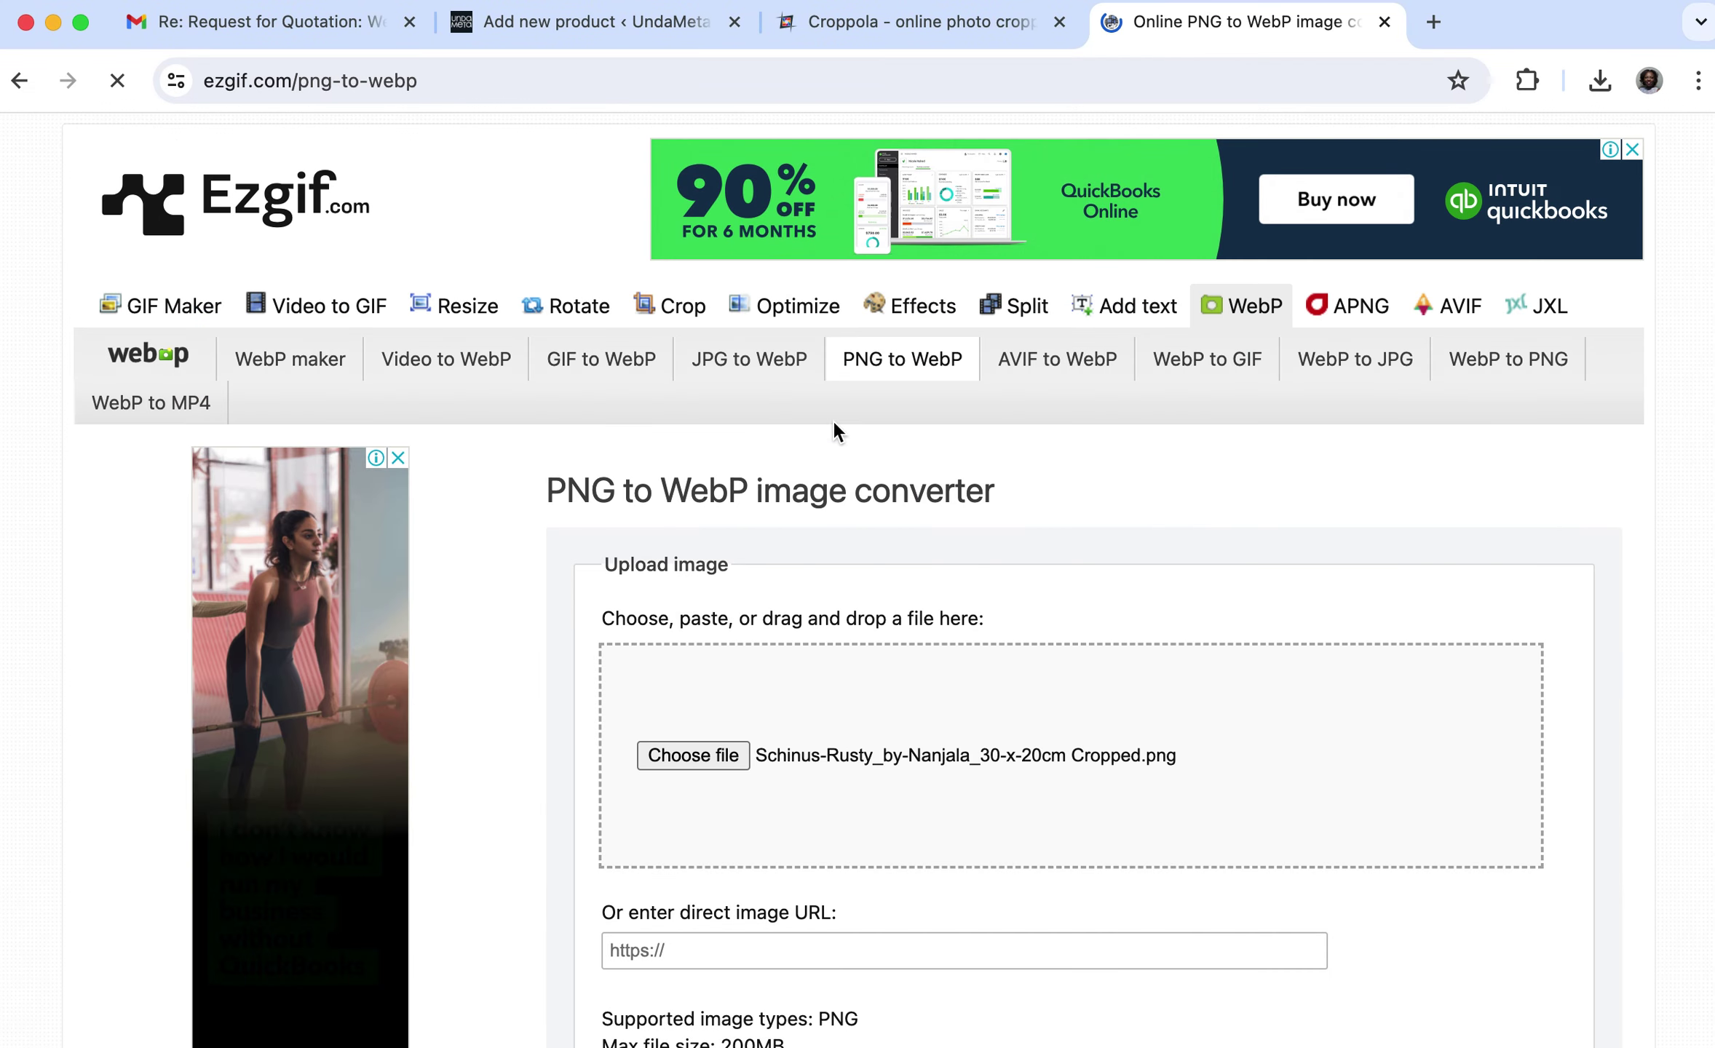
{"action": "scroll", "coordinate": [835, 429], "scroll_direction": "down", "scroll_amount": 3}
{"action": "scroll", "coordinate": [868, 365], "scroll_direction": "down", "scroll_amount": 2}
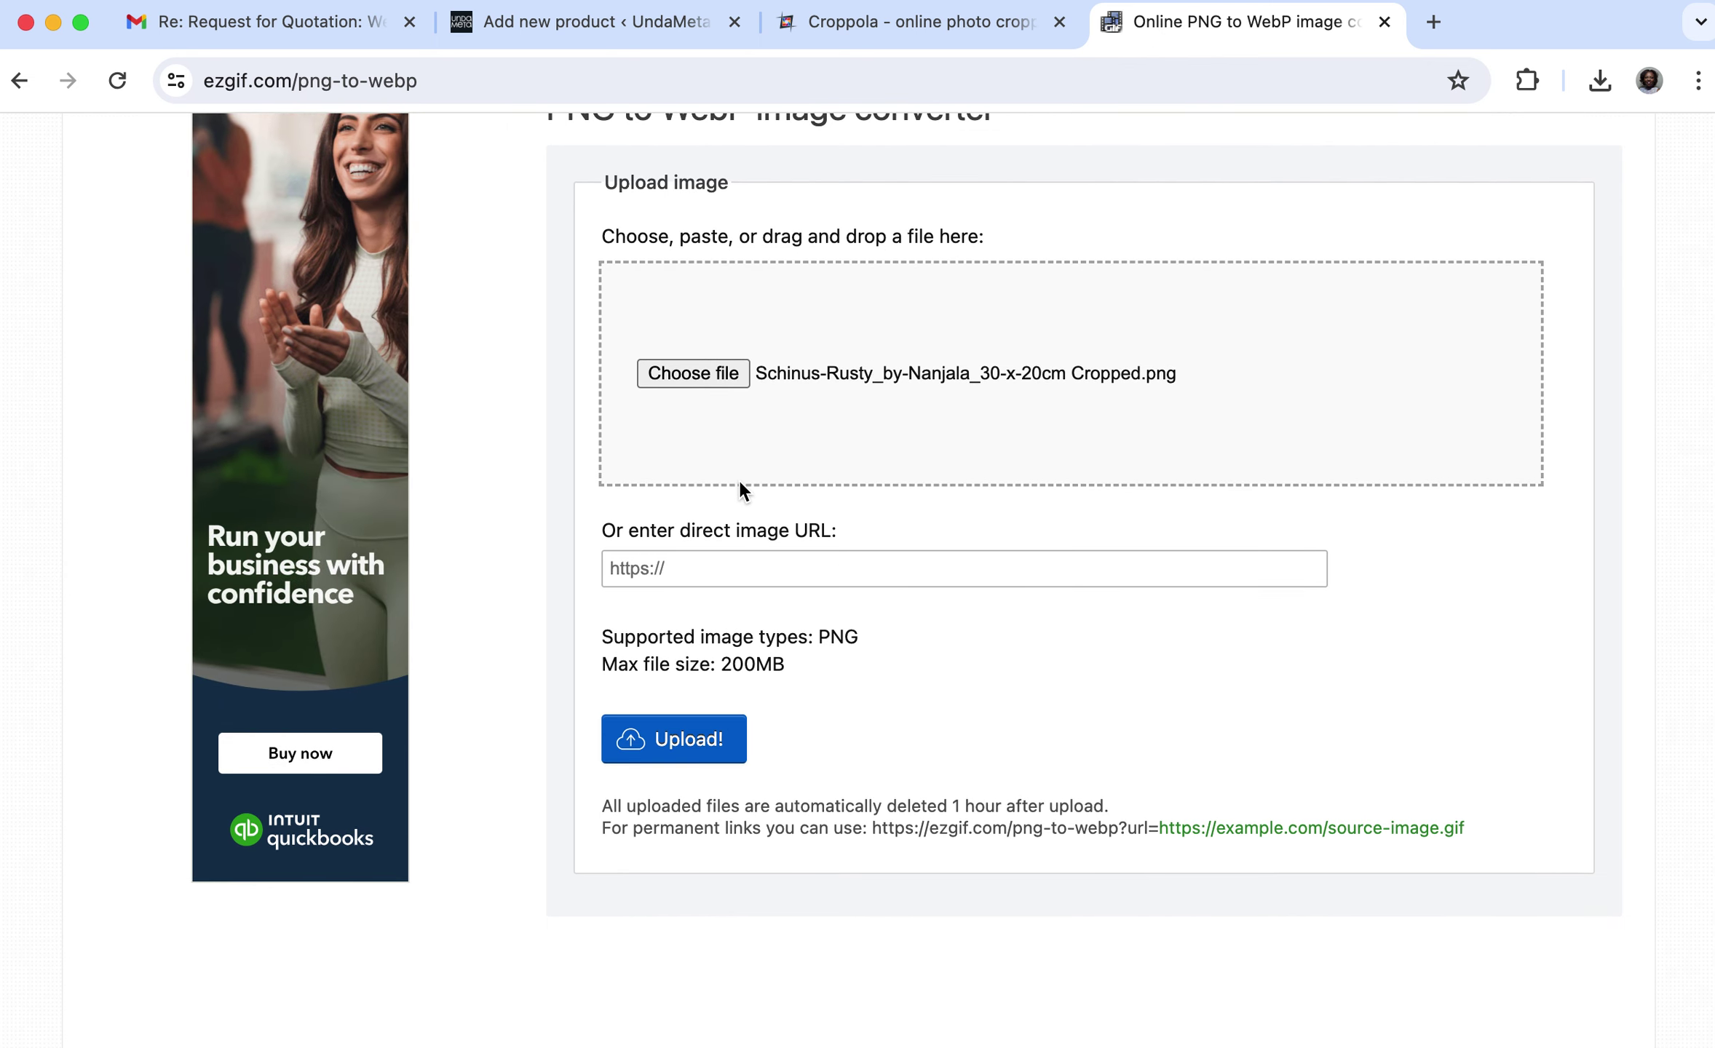
{"action": "scroll", "coordinate": [739, 486], "scroll_direction": "down", "scroll_amount": 2}
{"action": "left_click", "coordinate": [710, 634]}
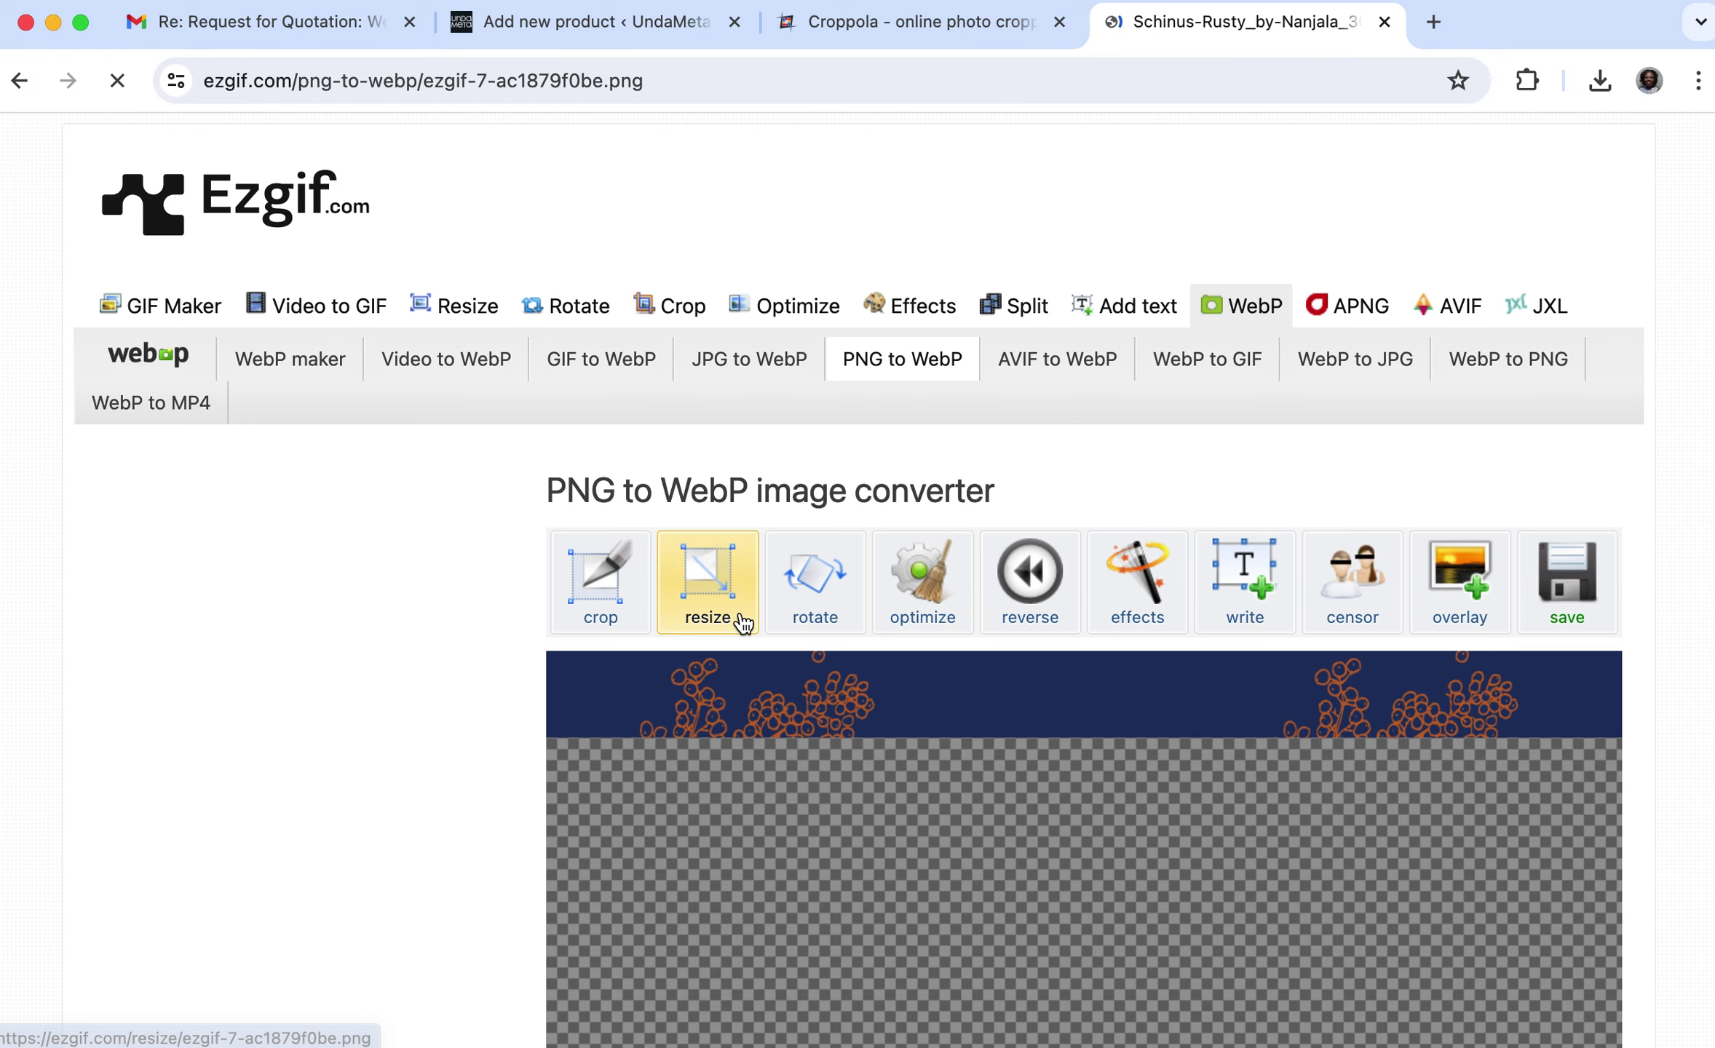
Convert the uploaded PNG to WebP and save the converted image to the computer.
{"action": "scroll", "coordinate": [739, 624], "scroll_direction": "down", "scroll_amount": 9}
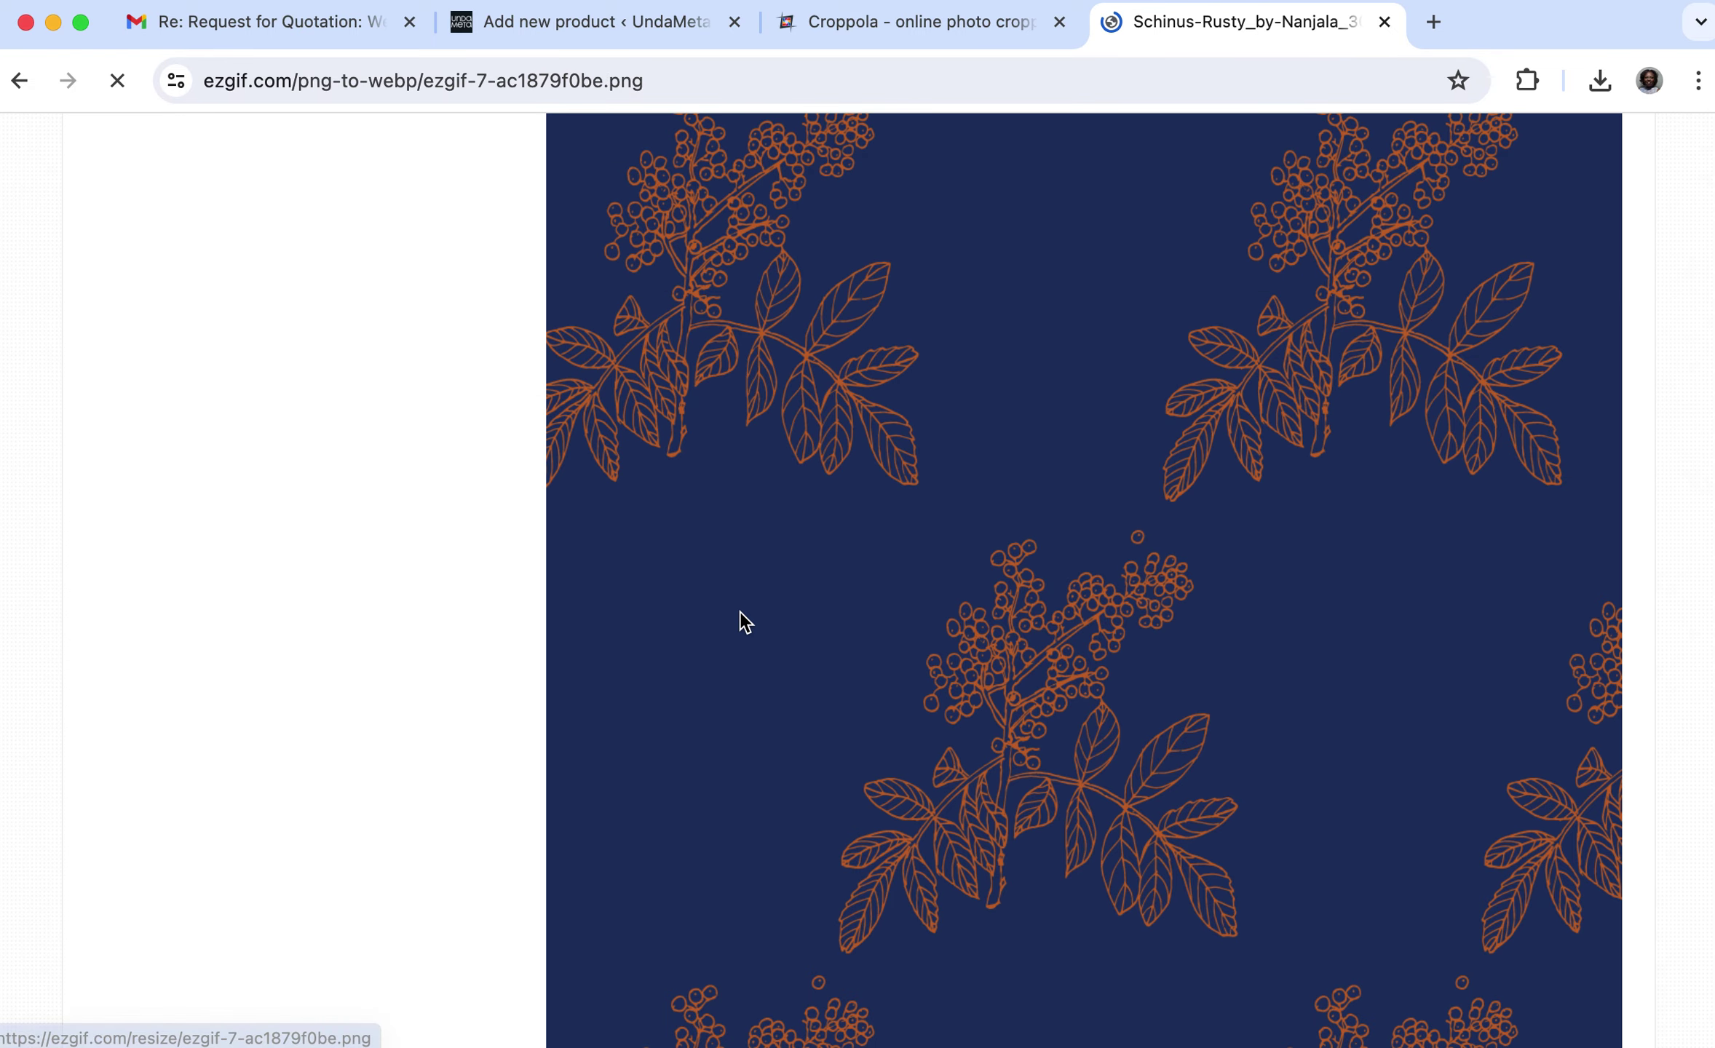
{"action": "scroll", "coordinate": [739, 622], "scroll_direction": "down", "scroll_amount": 3}
{"action": "scroll", "coordinate": [741, 619], "scroll_direction": "down", "scroll_amount": 6}
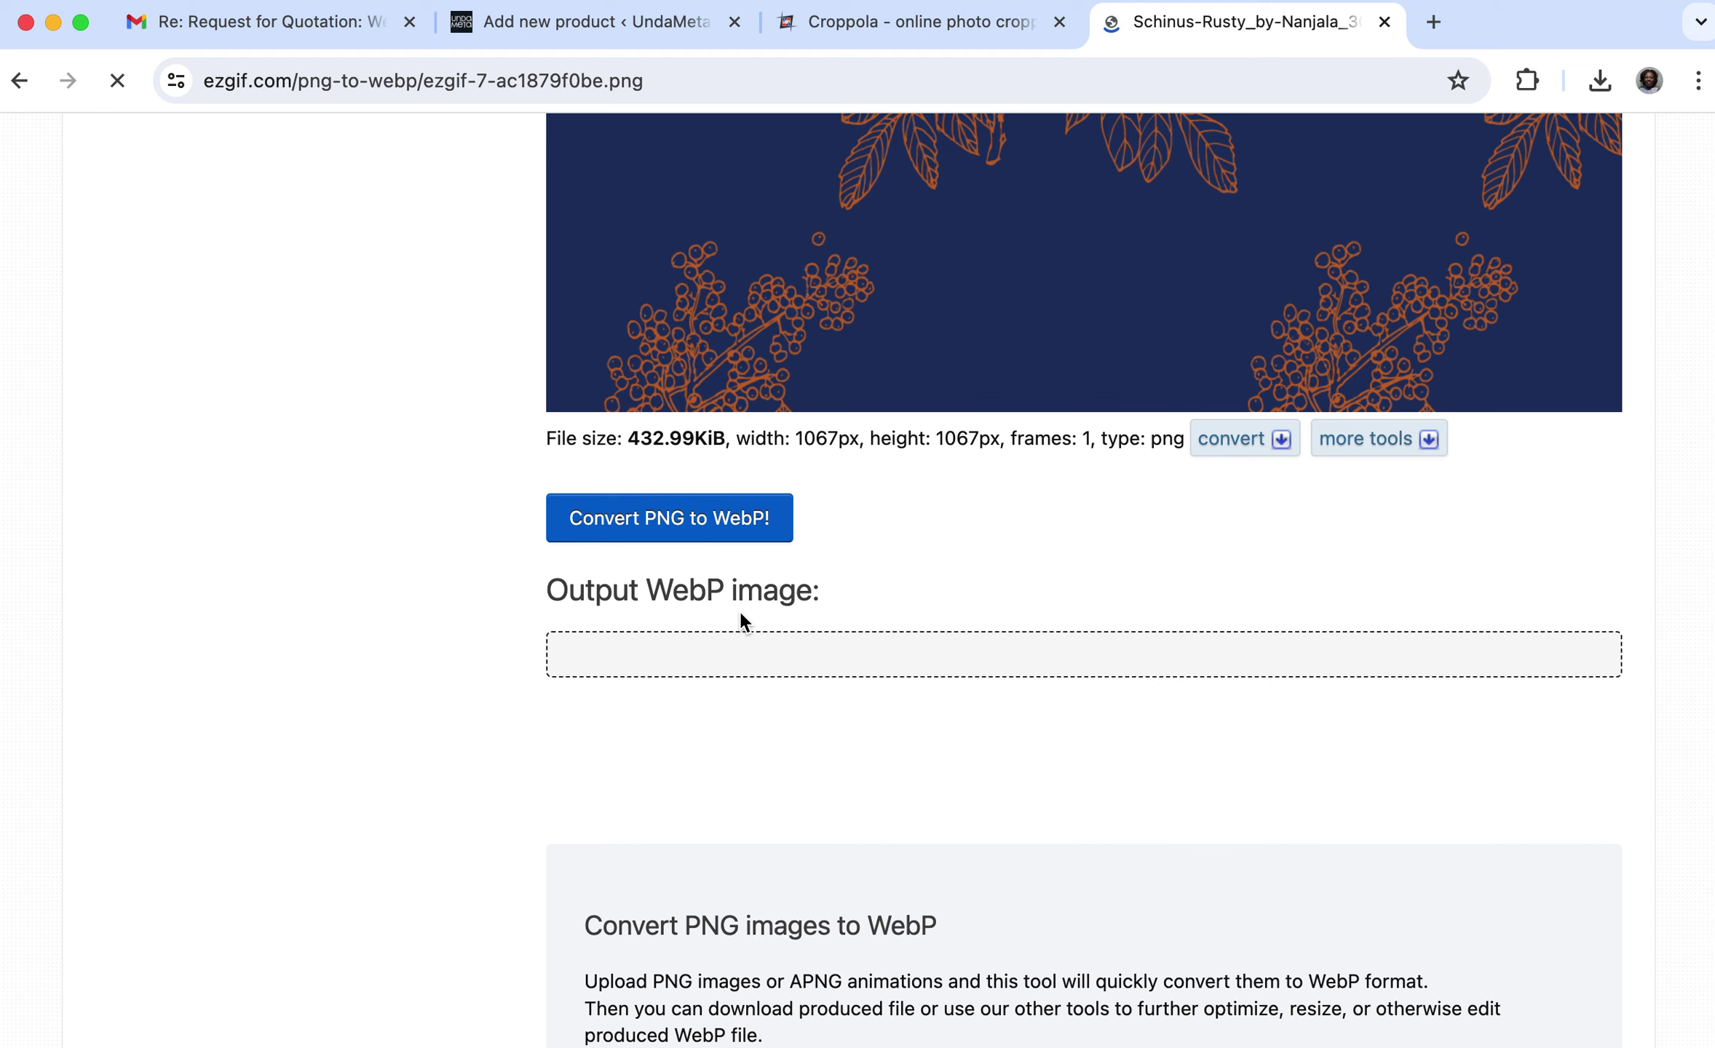
{"action": "left_click", "coordinate": [653, 525]}
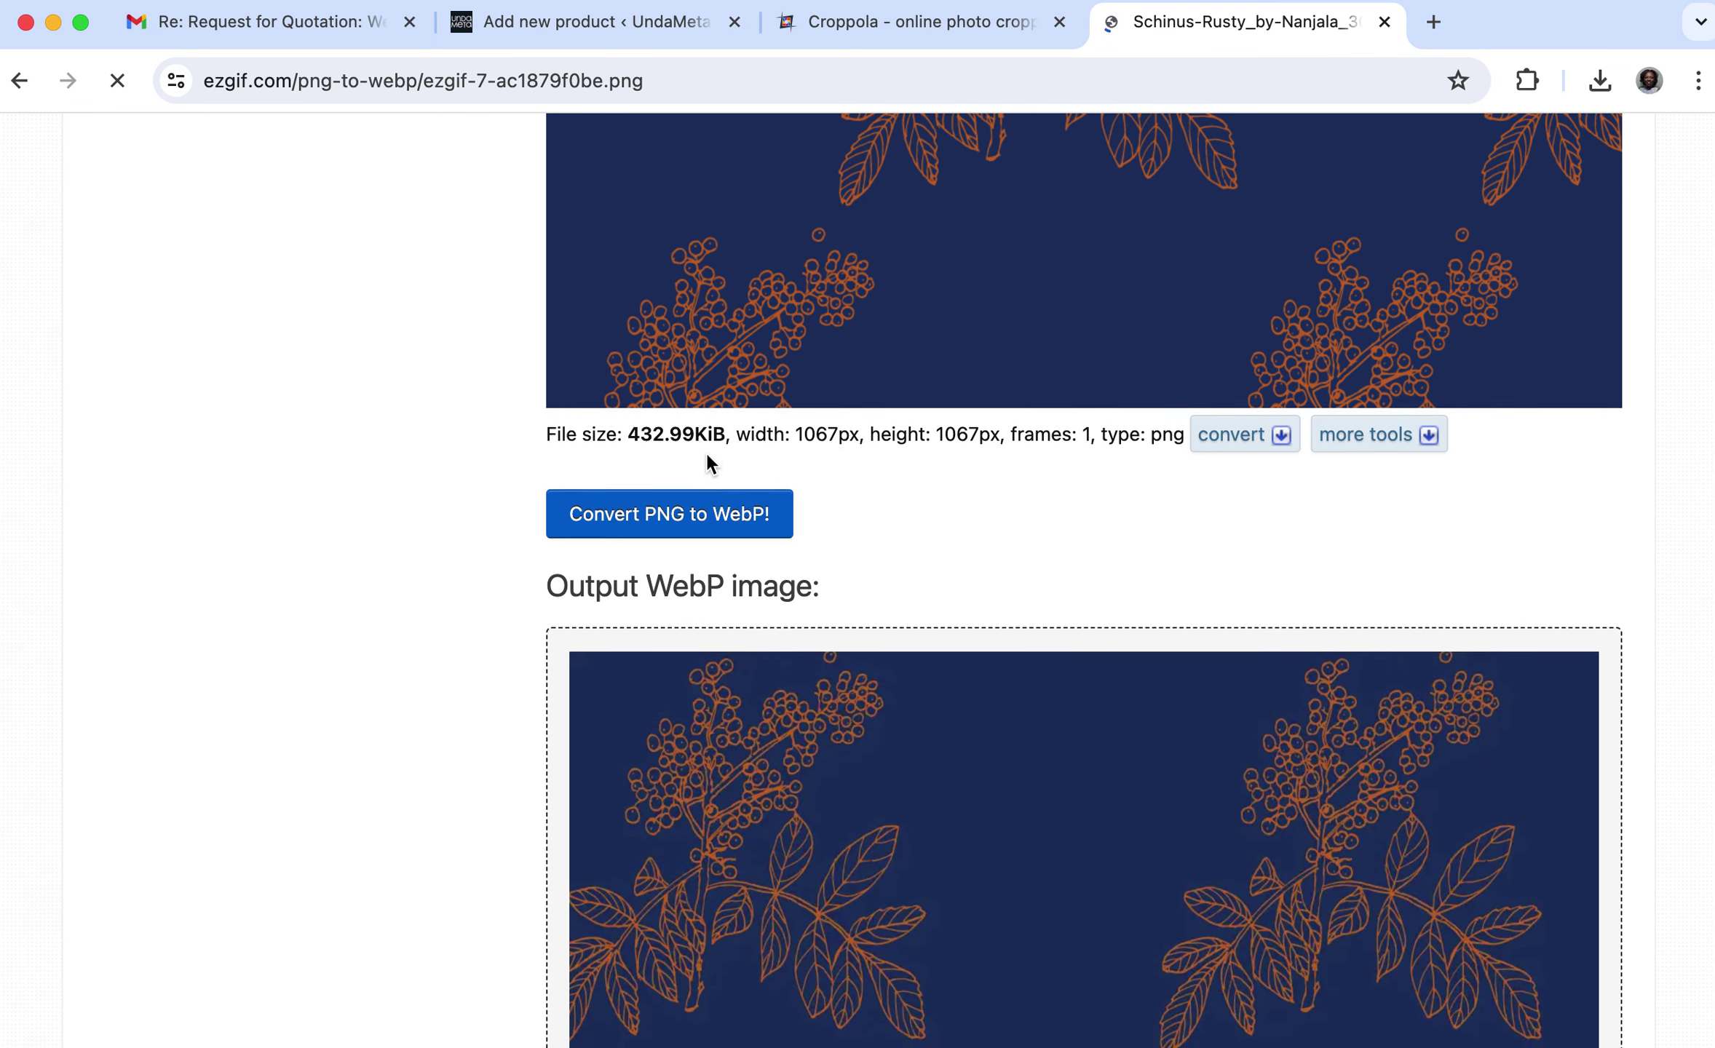
{"action": "scroll", "coordinate": [705, 450], "scroll_direction": "down", "scroll_amount": 10}
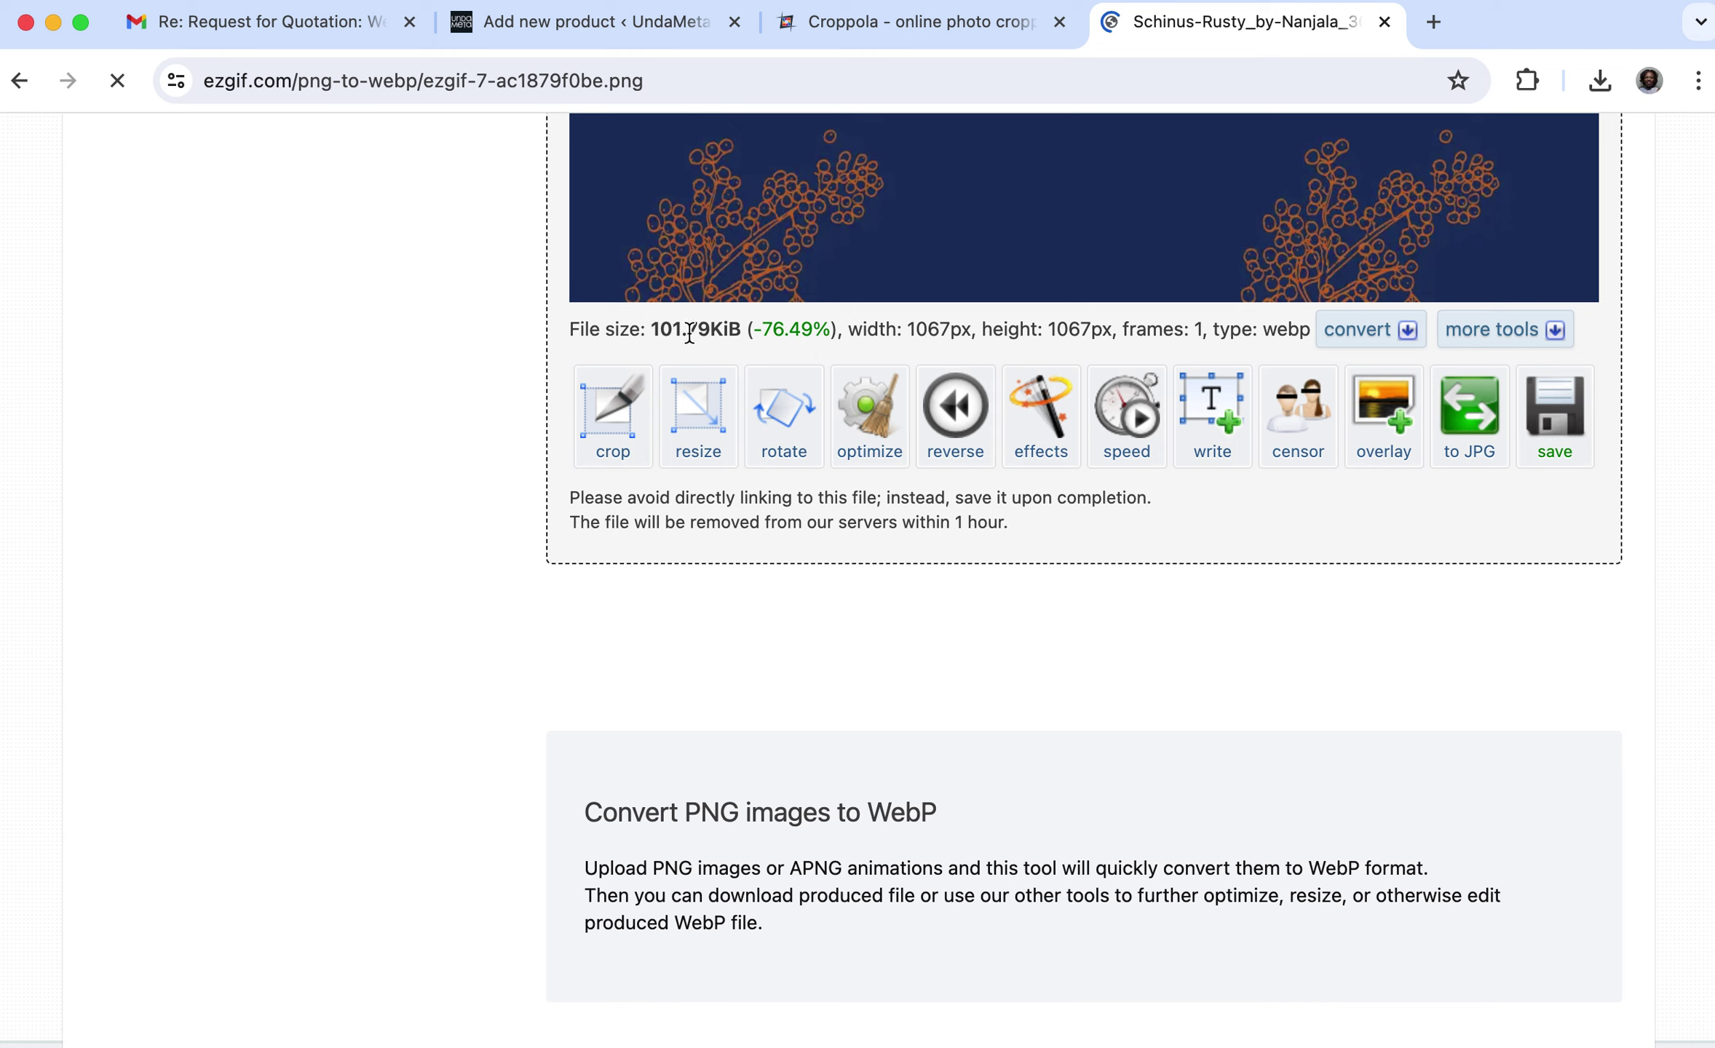
{"action": "left_click", "coordinate": [1556, 419]}
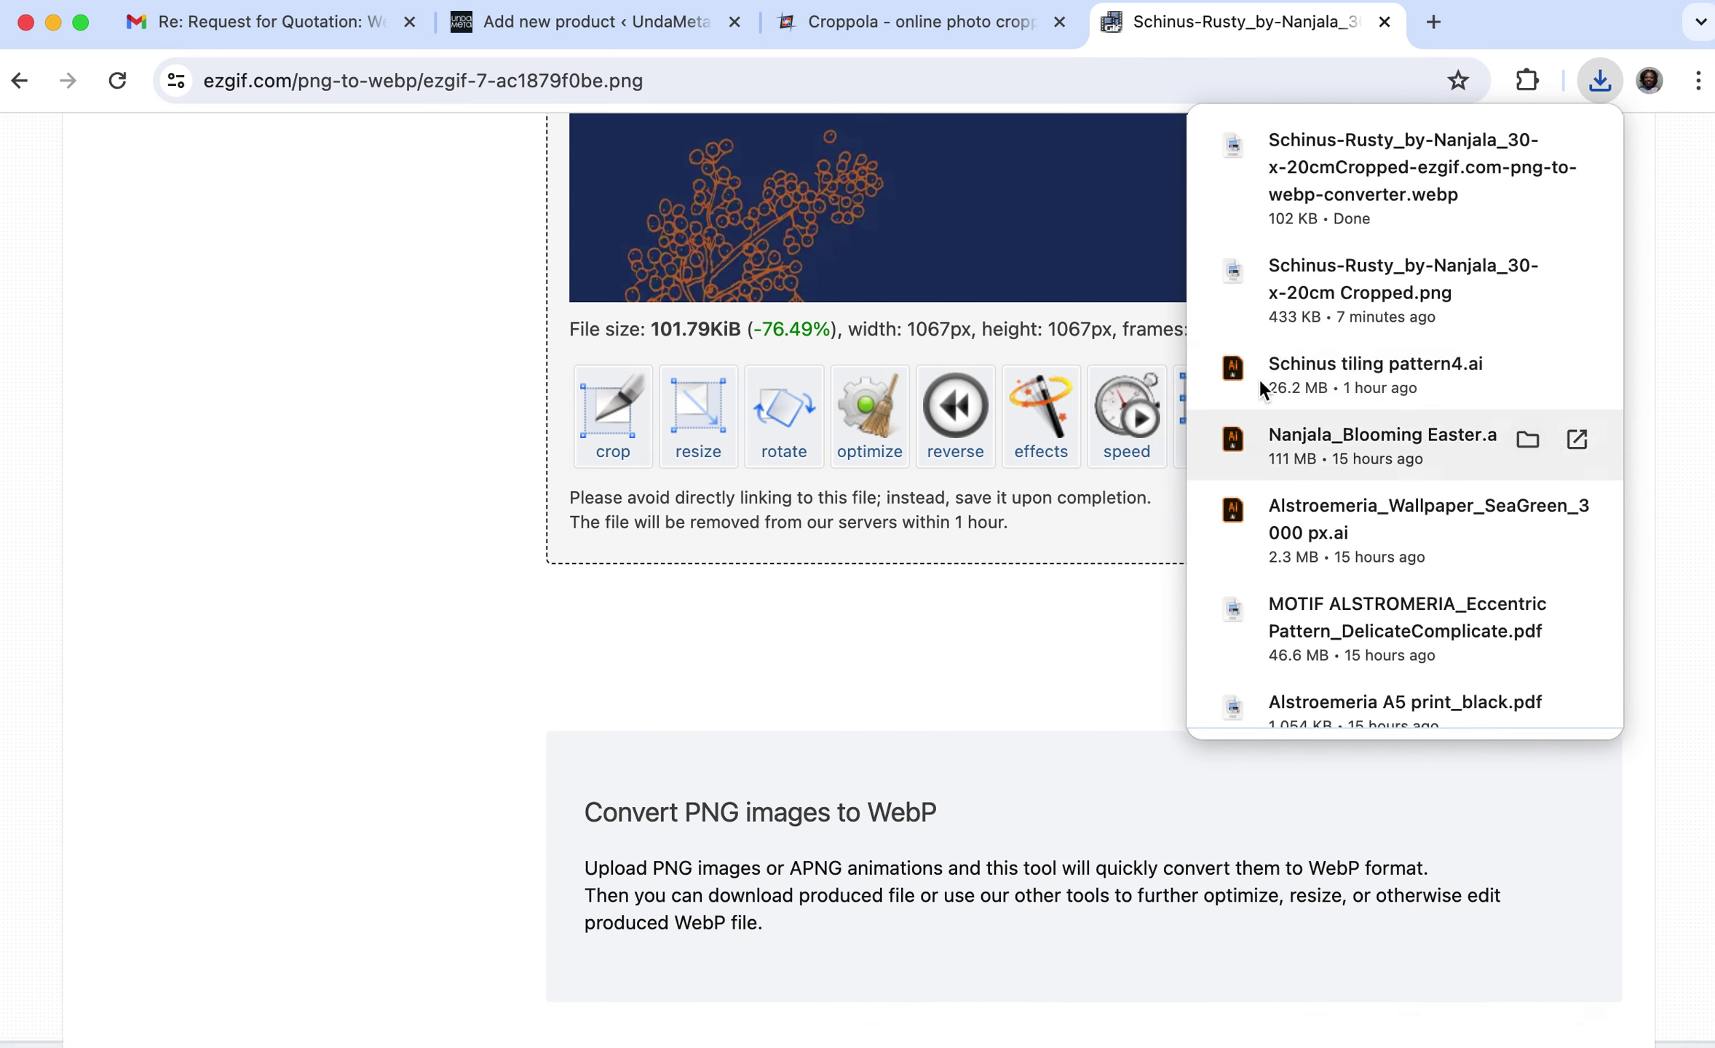
Return to the UndaMeta product page and upload the converted Schinus Rusty WebP file from Downloads for the product image.
{"action": "left_click", "coordinate": [578, 26]}
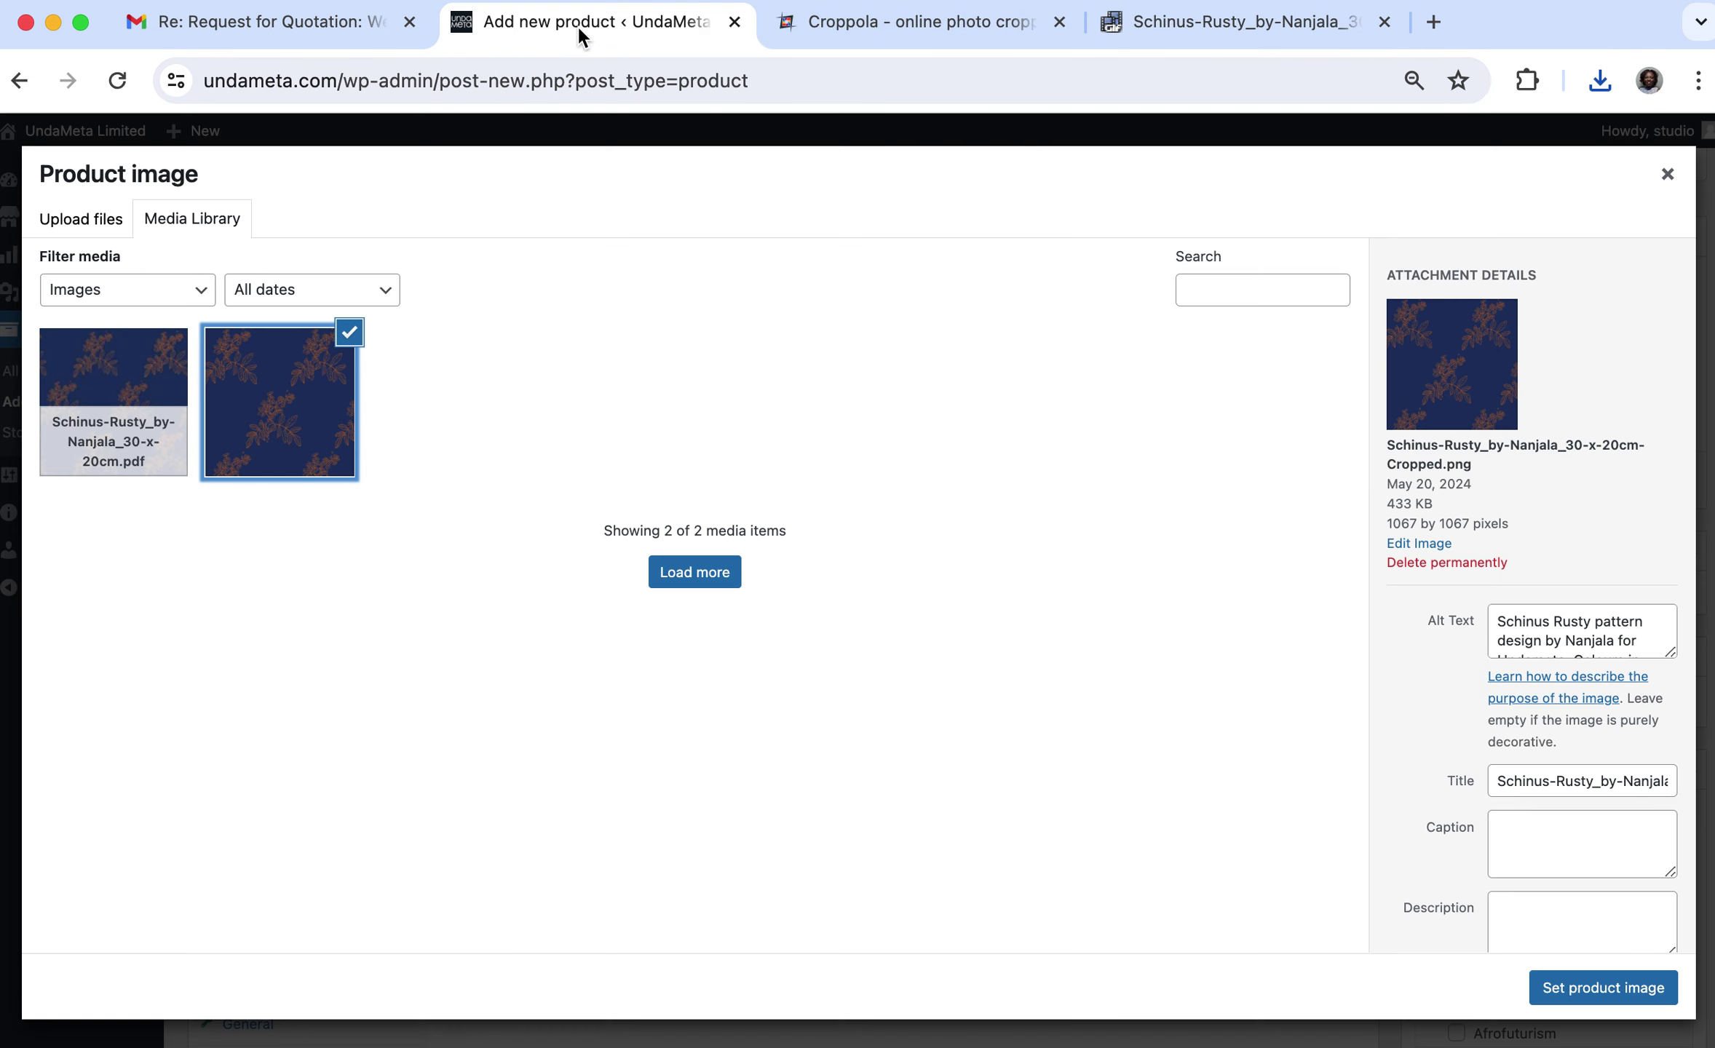
{"action": "left_click", "coordinate": [99, 223]}
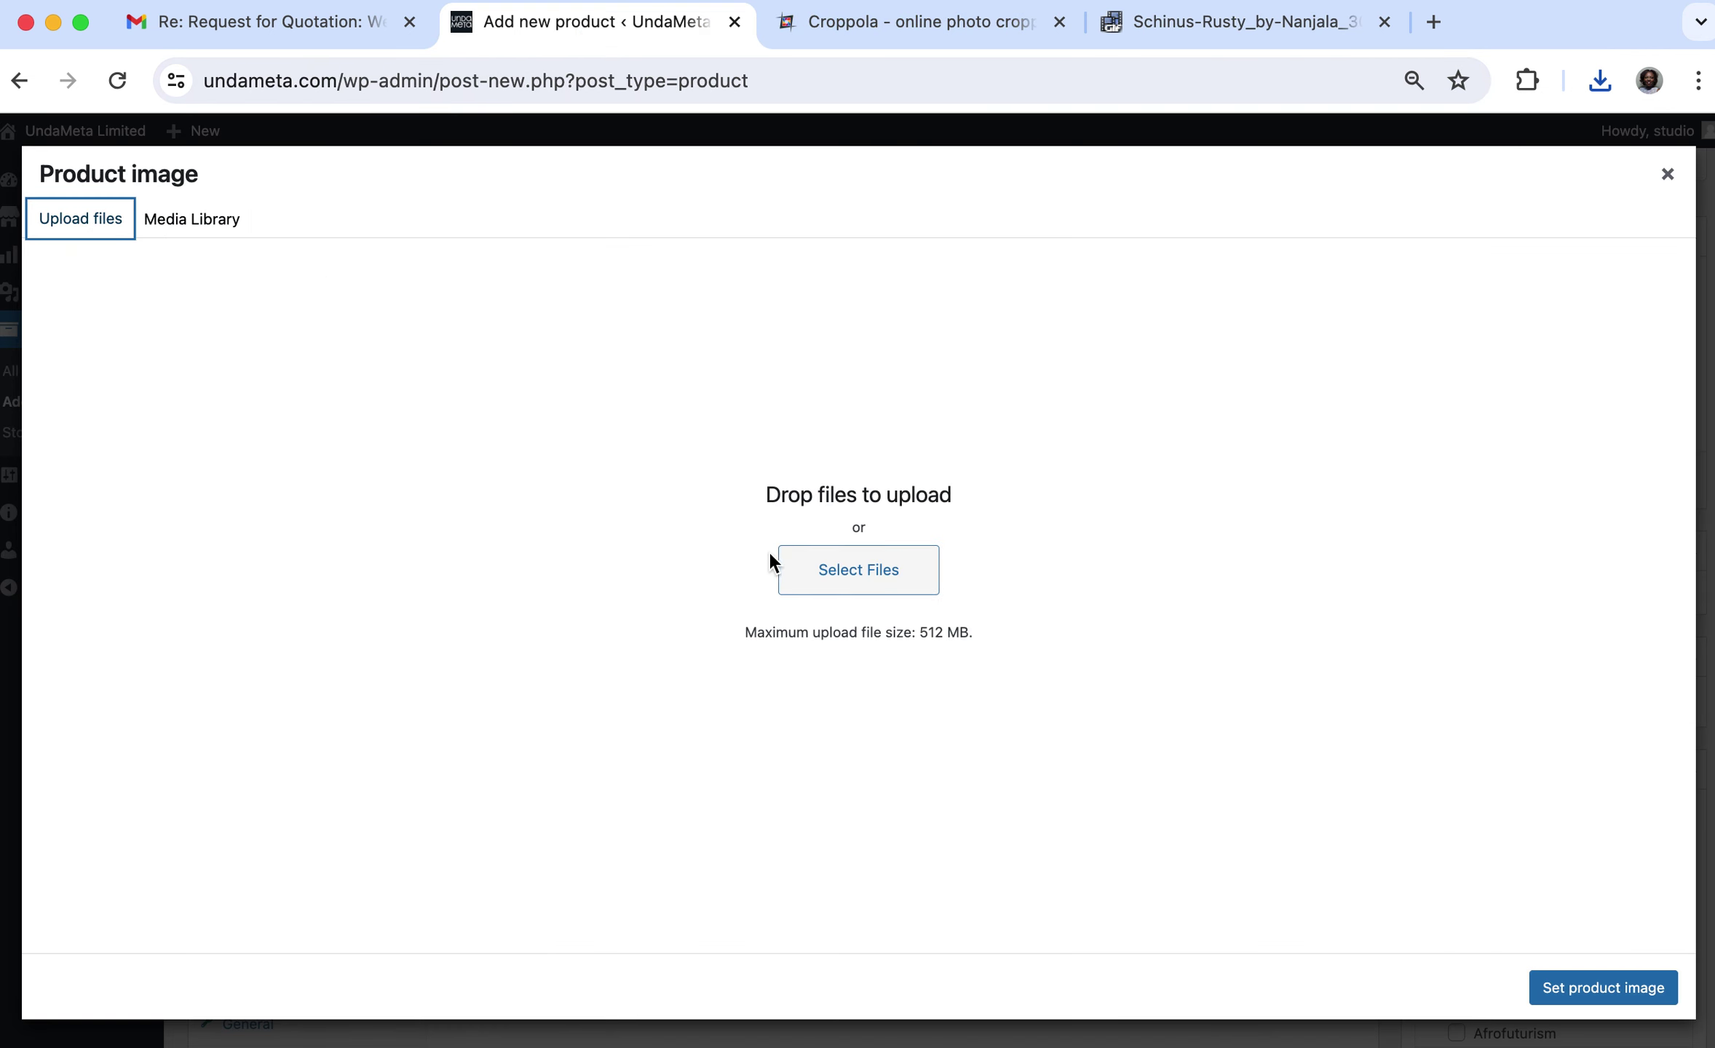
{"action": "left_click", "coordinate": [868, 574]}
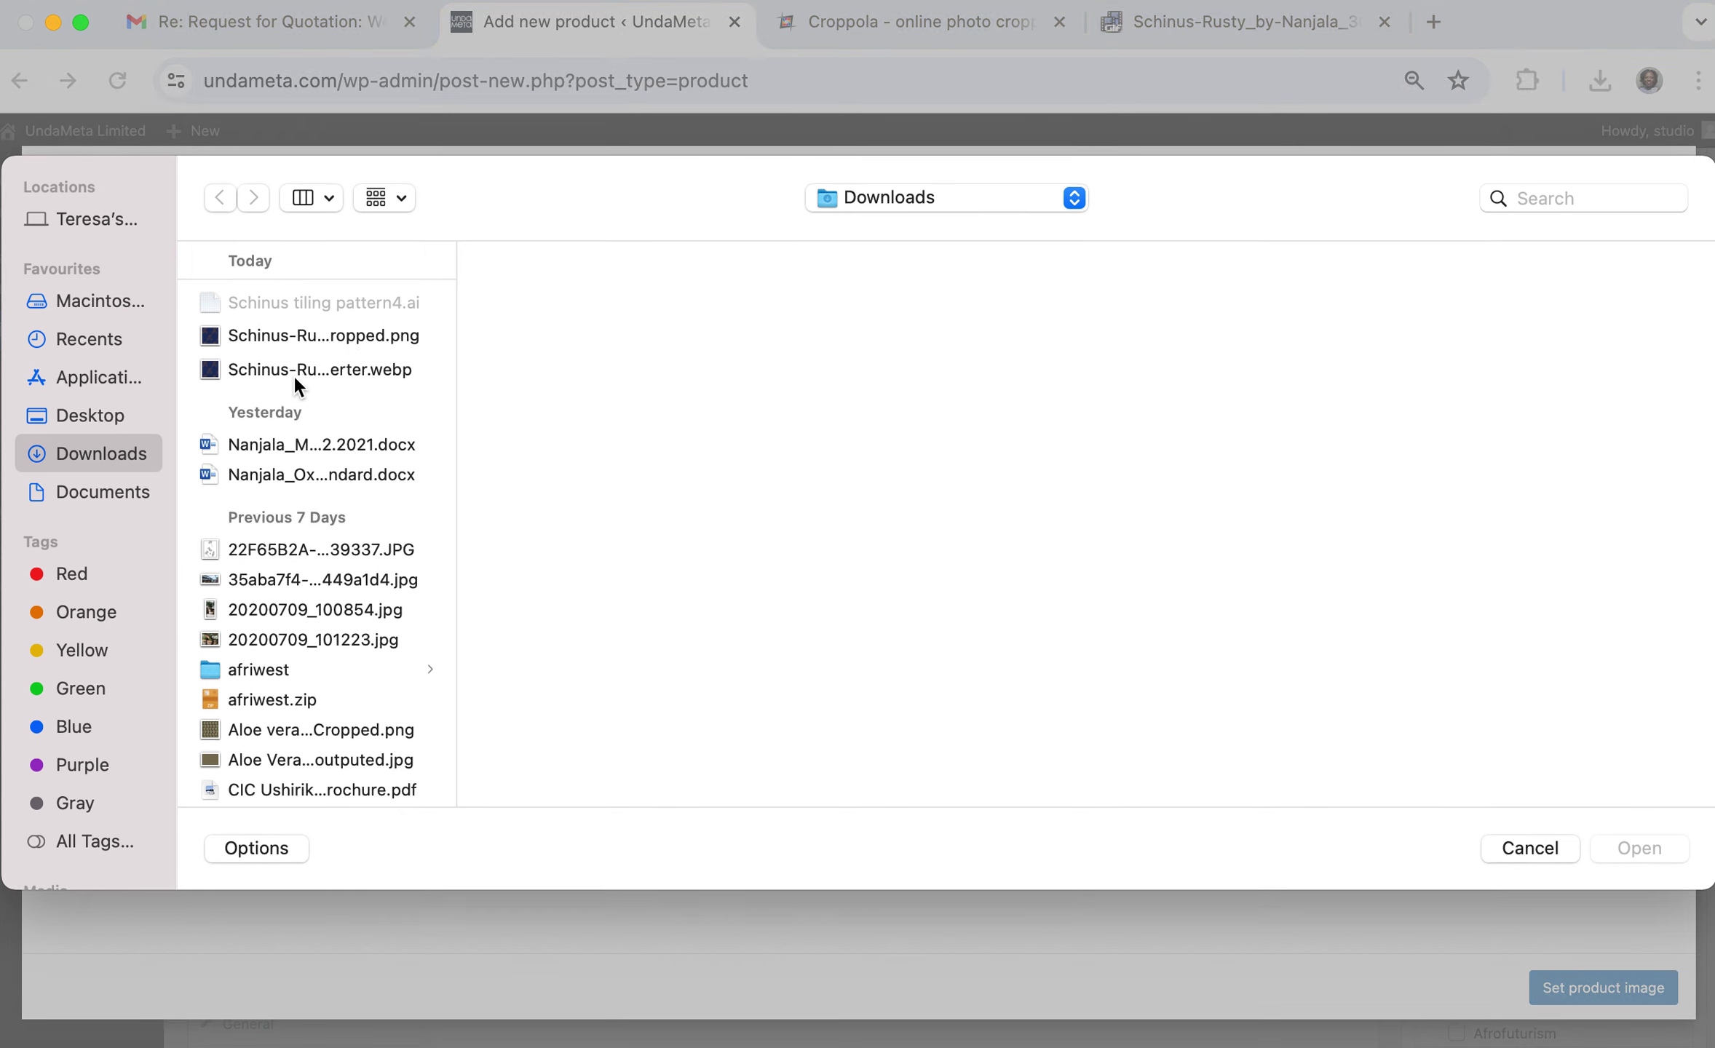
{"action": "left_click", "coordinate": [294, 372]}
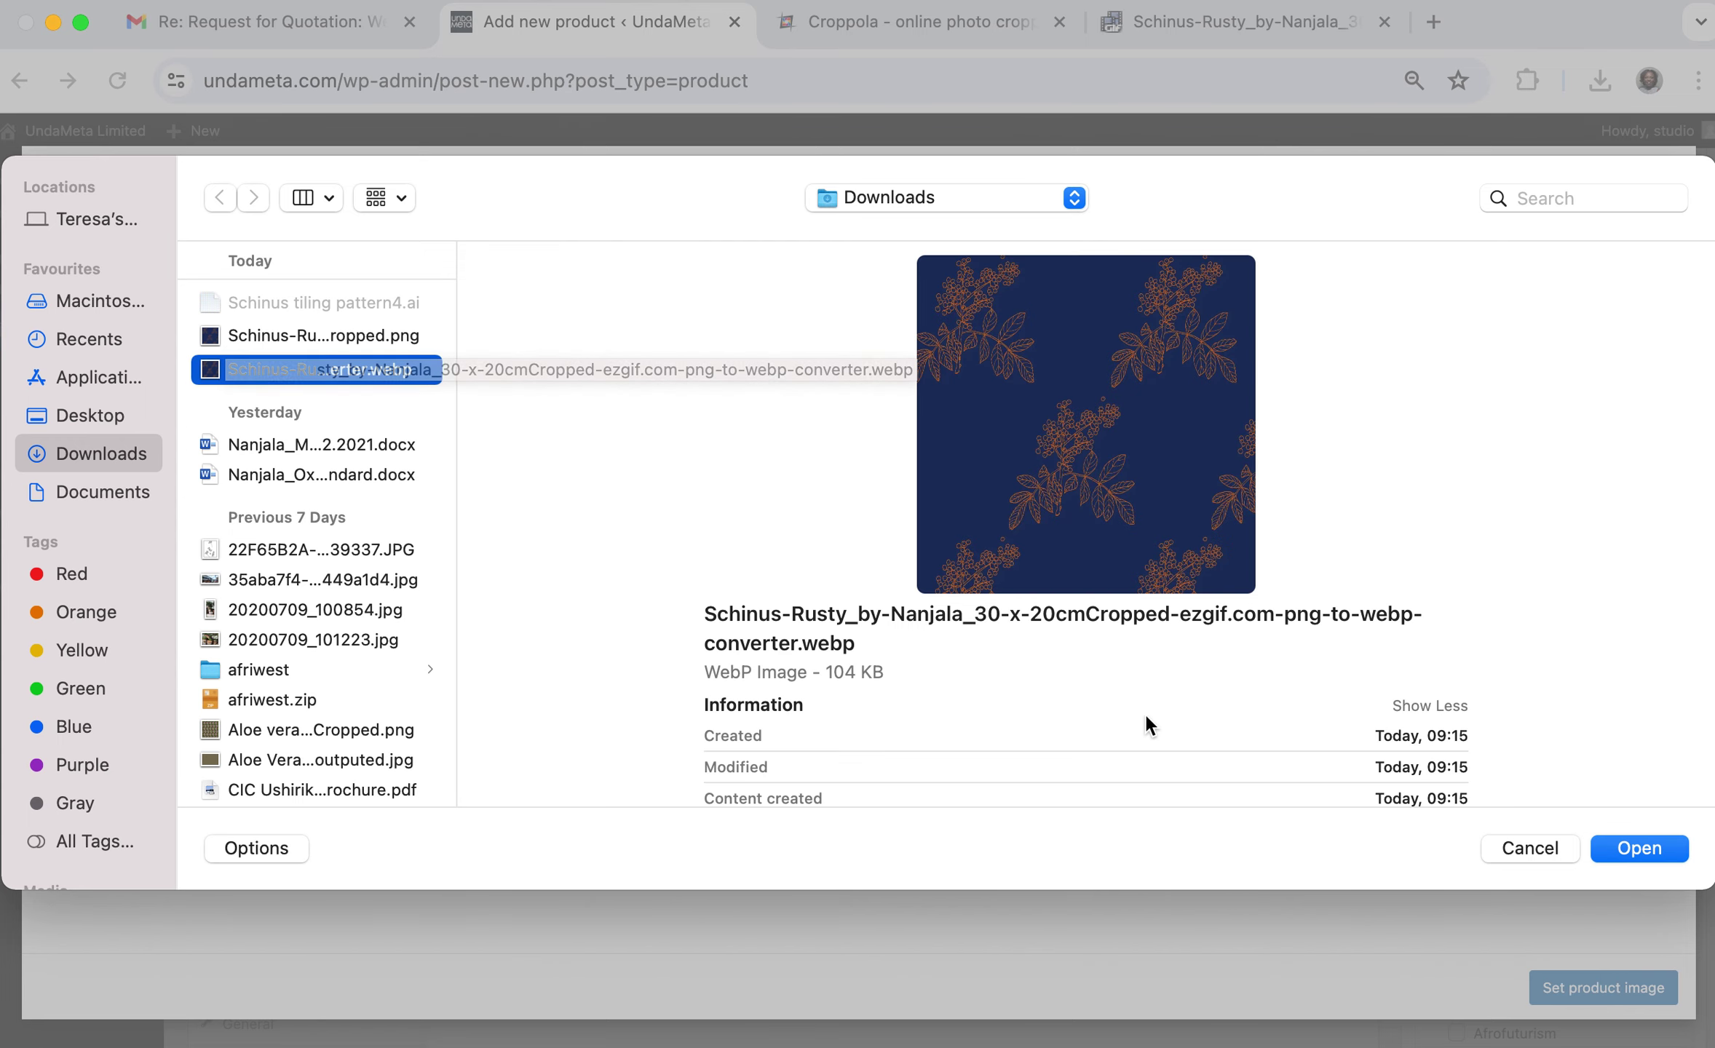
{"action": "left_click", "coordinate": [1662, 857]}
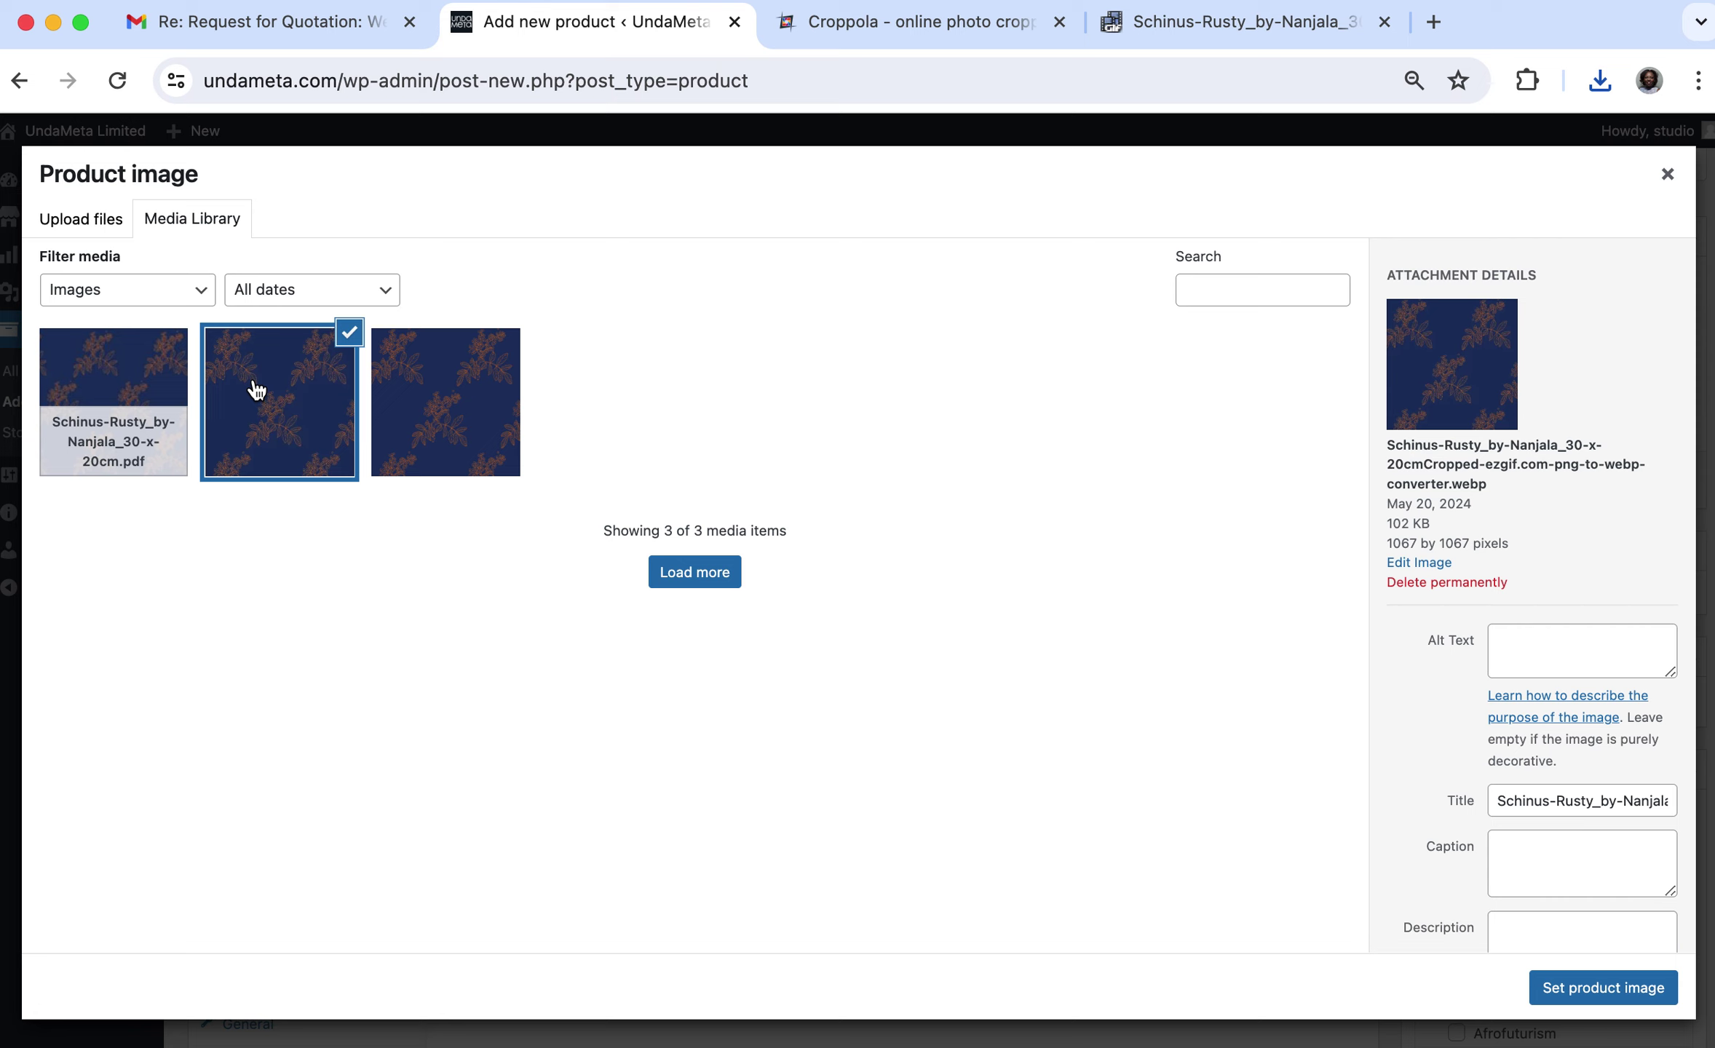
Copy the alt text from the cropped PNG into the alt text of the WebP image.
{"action": "left_click", "coordinate": [477, 426]}
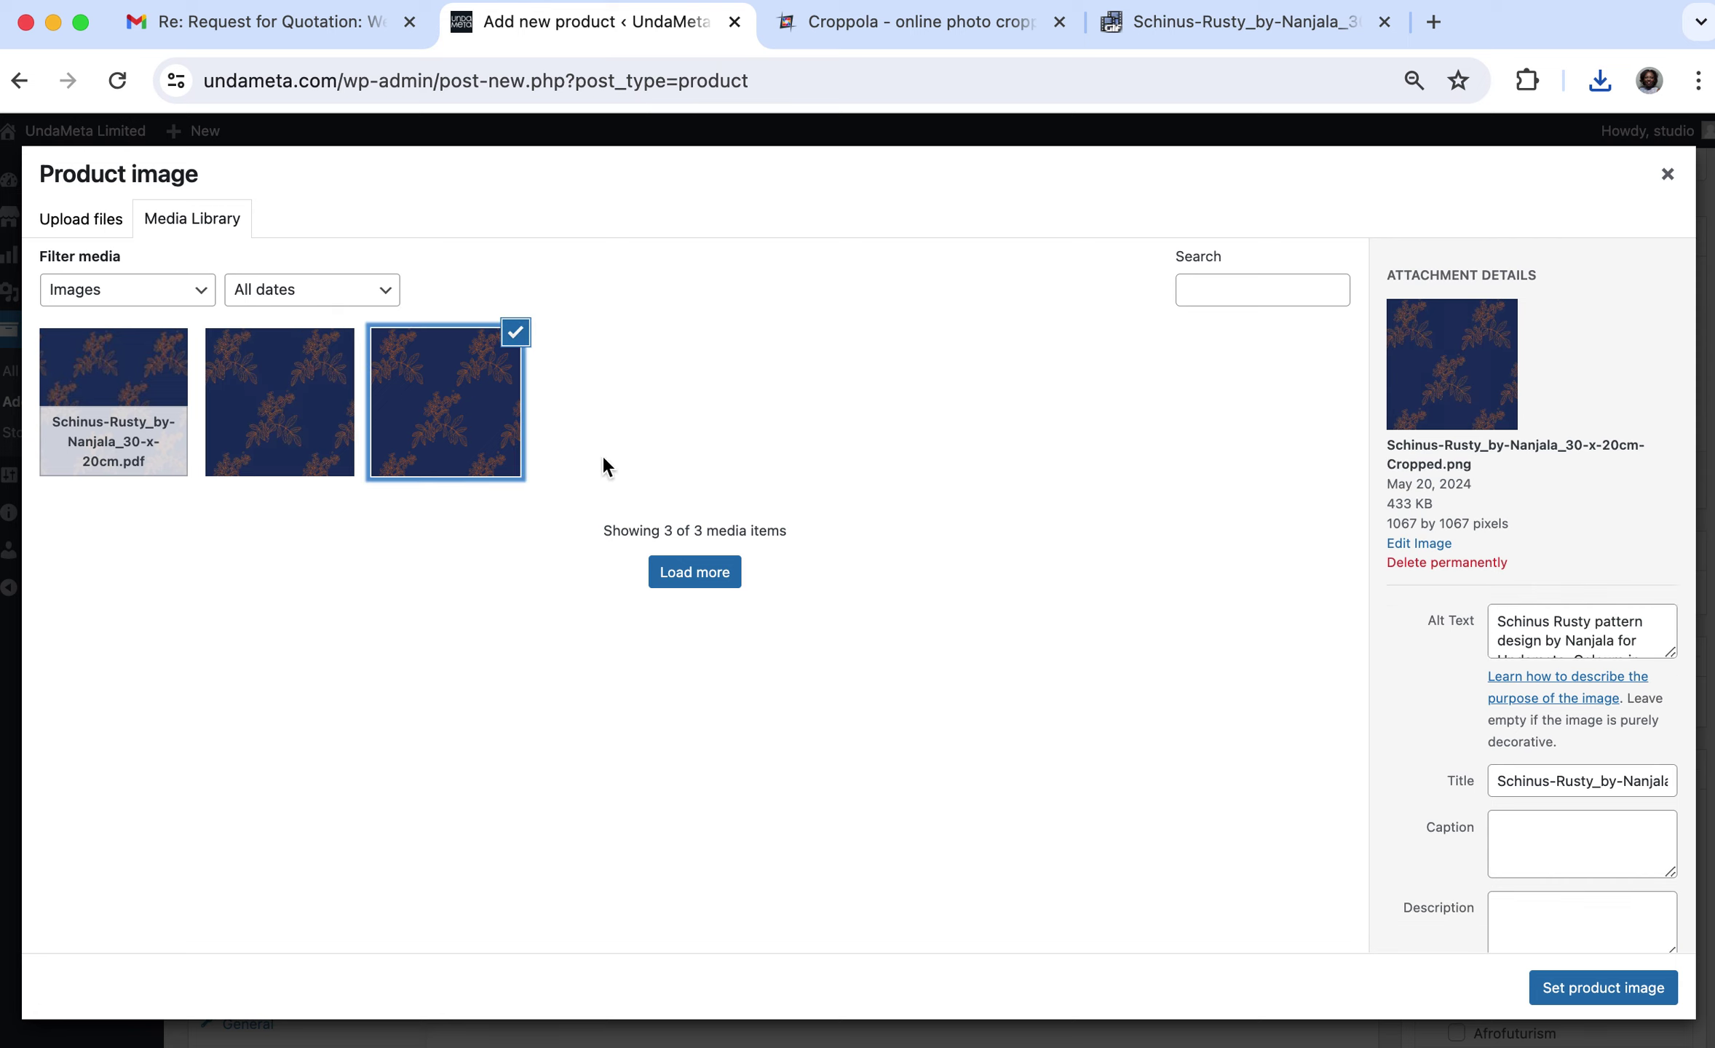
{"action": "left_click", "coordinate": [1557, 650]}
{"action": "key", "text": "super+a"}
{"action": "left_click", "coordinate": [325, 474]}
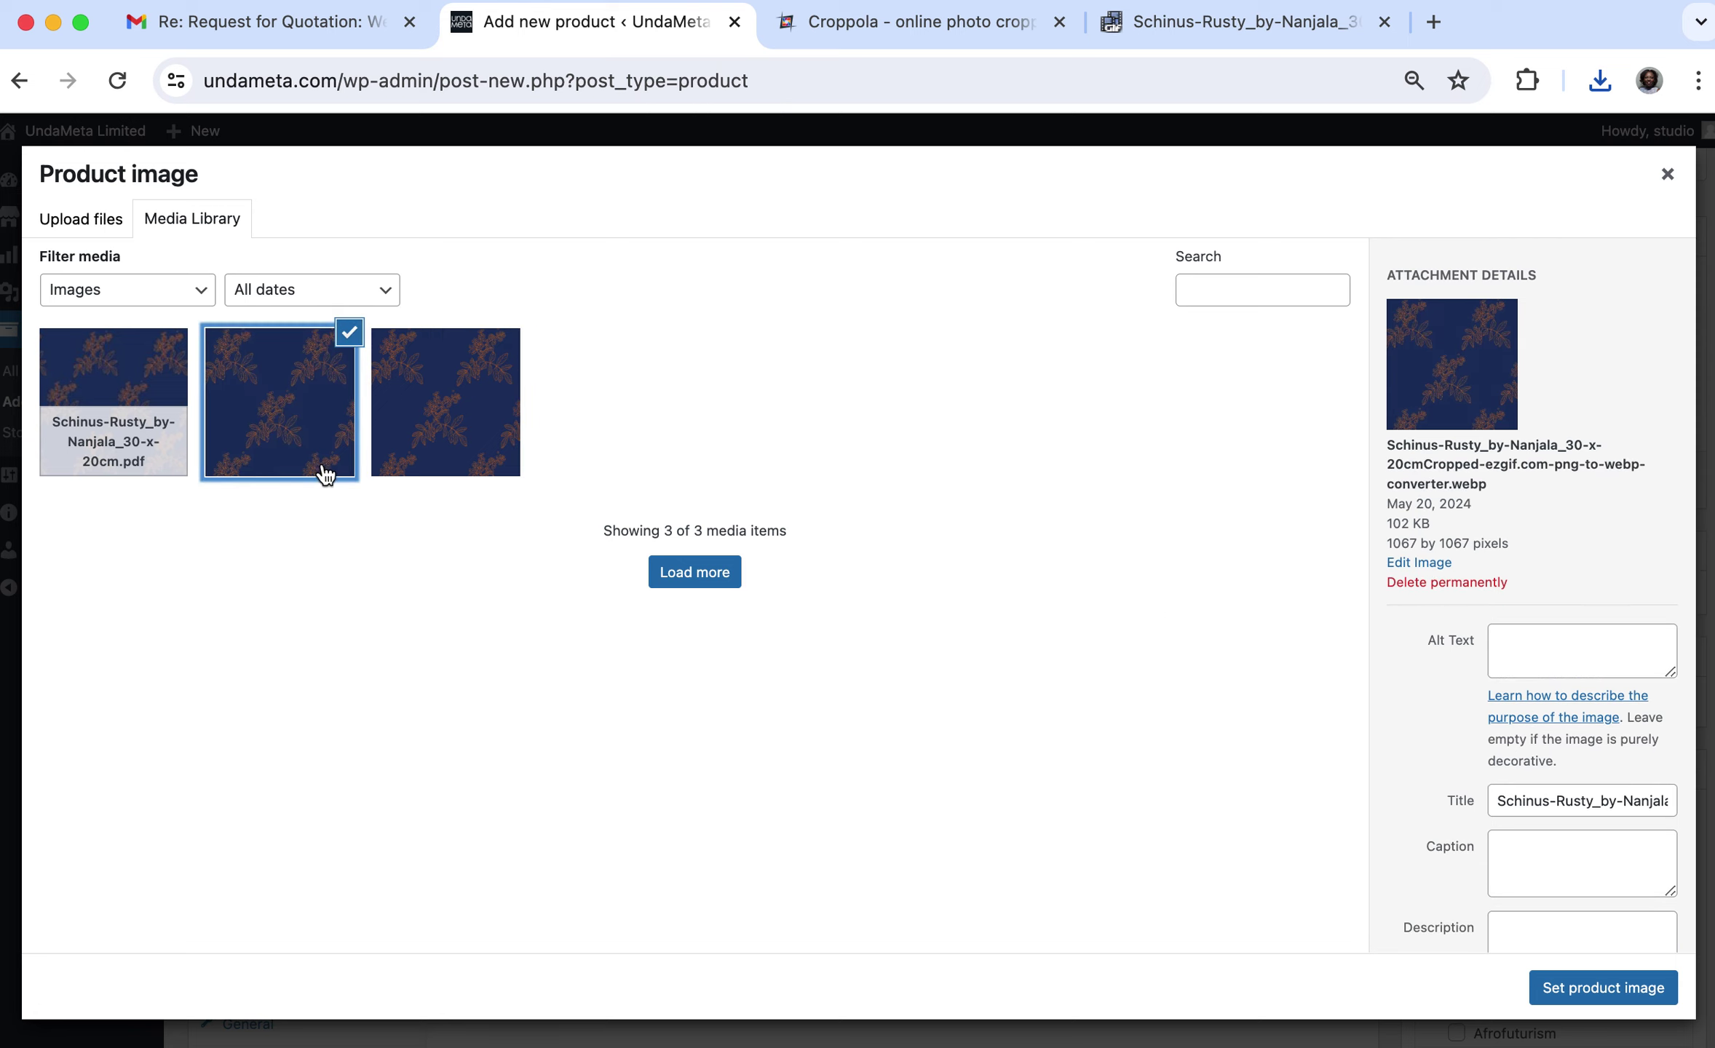
{"action": "left_click", "coordinate": [1549, 638]}
{"action": "key", "text": "super+v"}
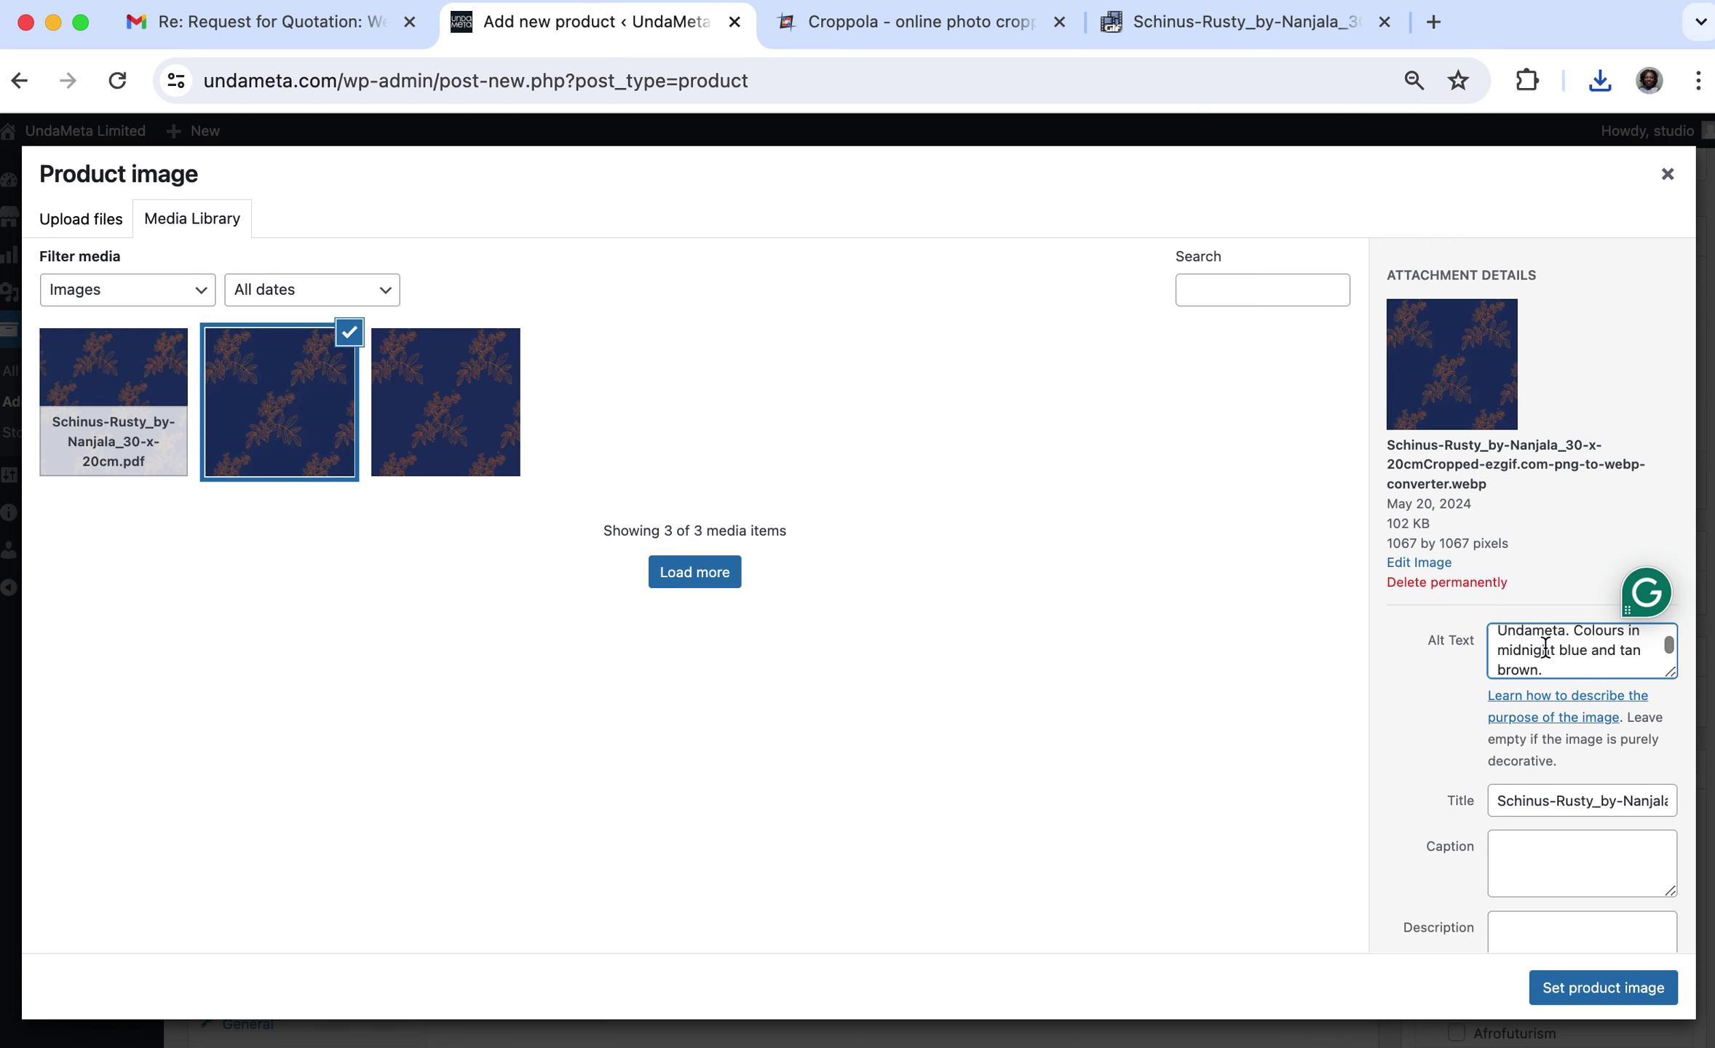
Set the WebP version of the cropped pattern as the product image and check it on the product page.
{"action": "left_click", "coordinate": [1571, 1002]}
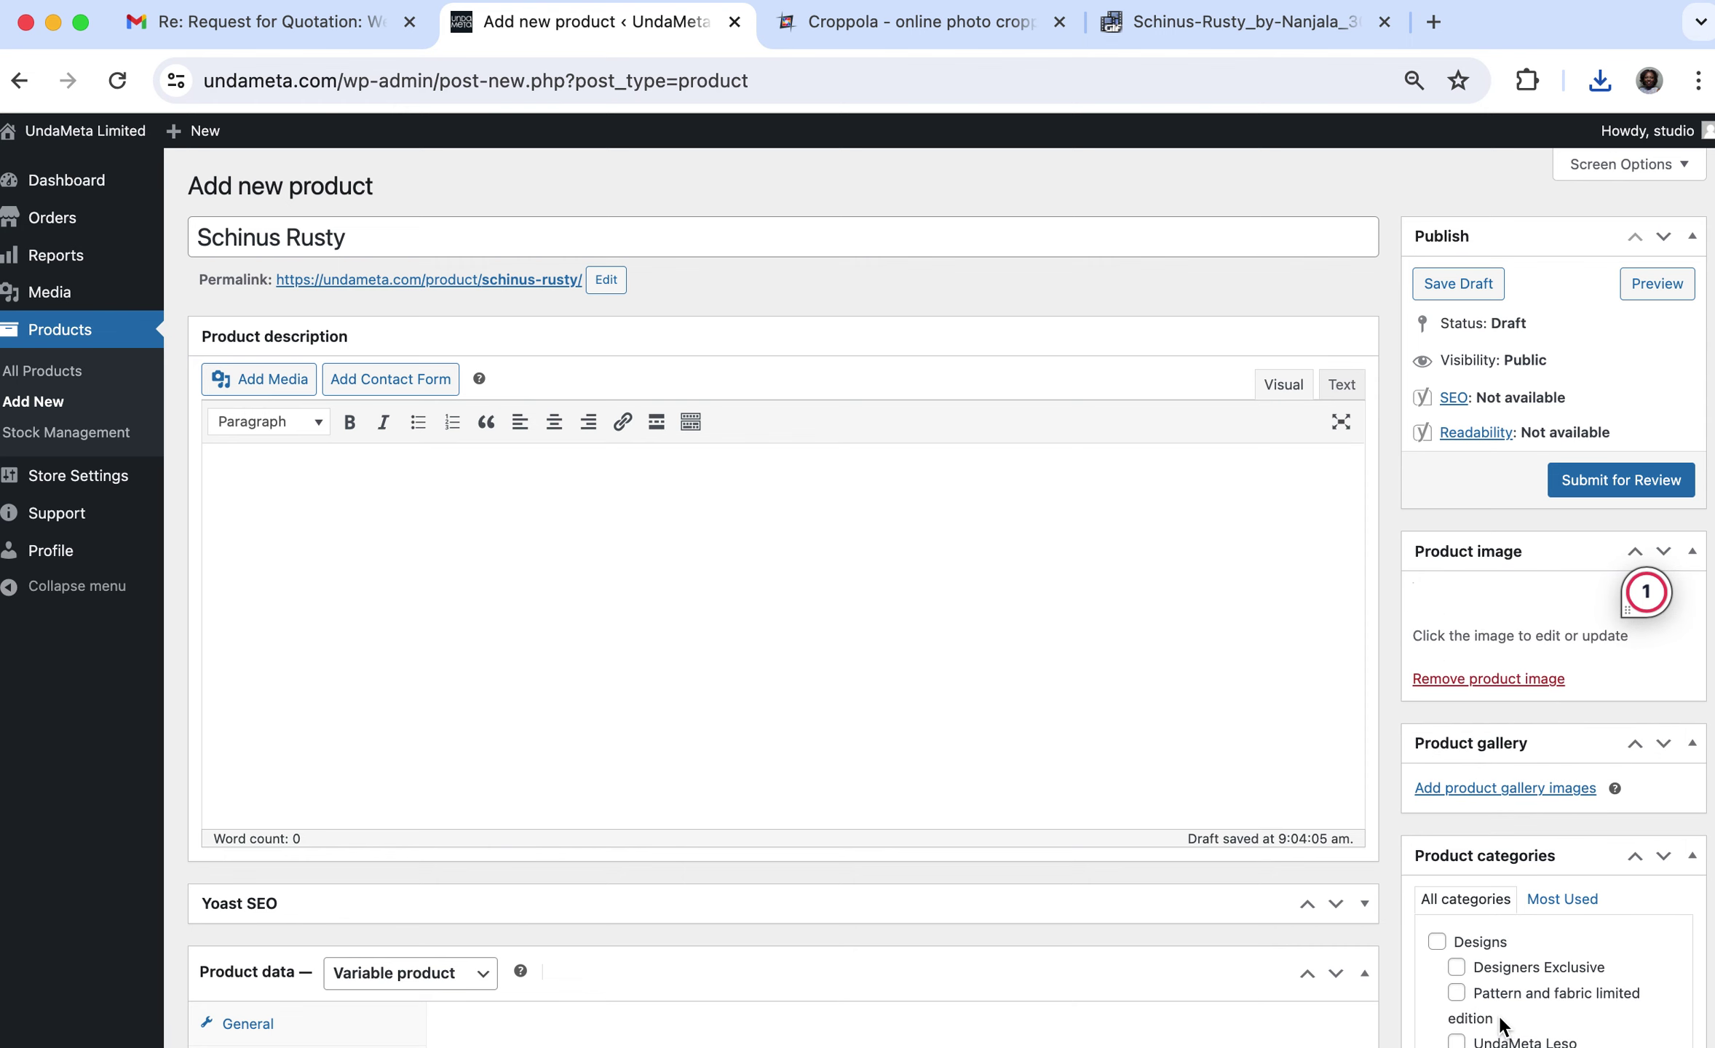
{"action": "scroll", "coordinate": [1501, 695], "scroll_direction": "down", "scroll_amount": 1}
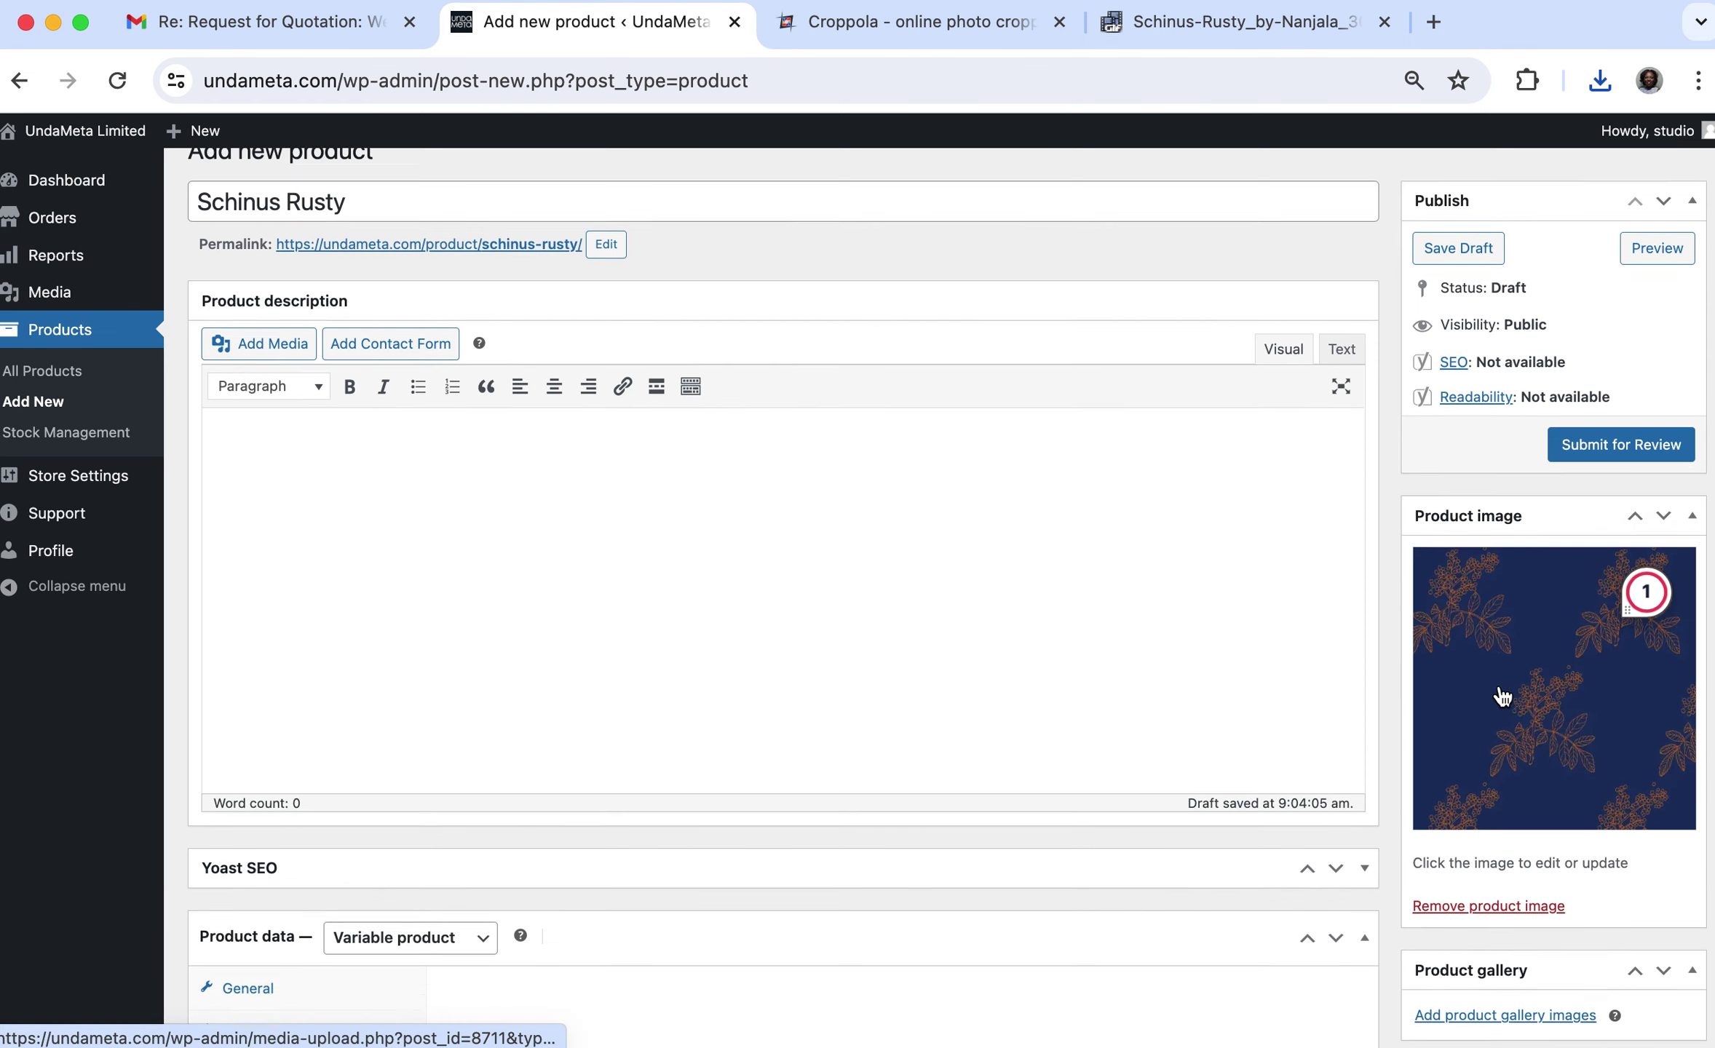
{"action": "scroll", "coordinate": [1502, 695], "scroll_direction": "down", "scroll_amount": 3}
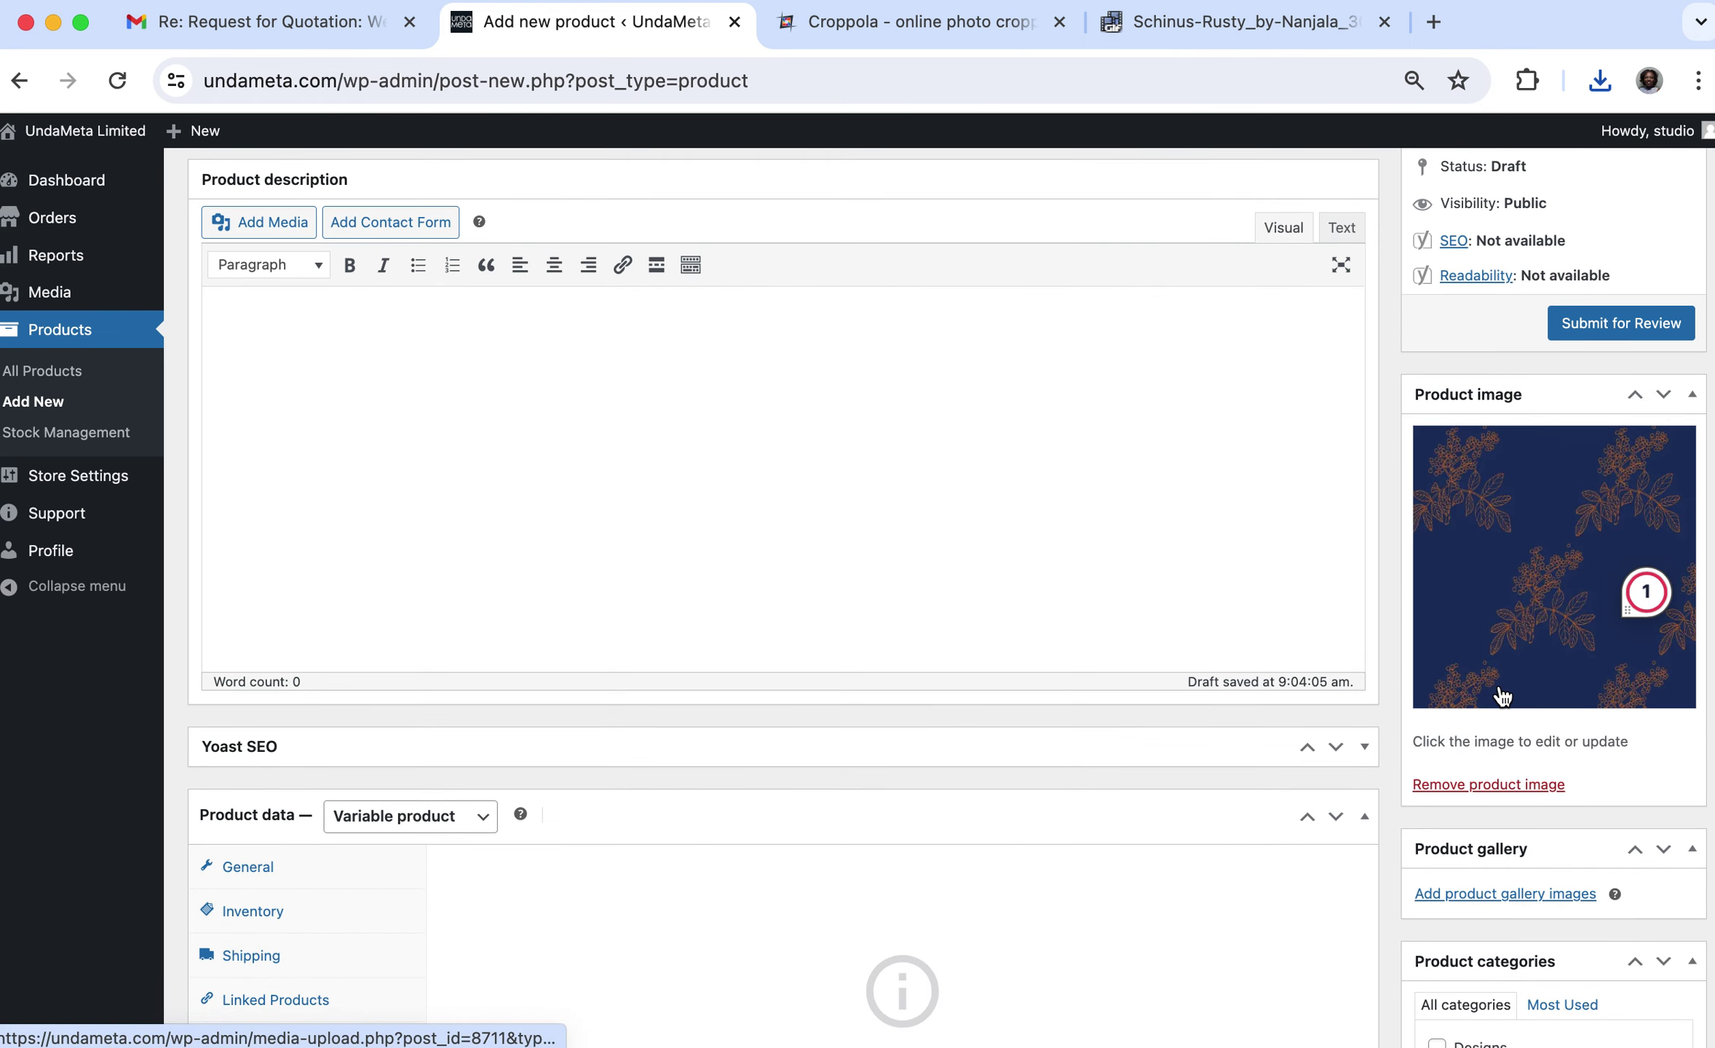